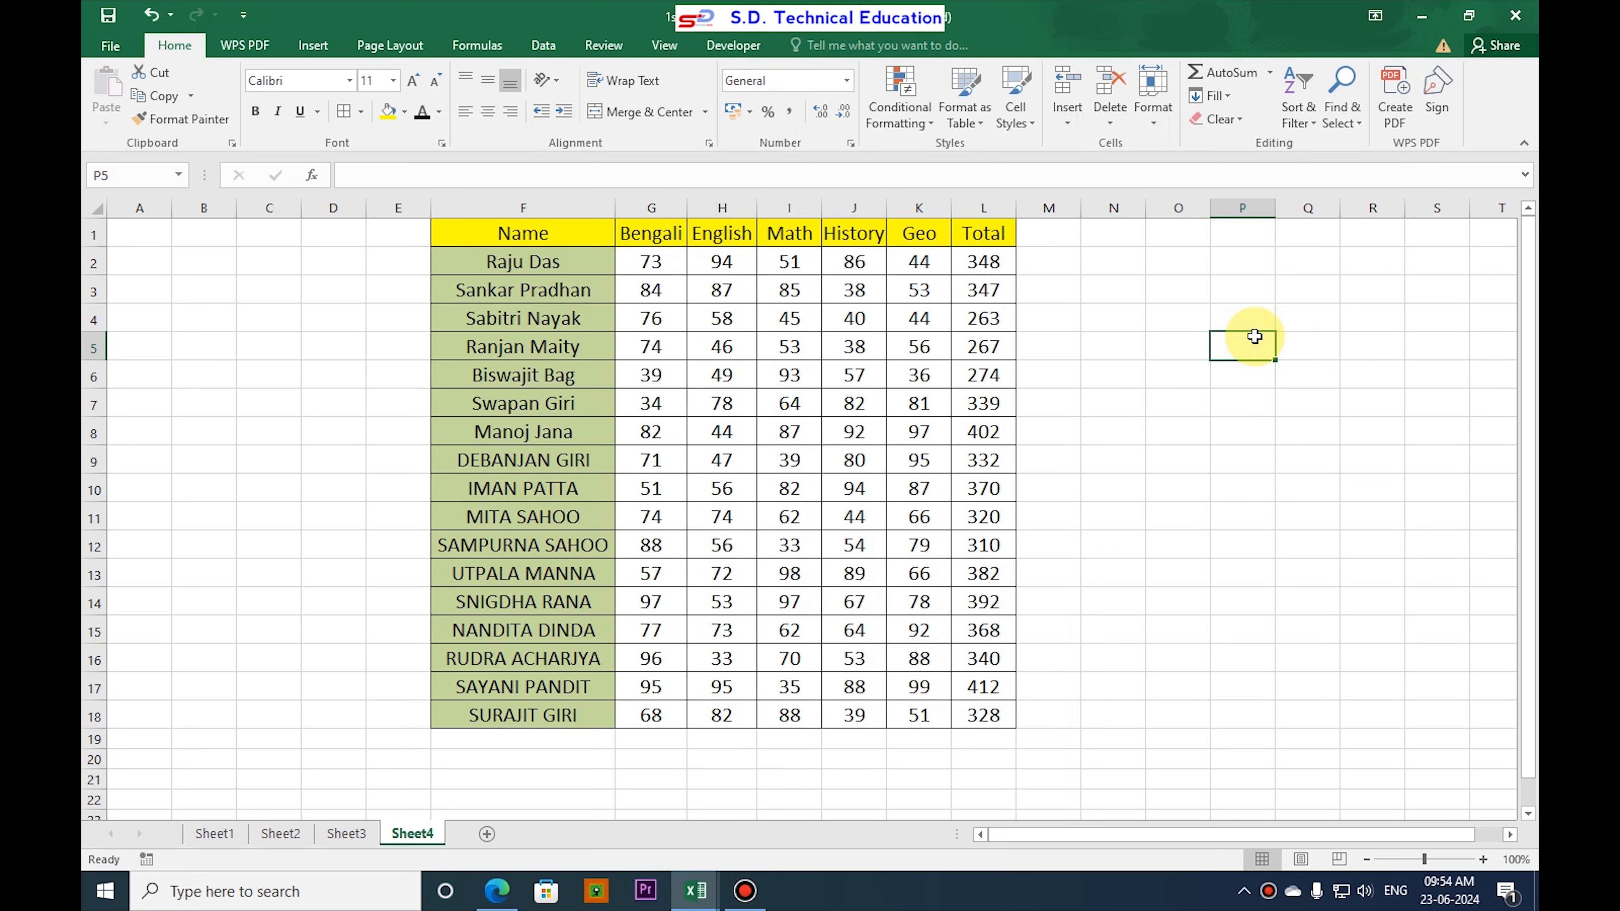
- Examine the marks table on Sheet4, the monthly sales table on Sheet3 and the chart dashboard on Sheet1
left_click_drag(577, 235, 1029, 692)
left_click(1277, 647)
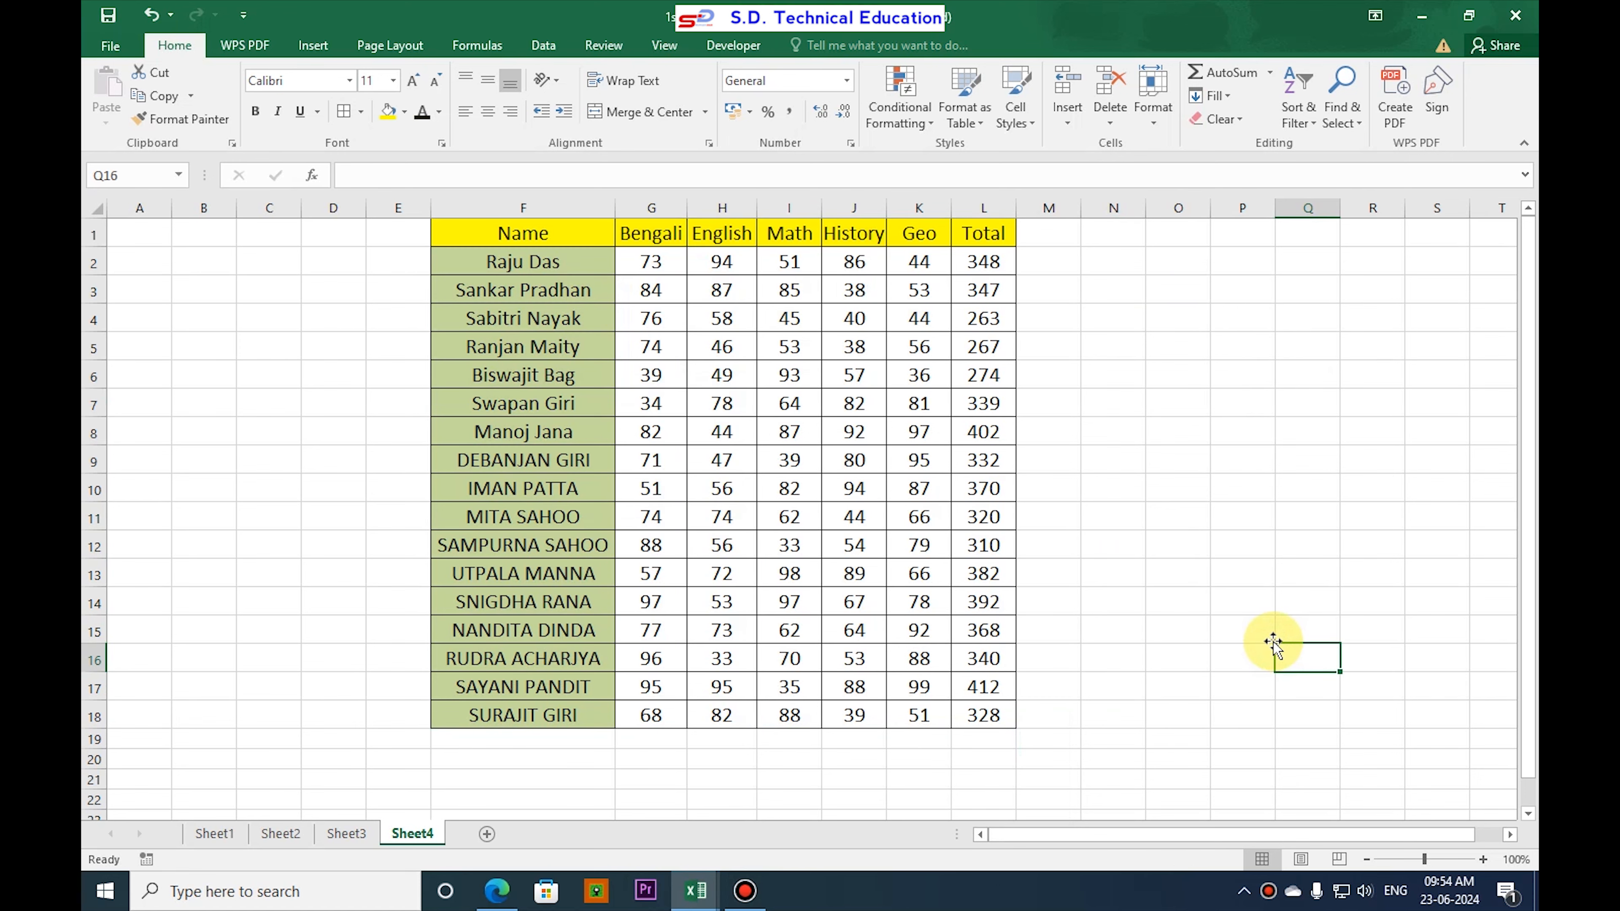
left_click(348, 833)
left_click_drag(598, 241, 770, 741)
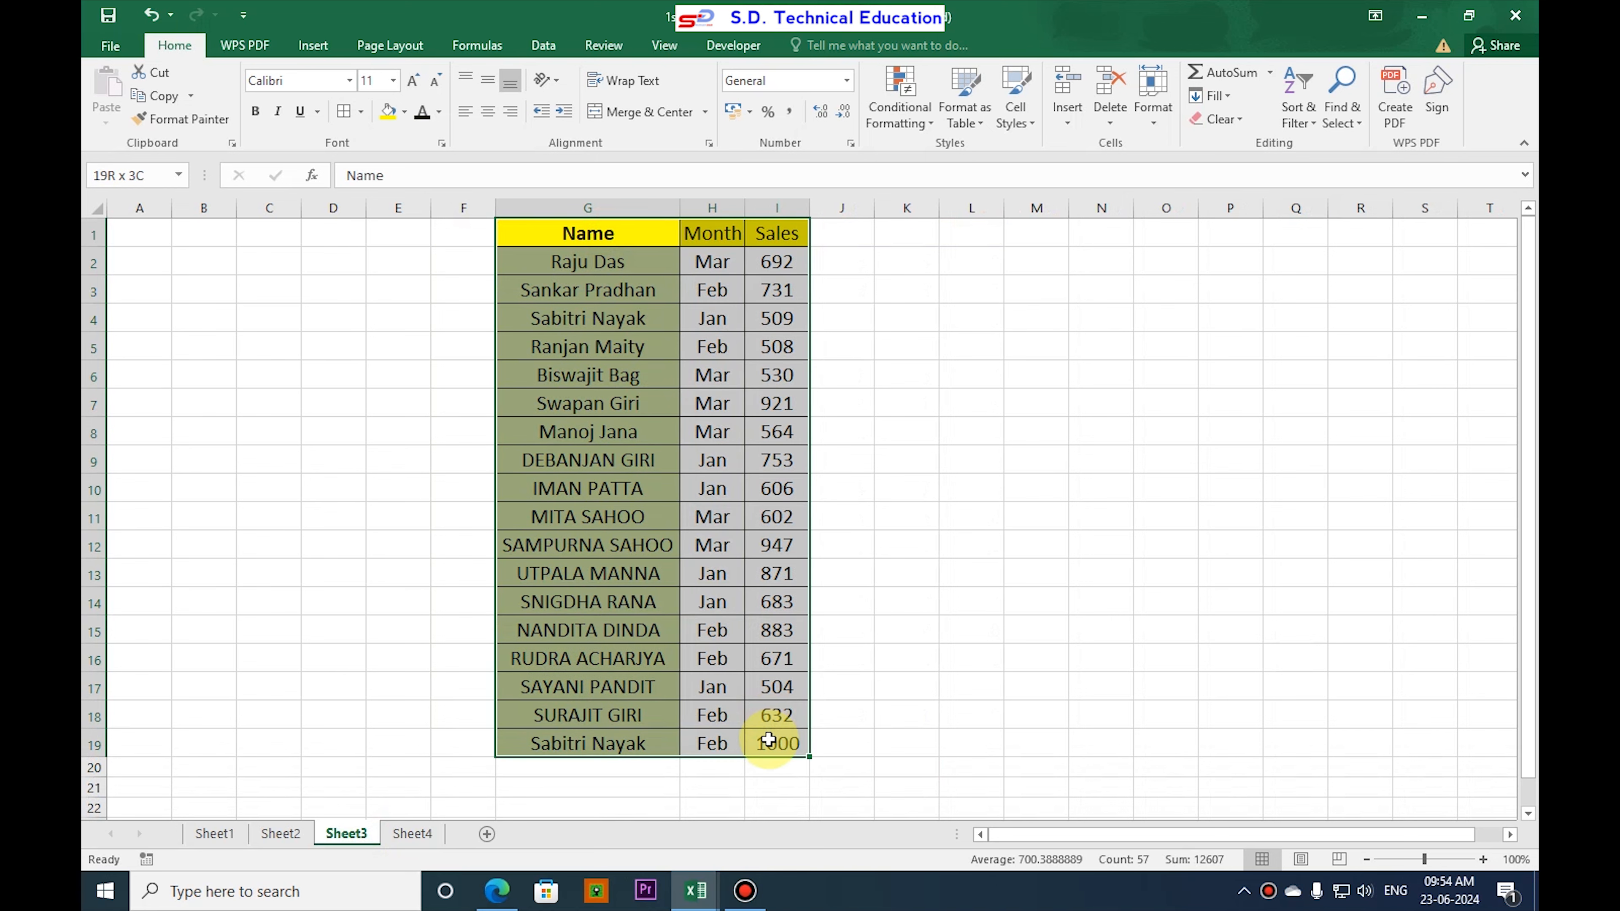
left_click(918, 714)
left_click(414, 833)
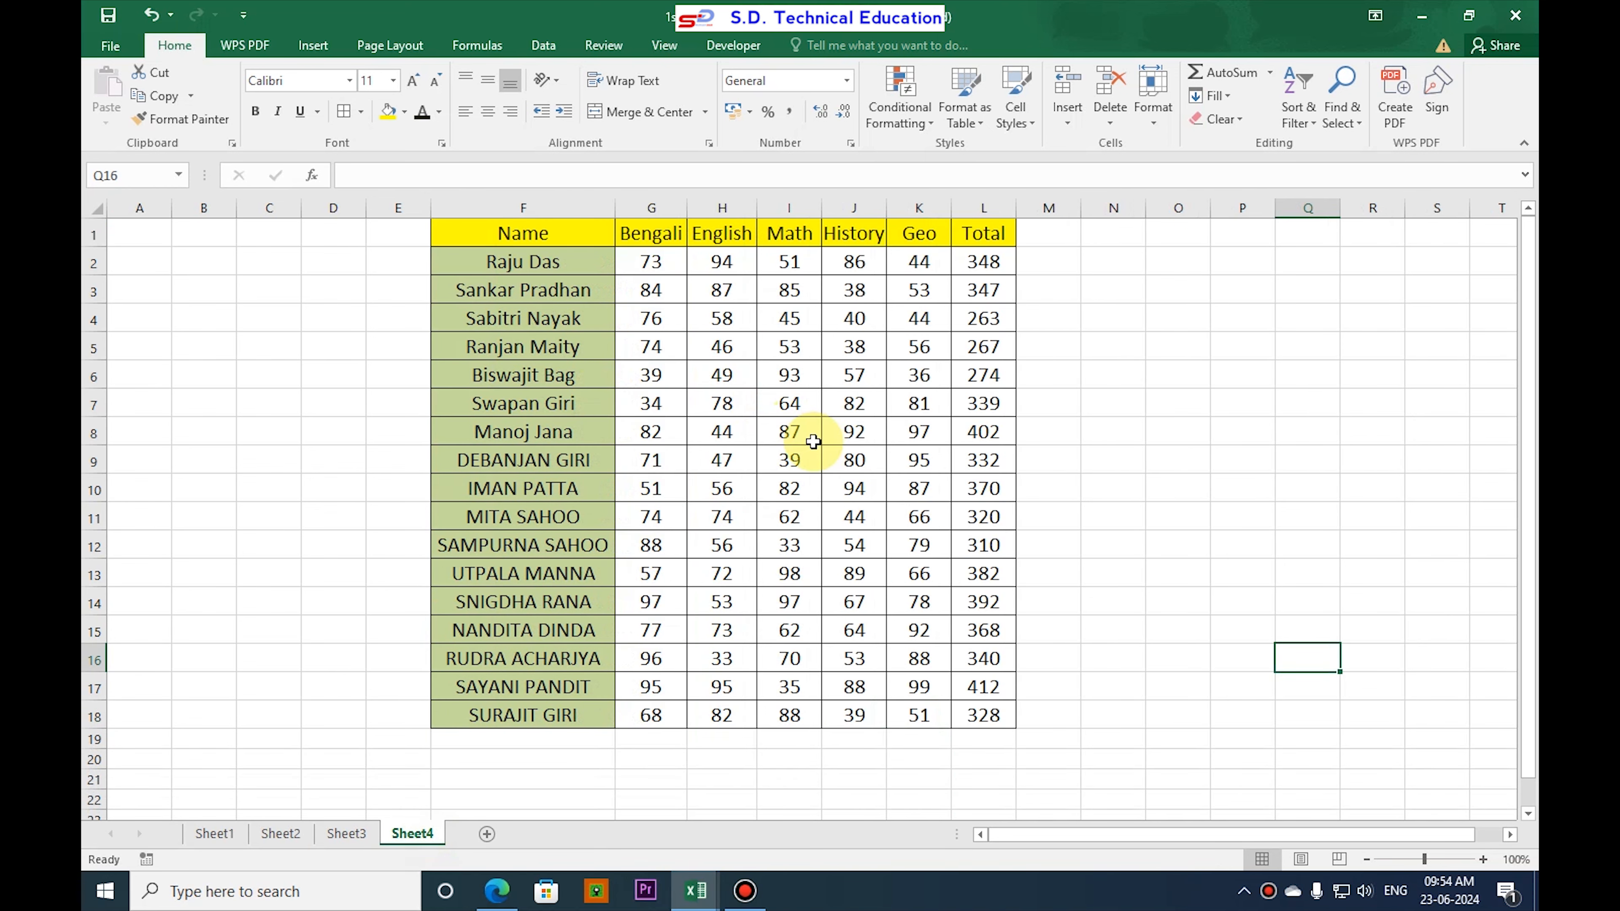
left_click(214, 833)
left_click(412, 833)
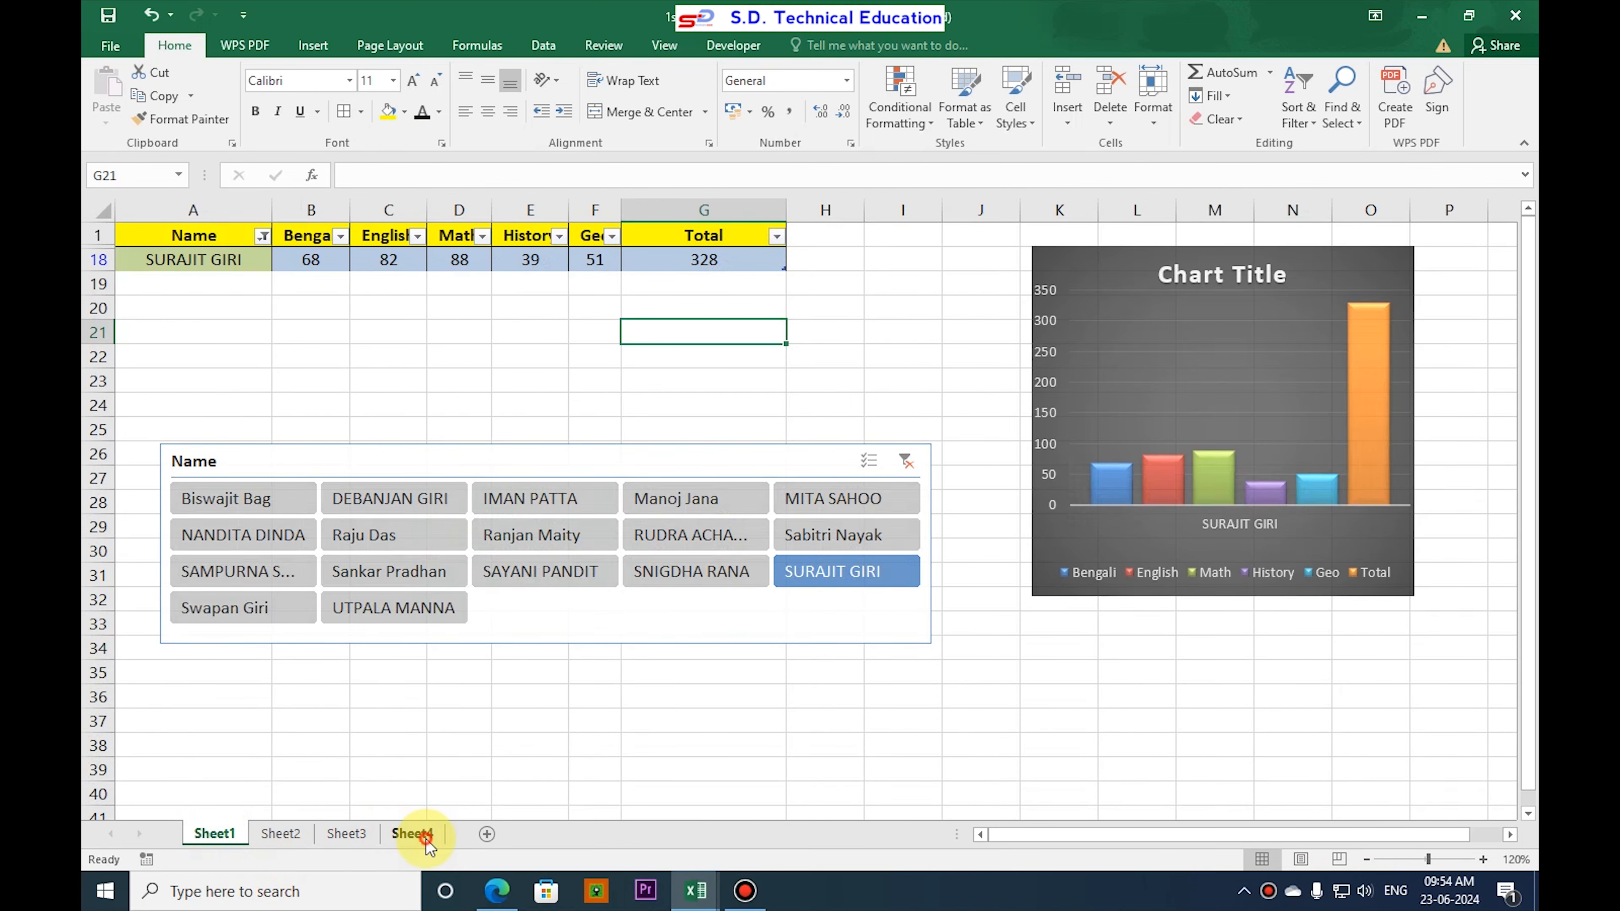
- Filter the Sheet1 marks table and column chart by one student after another with the Name slicer
left_click(213, 833)
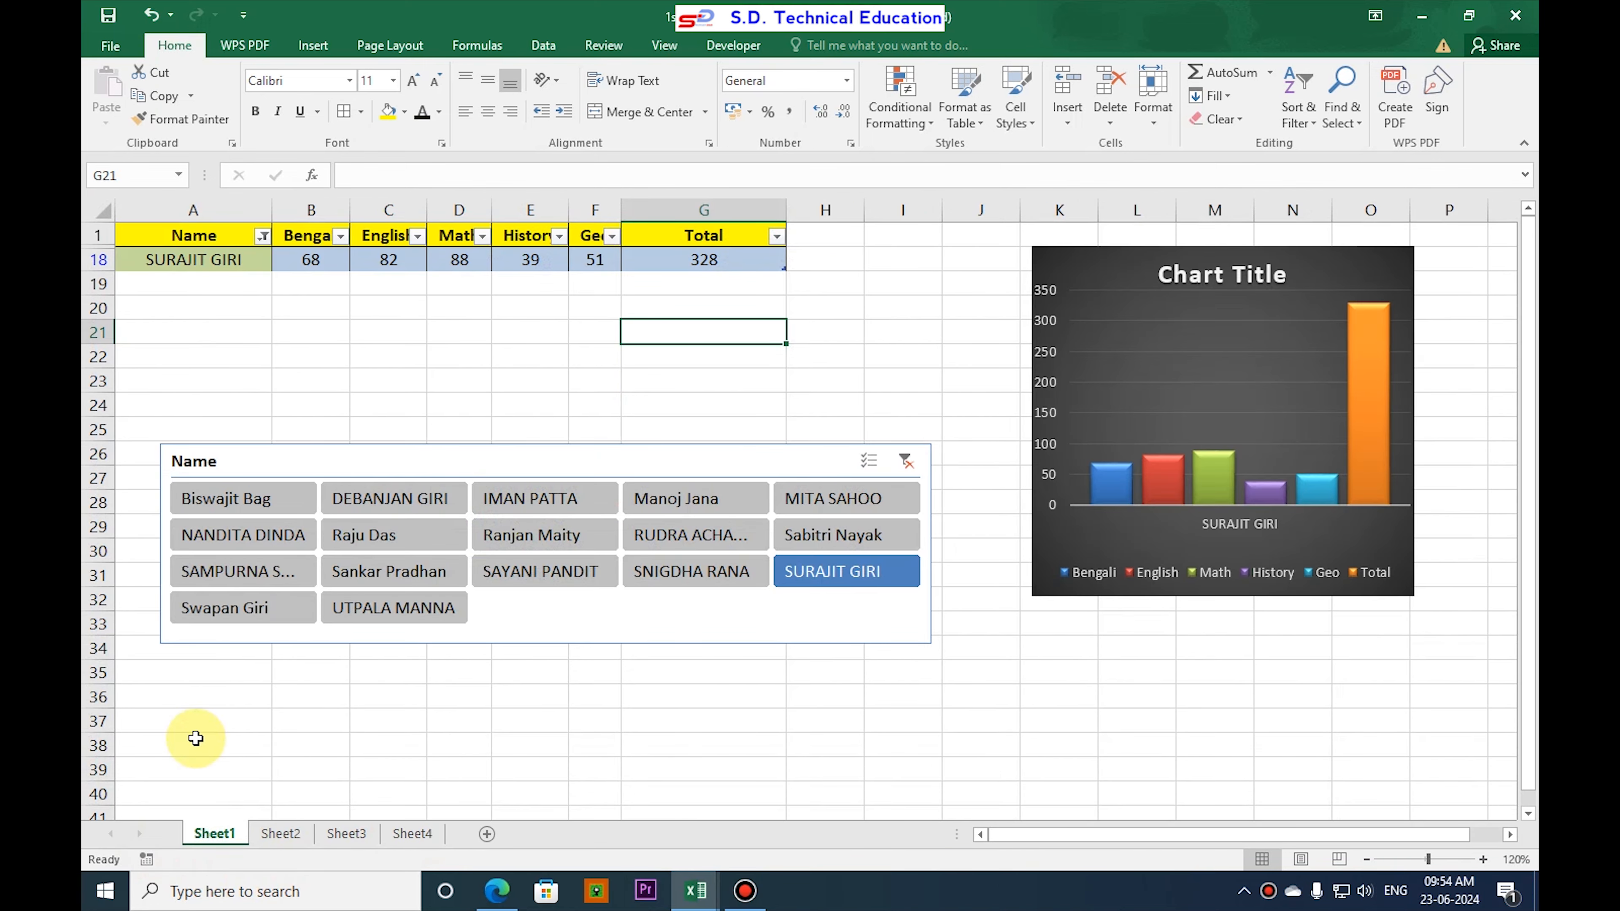
left_click(381, 573)
left_click(362, 535)
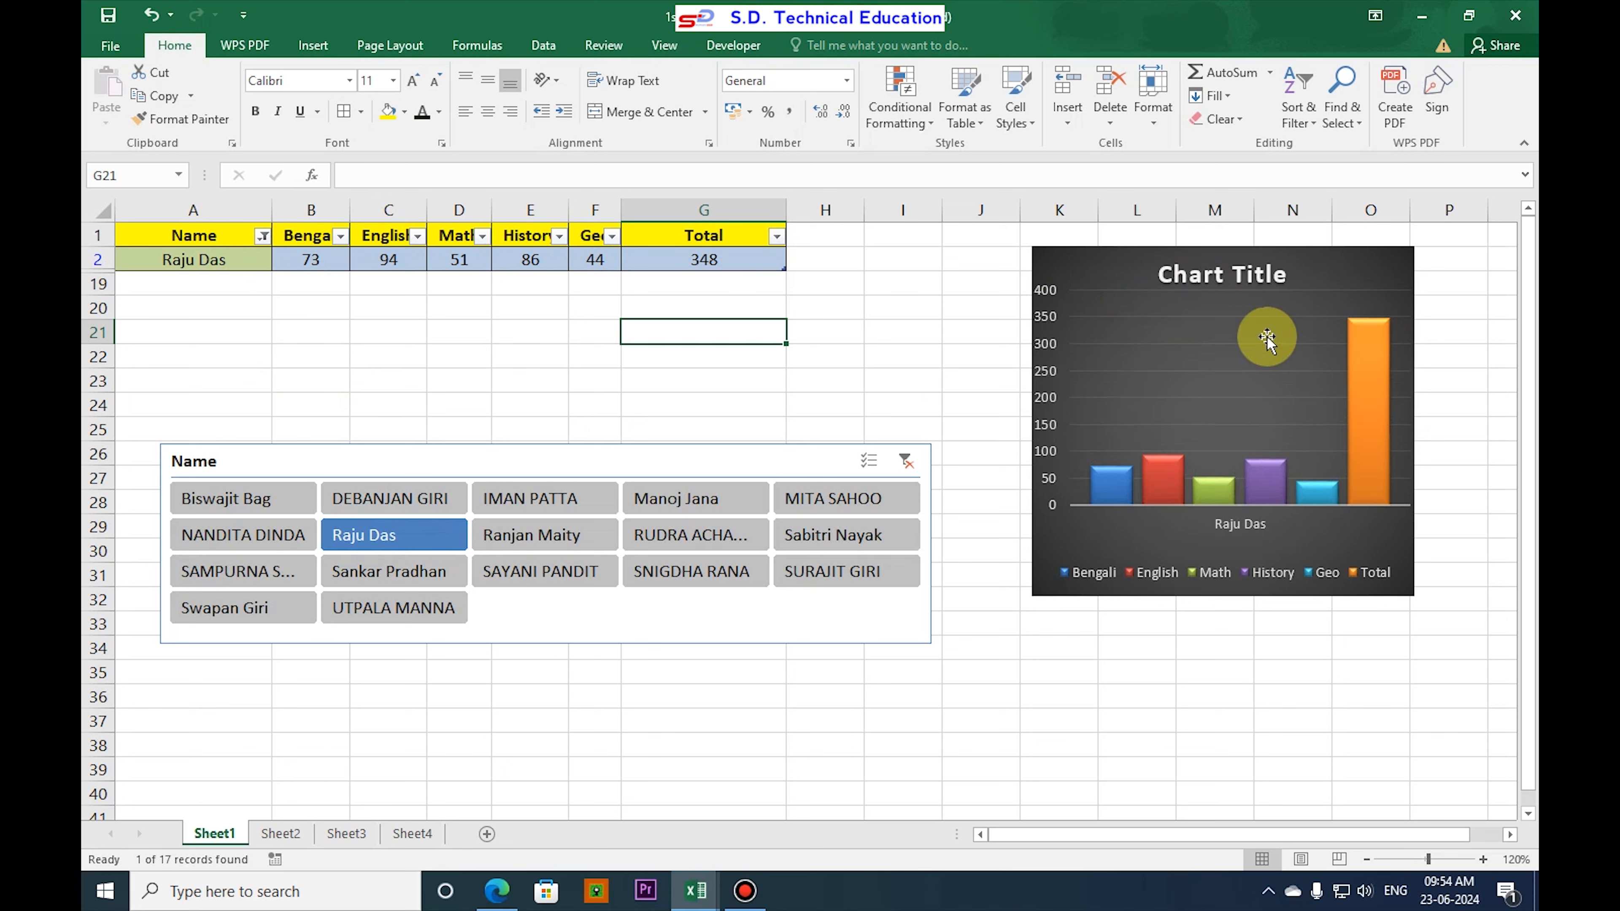
left_click(550, 541)
left_click(409, 504)
left_click(249, 504)
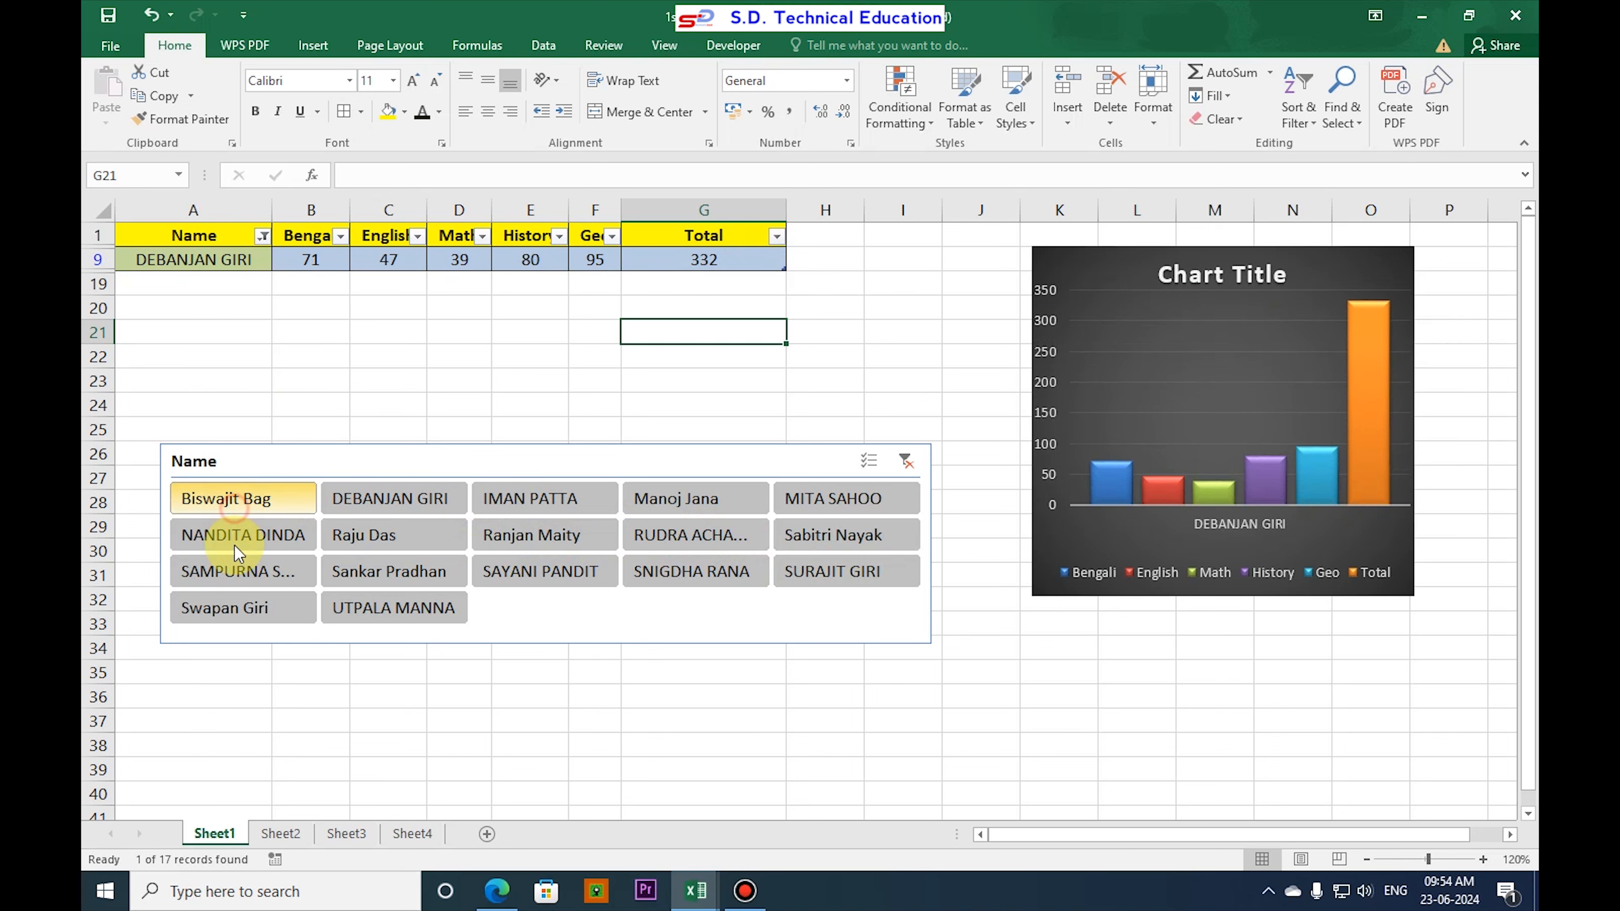
left_click(237, 540)
left_click(243, 566)
left_click(255, 607)
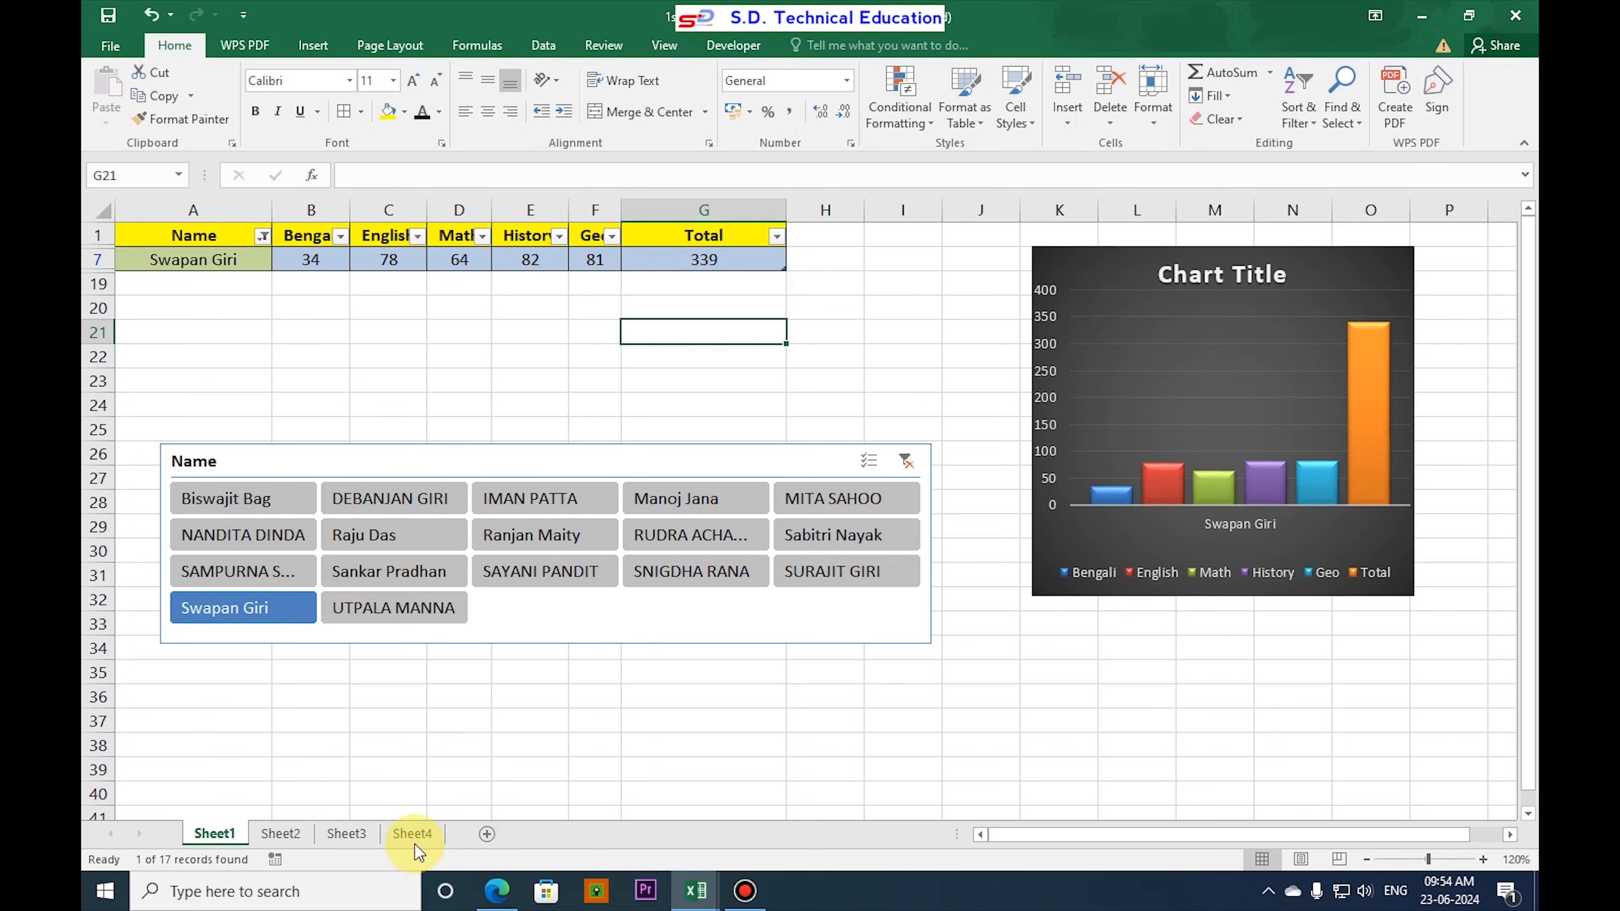
- Filter the Sheet2 sales table and doughnut chart by Feb, followed by Mar, with the Month slicer
left_click(348, 840)
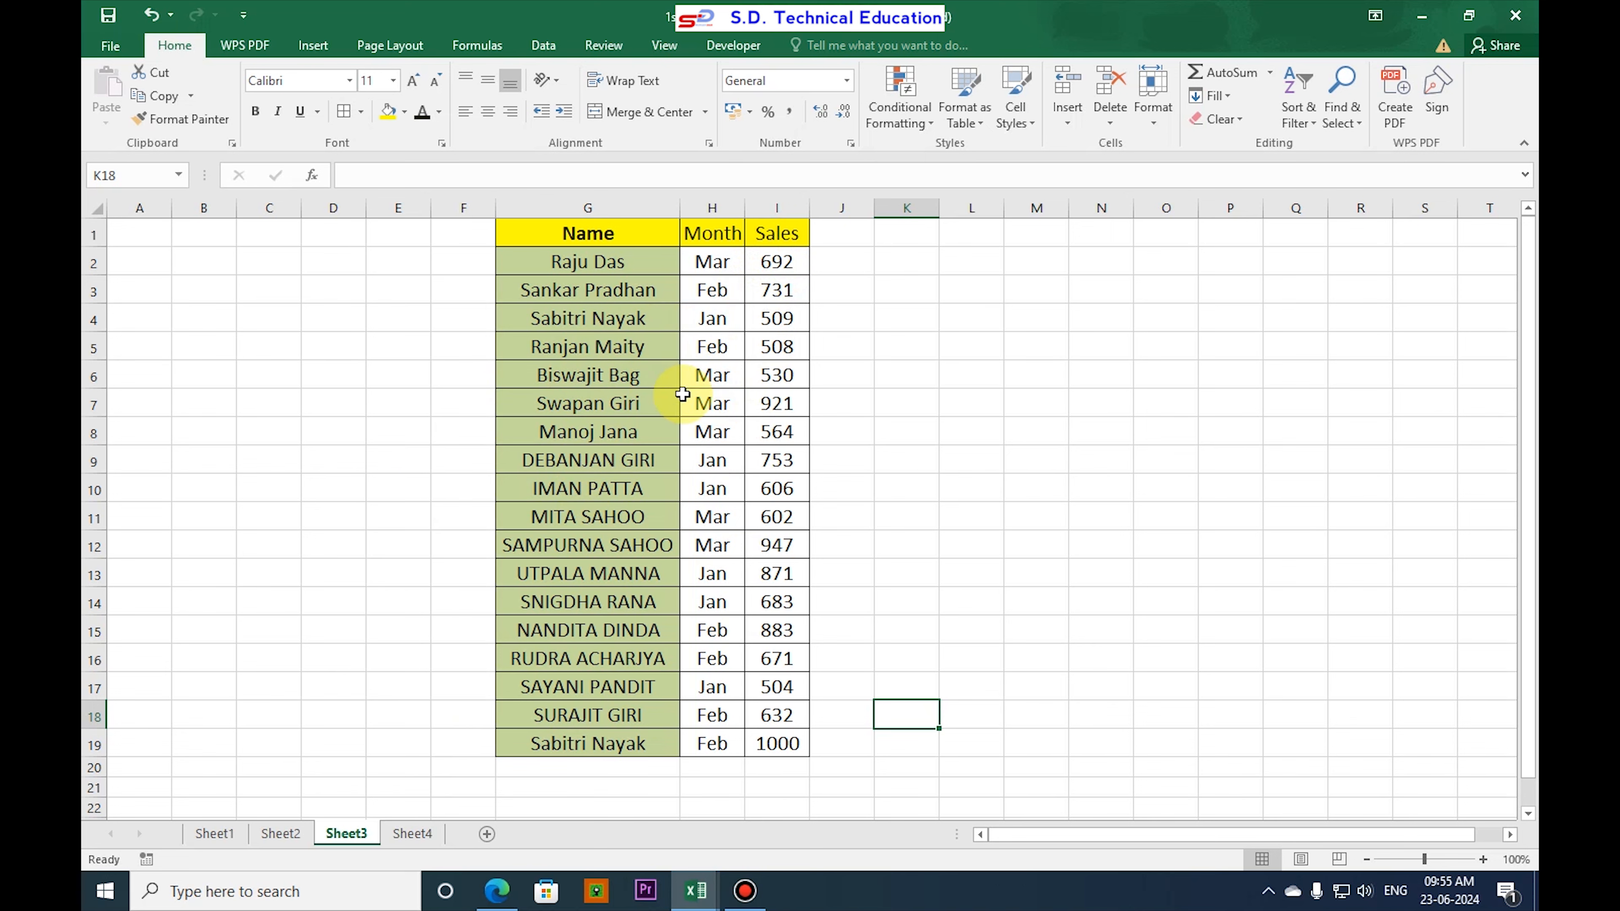
left_click(281, 833)
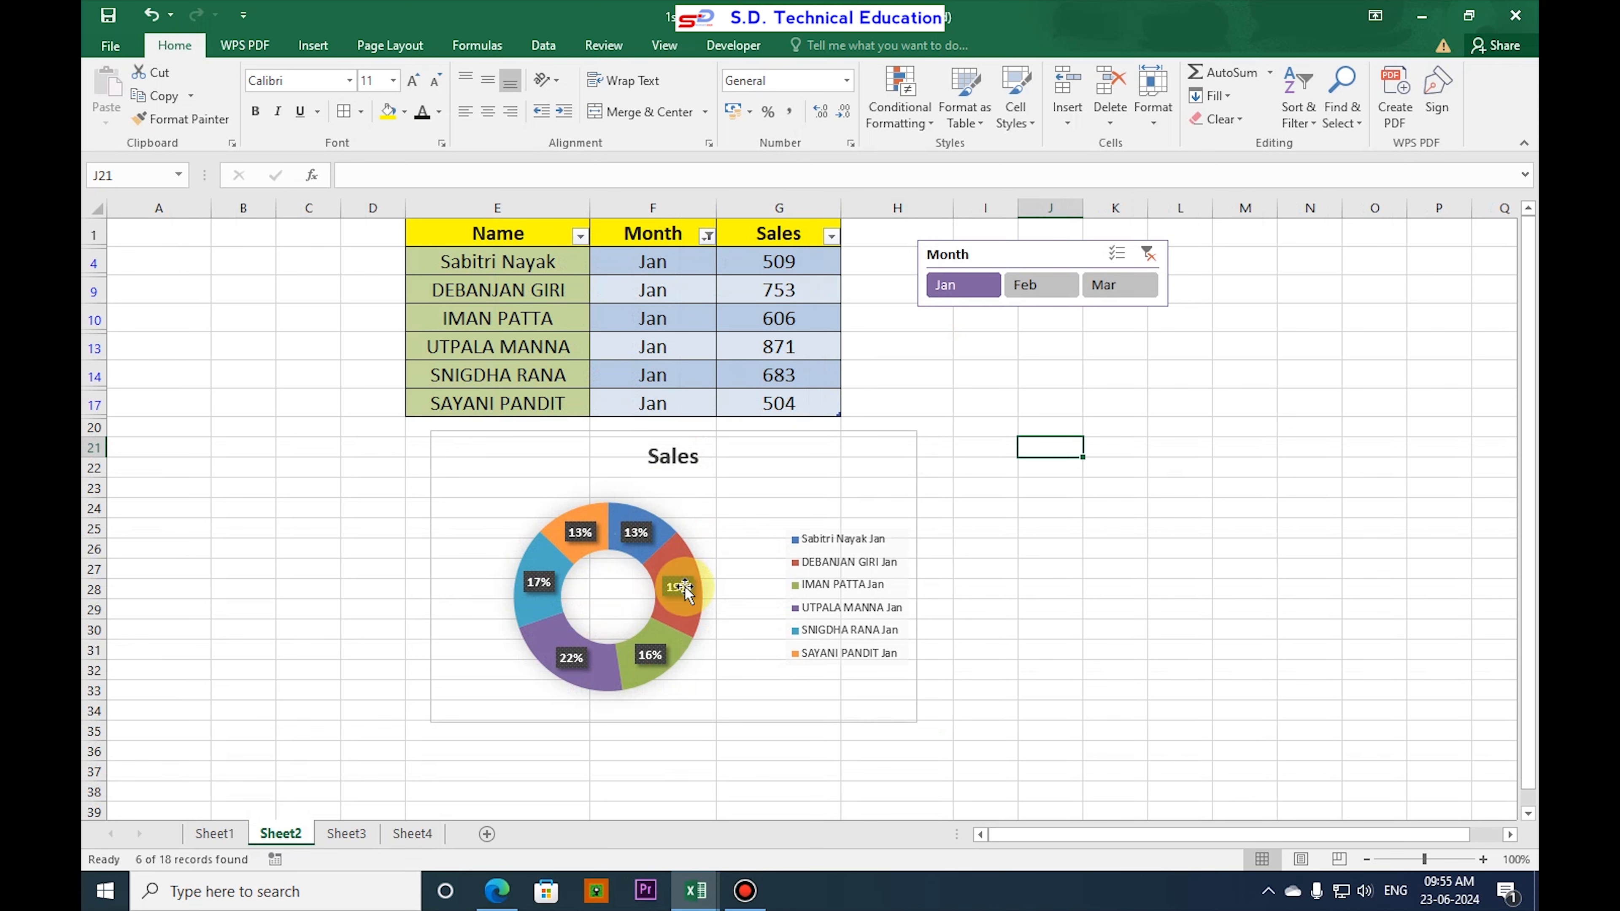
left_click(1036, 286)
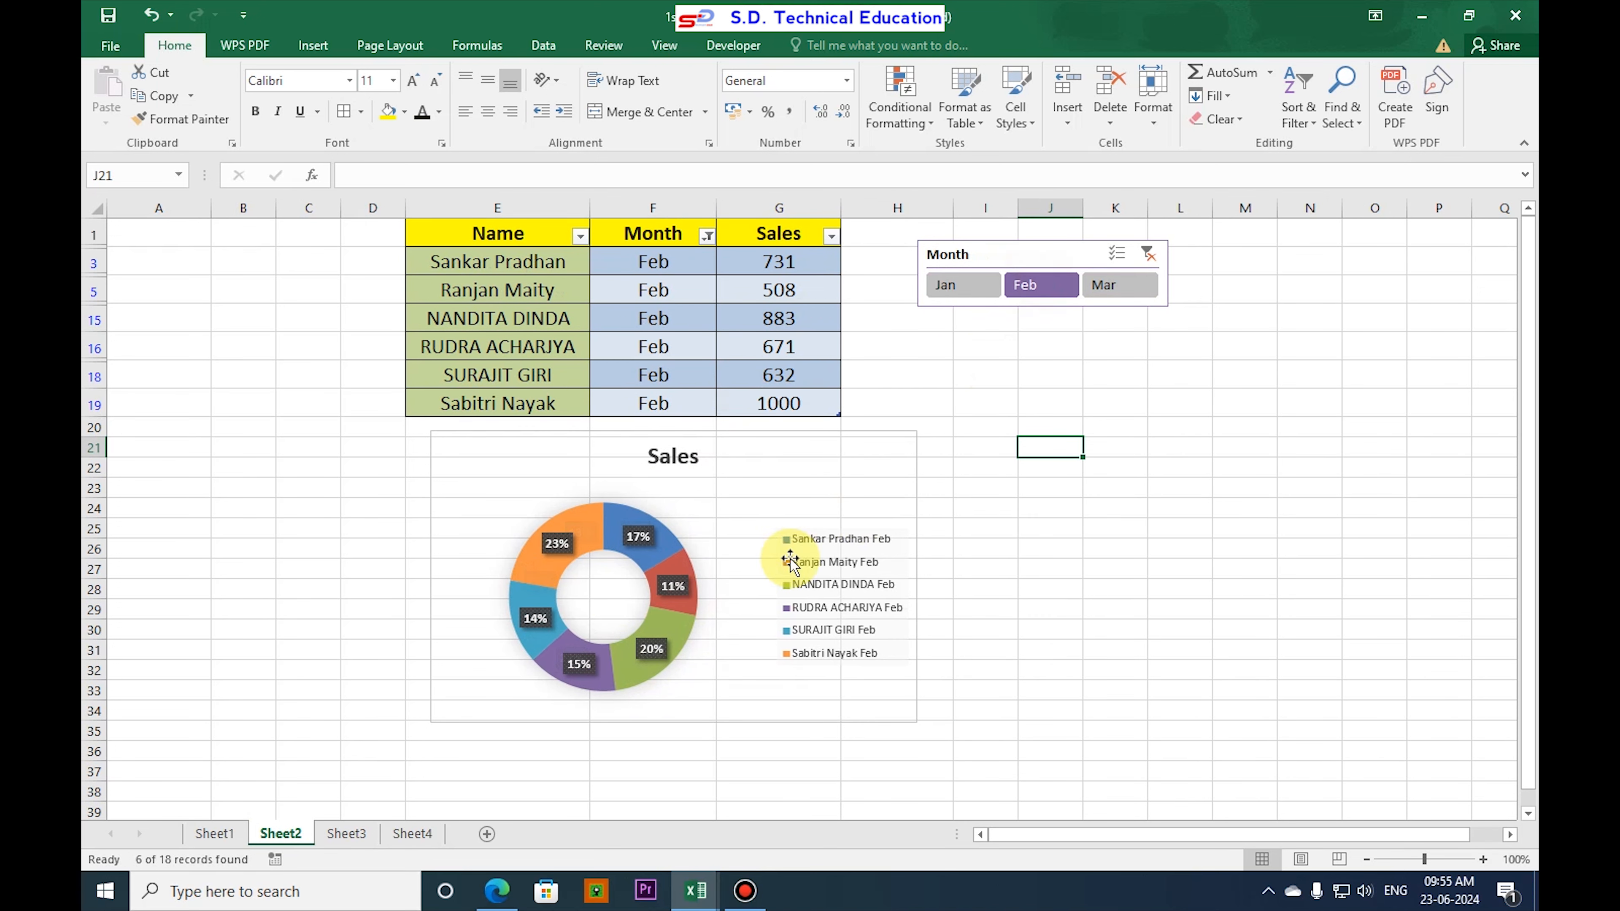
left_click(1126, 284)
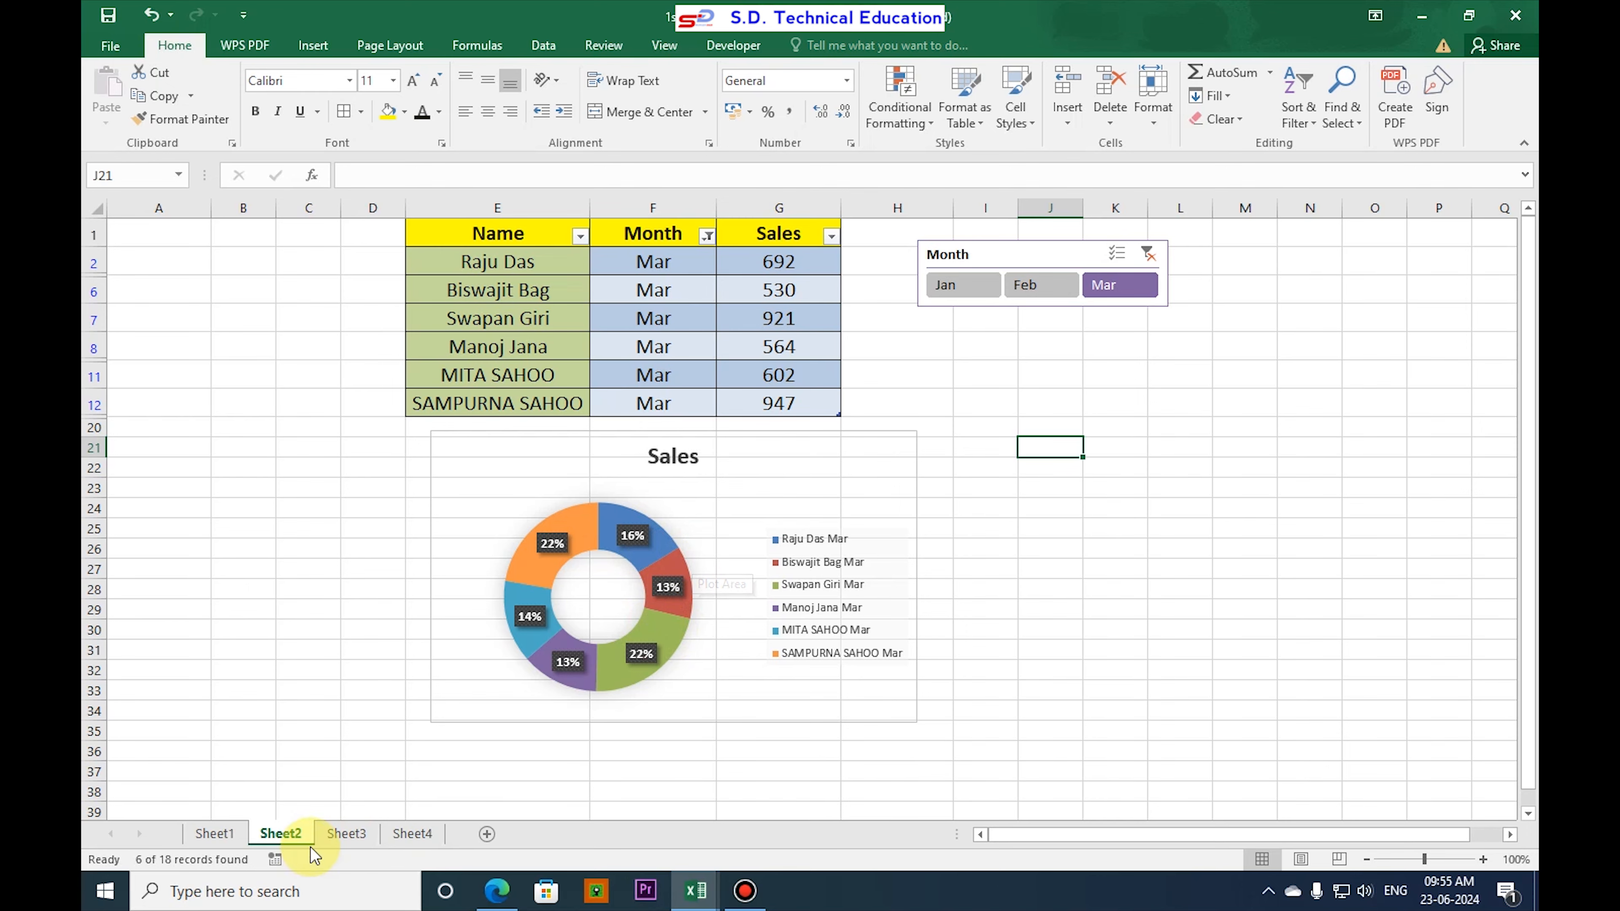
left_click(347, 833)
left_click(412, 833)
left_click(347, 836)
left_click(412, 833)
left_click(346, 833)
left_click(412, 833)
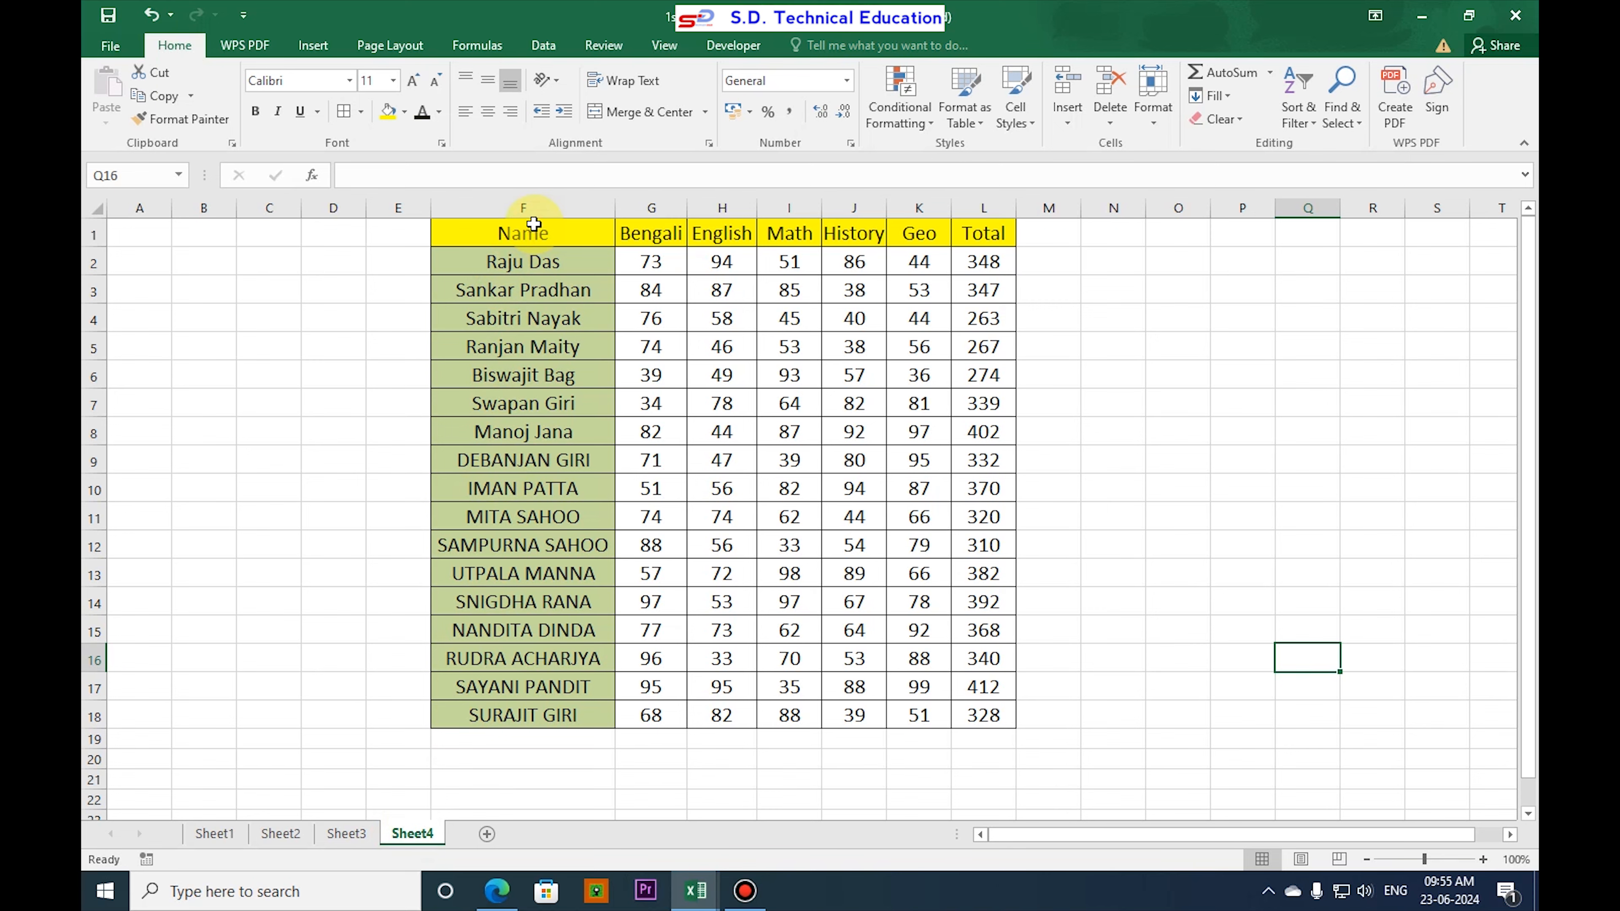
left_click(216, 833)
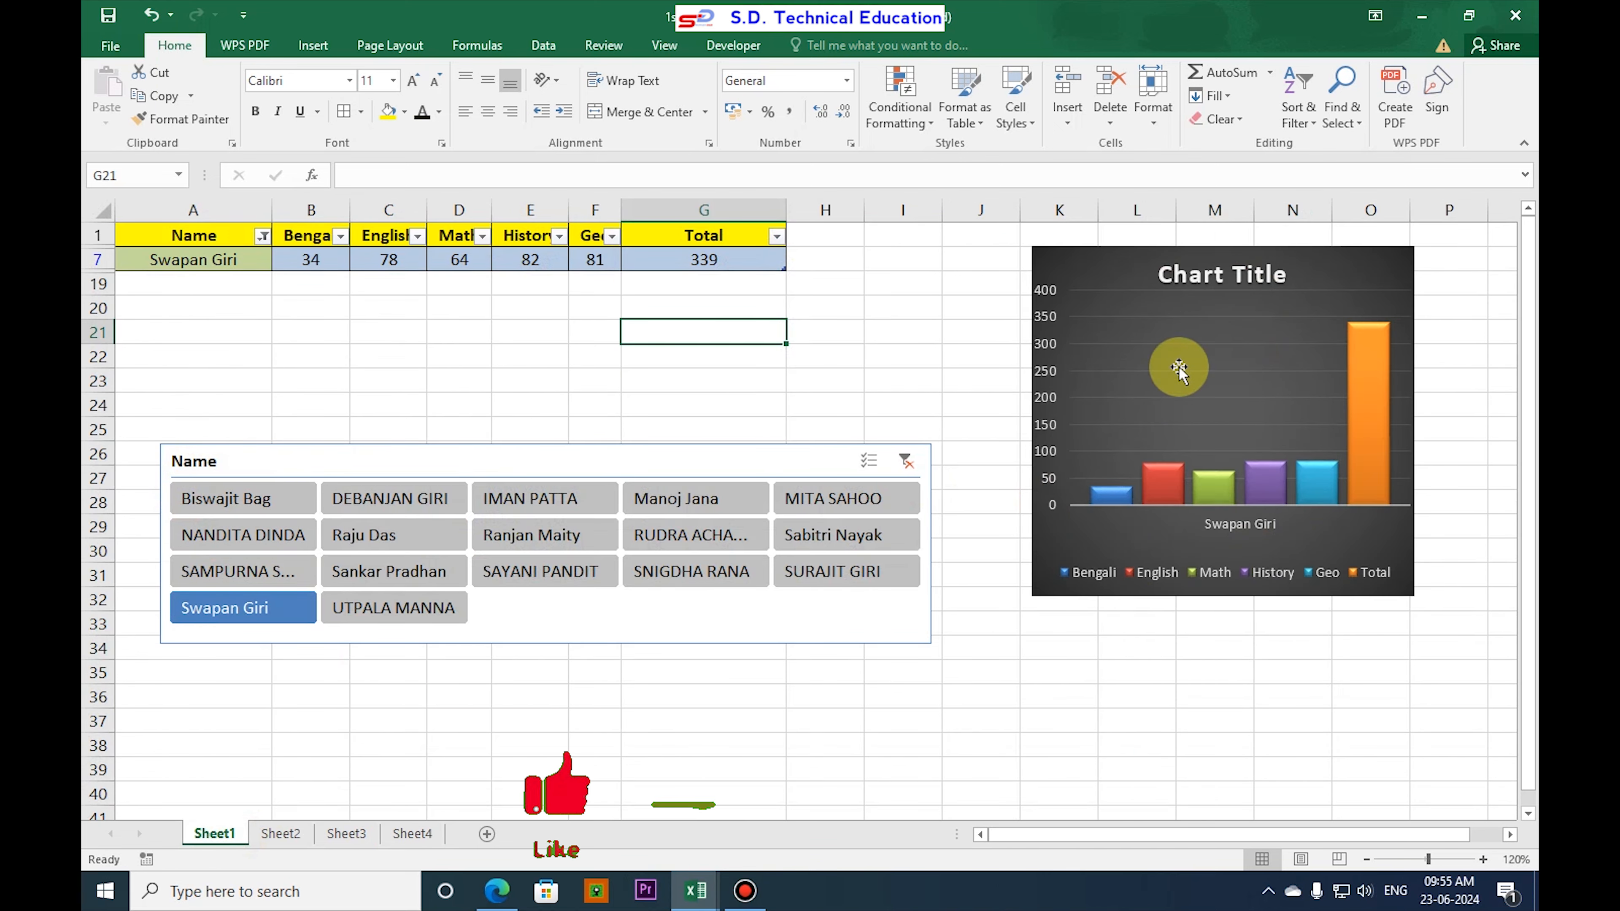
- Convert the marks range F1:L18 on Sheet4 into a table, using its first row as headers
left_click(412, 833)
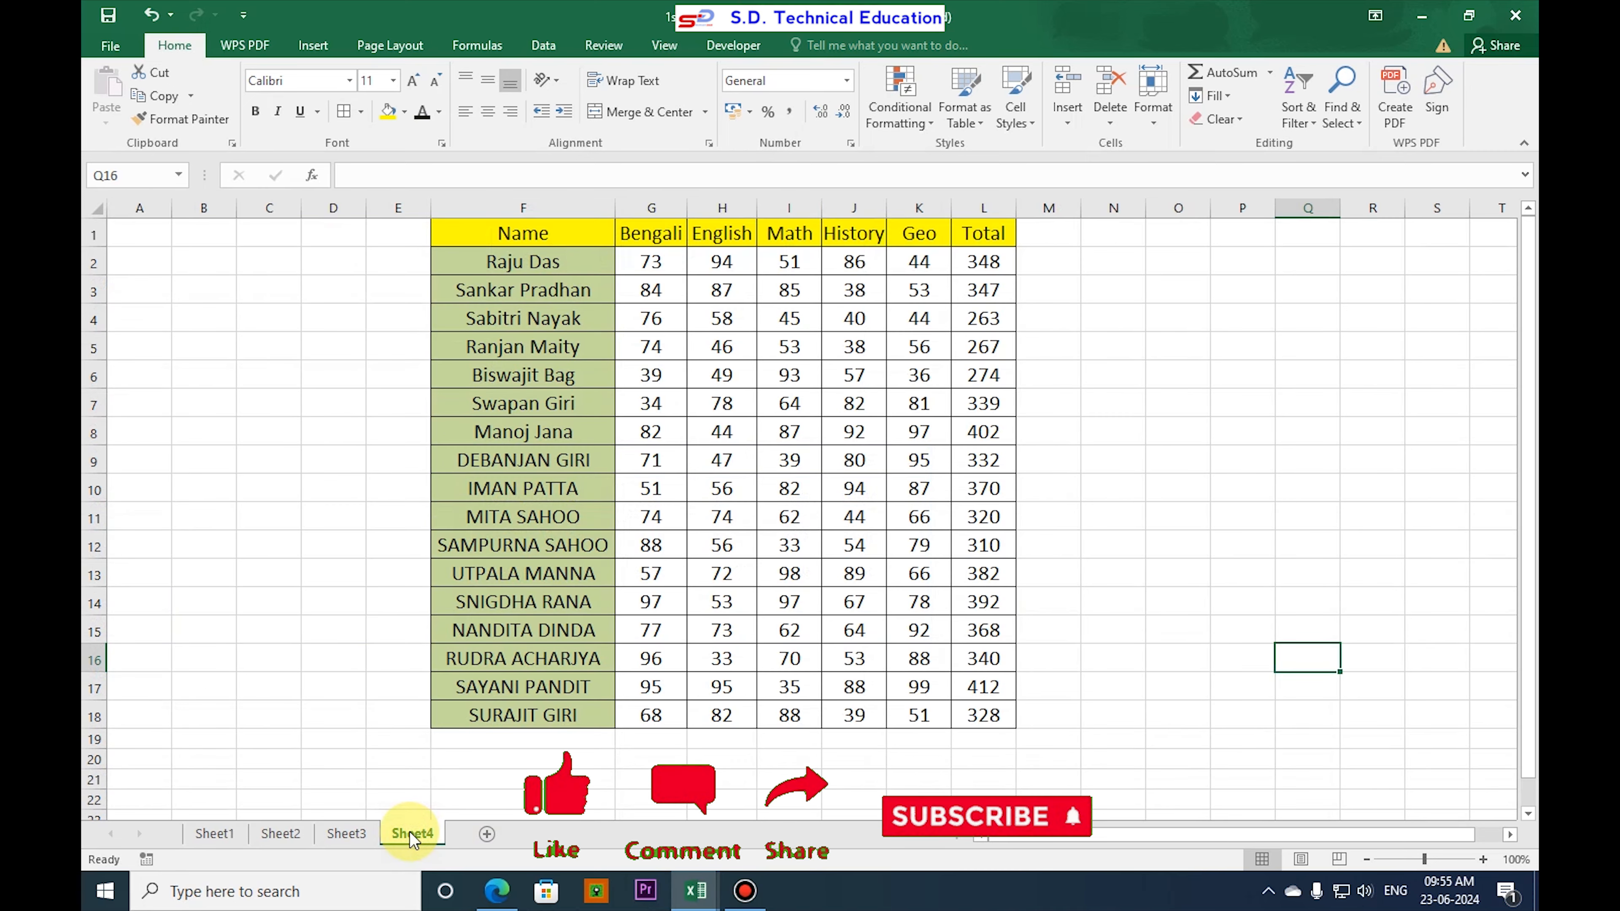
left_click(564, 232)
mouse_move(510, 232)
left_mouse_down()
mouse_move(810, 503)
mouse_move(979, 711)
left_mouse_up()
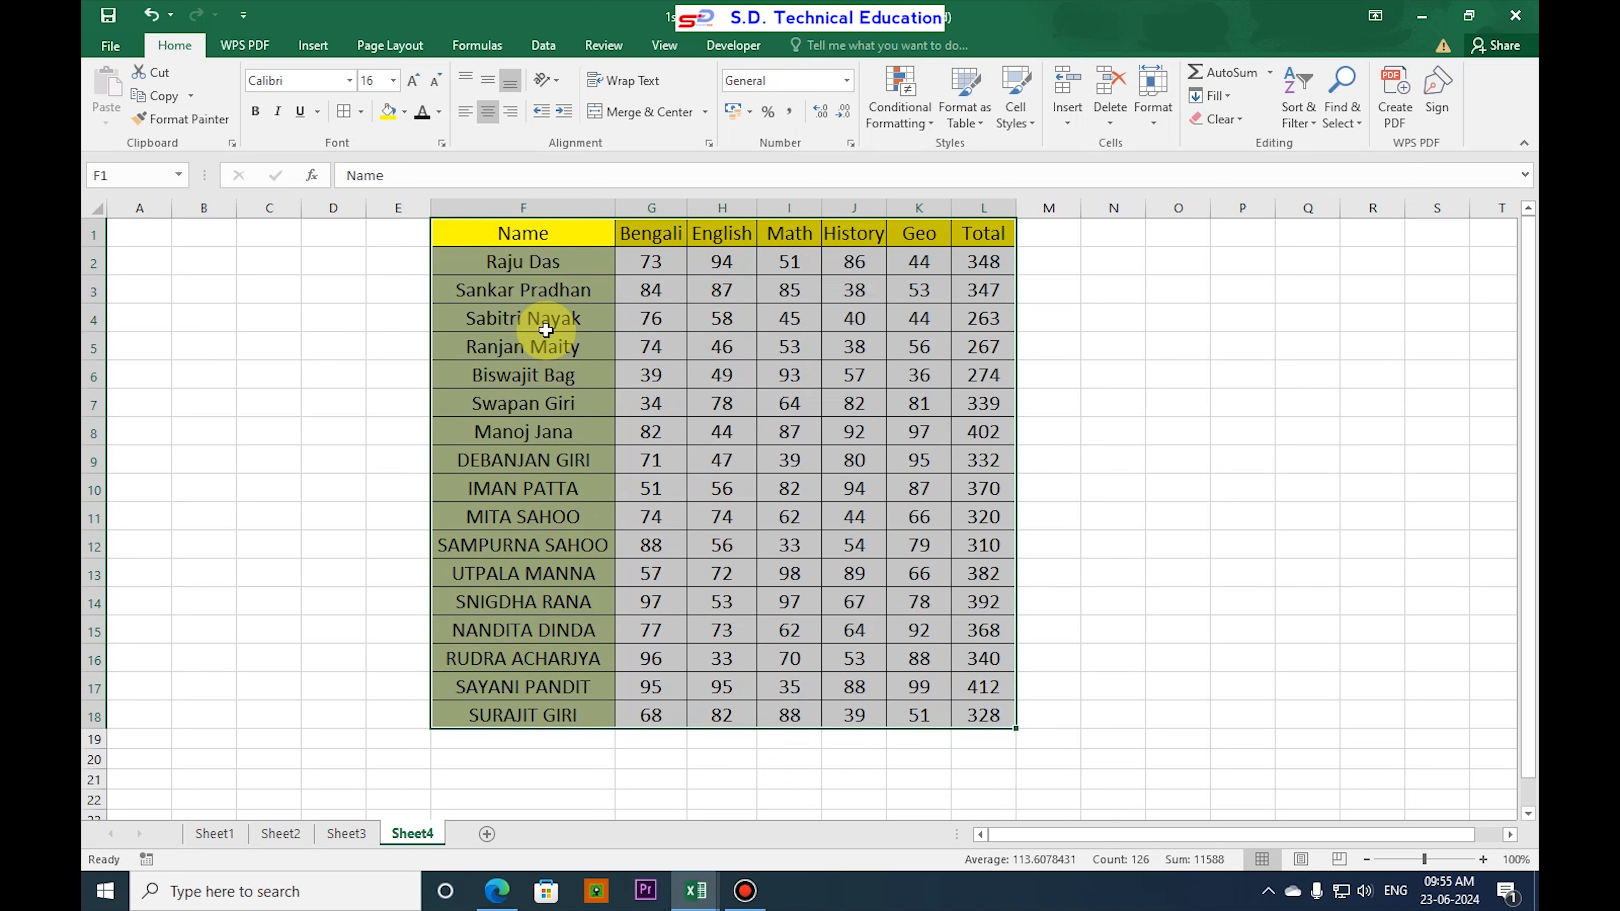
left_click(316, 50)
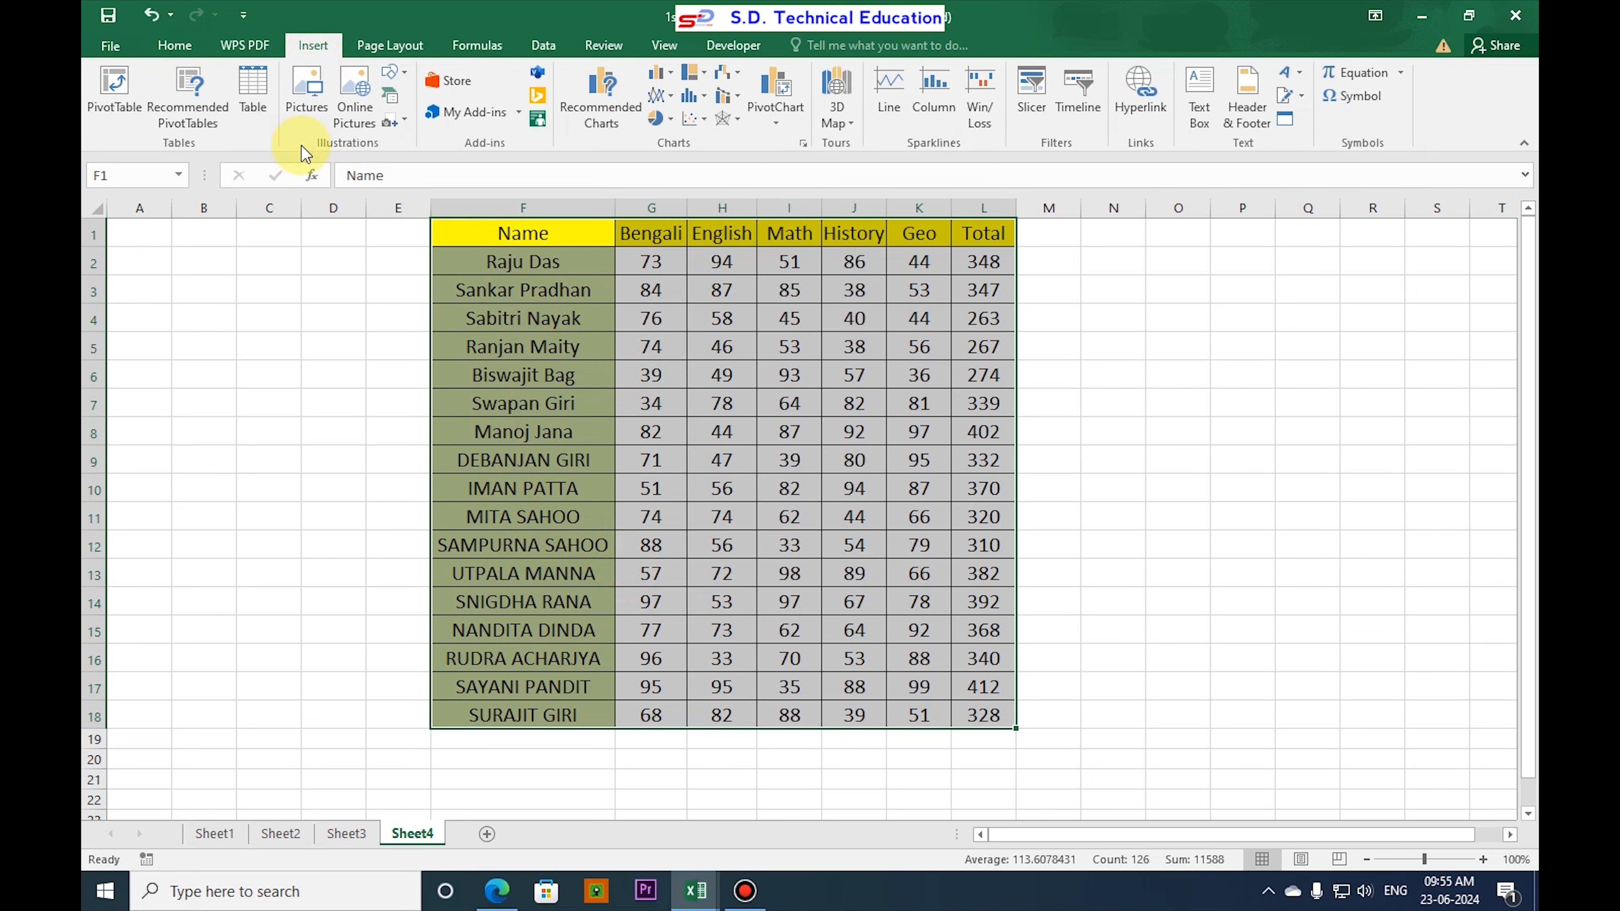
left_click(263, 98)
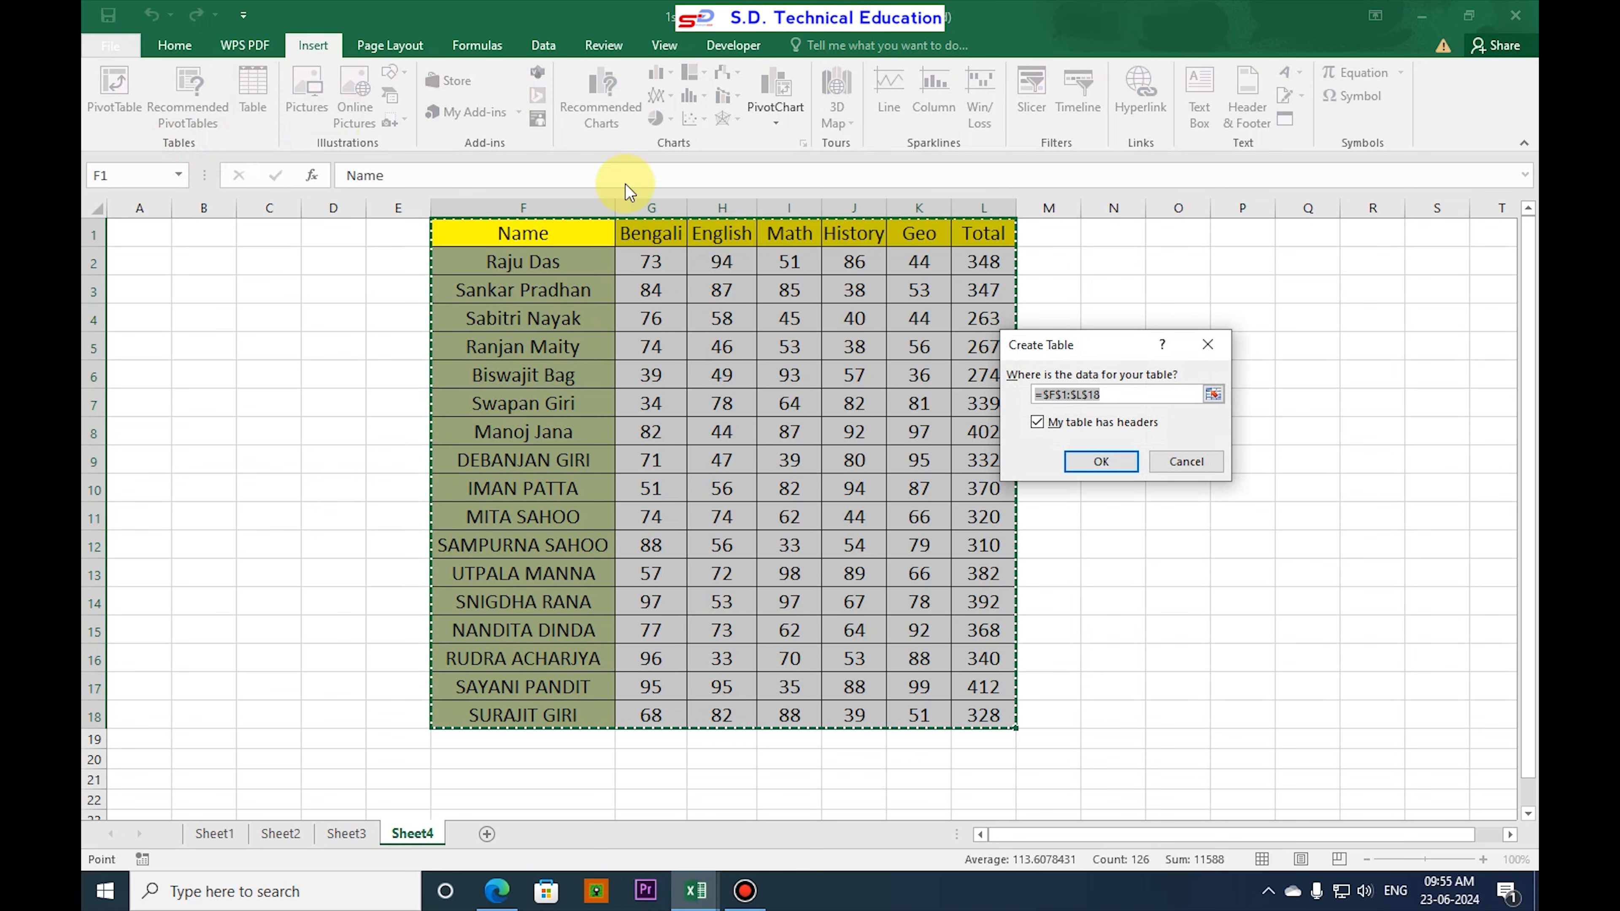
left_click_drag(1095, 353, 1146, 436)
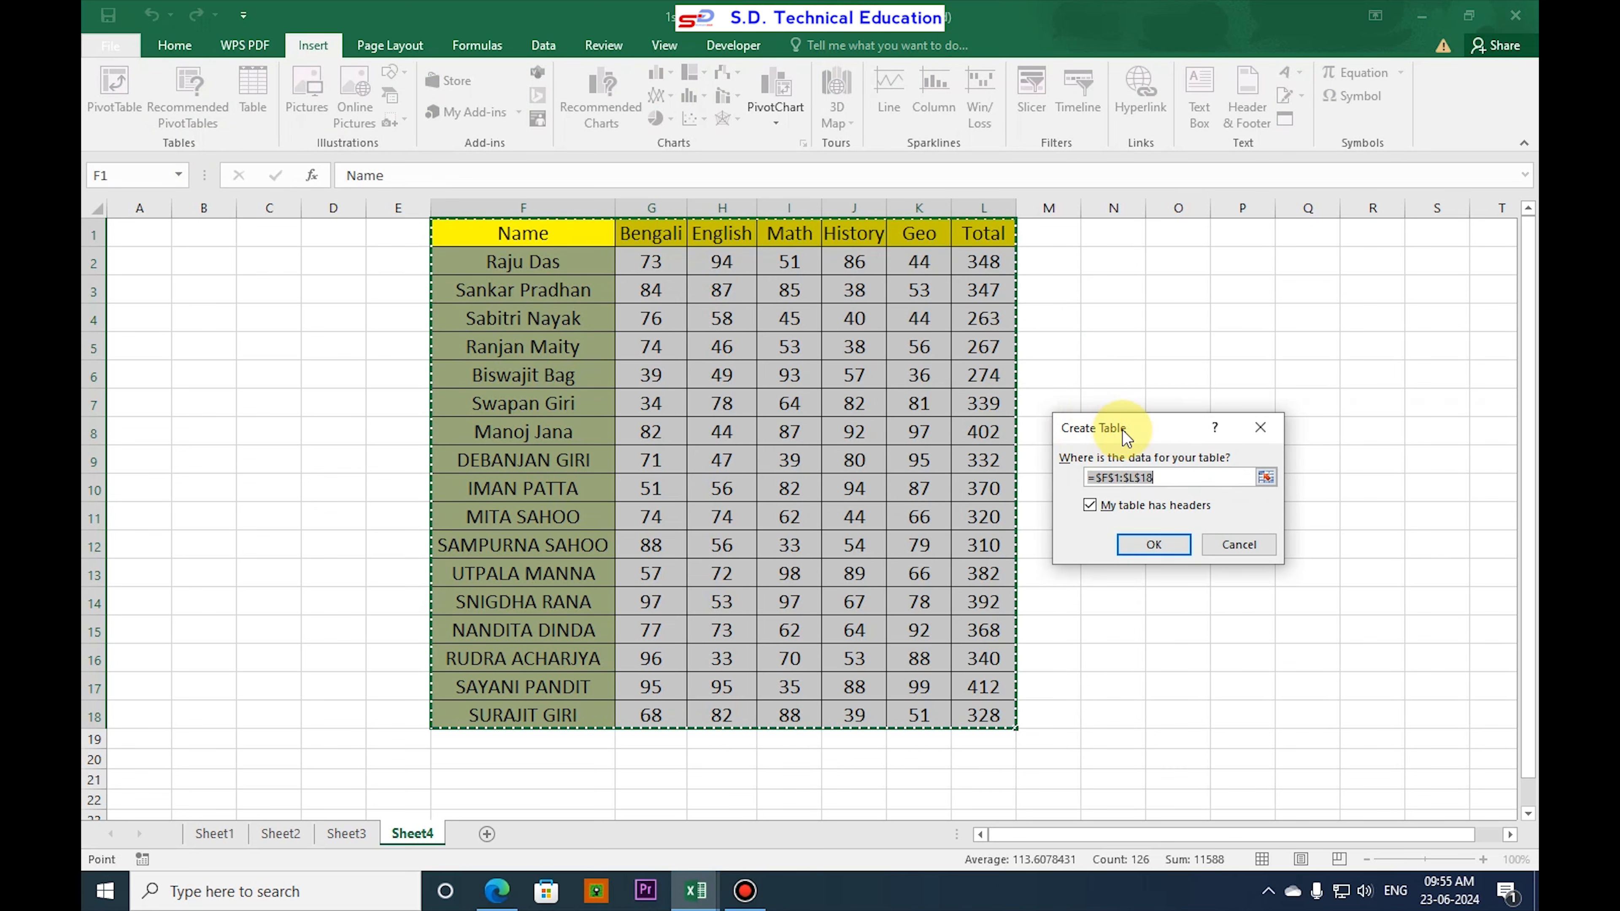
left_click_drag(1144, 427, 1088, 433)
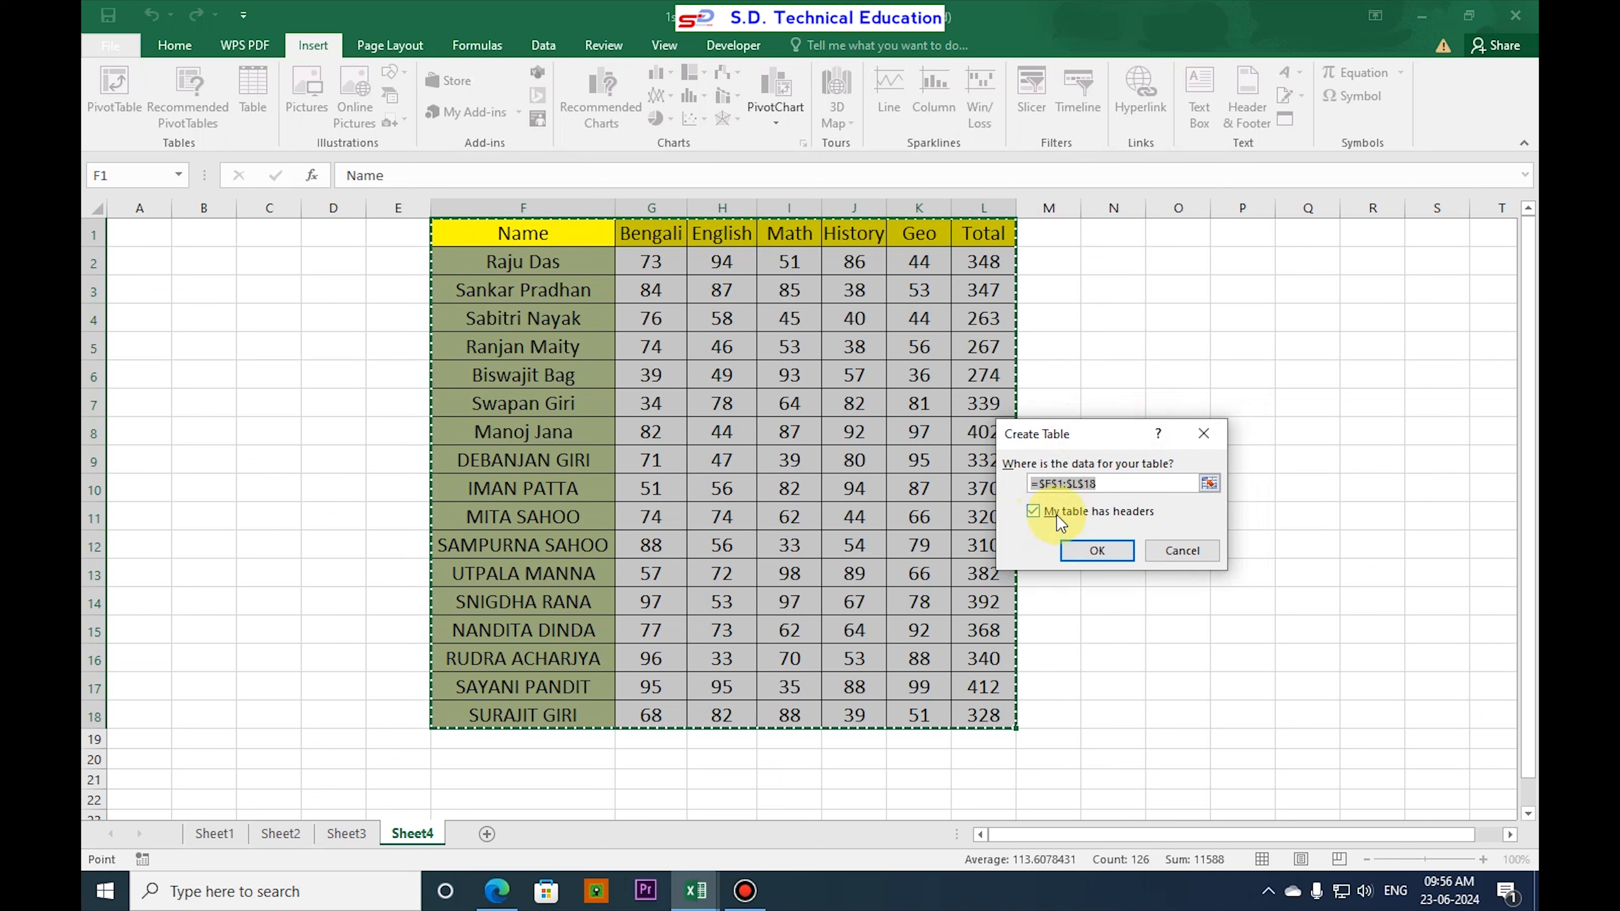
left_click(1031, 512)
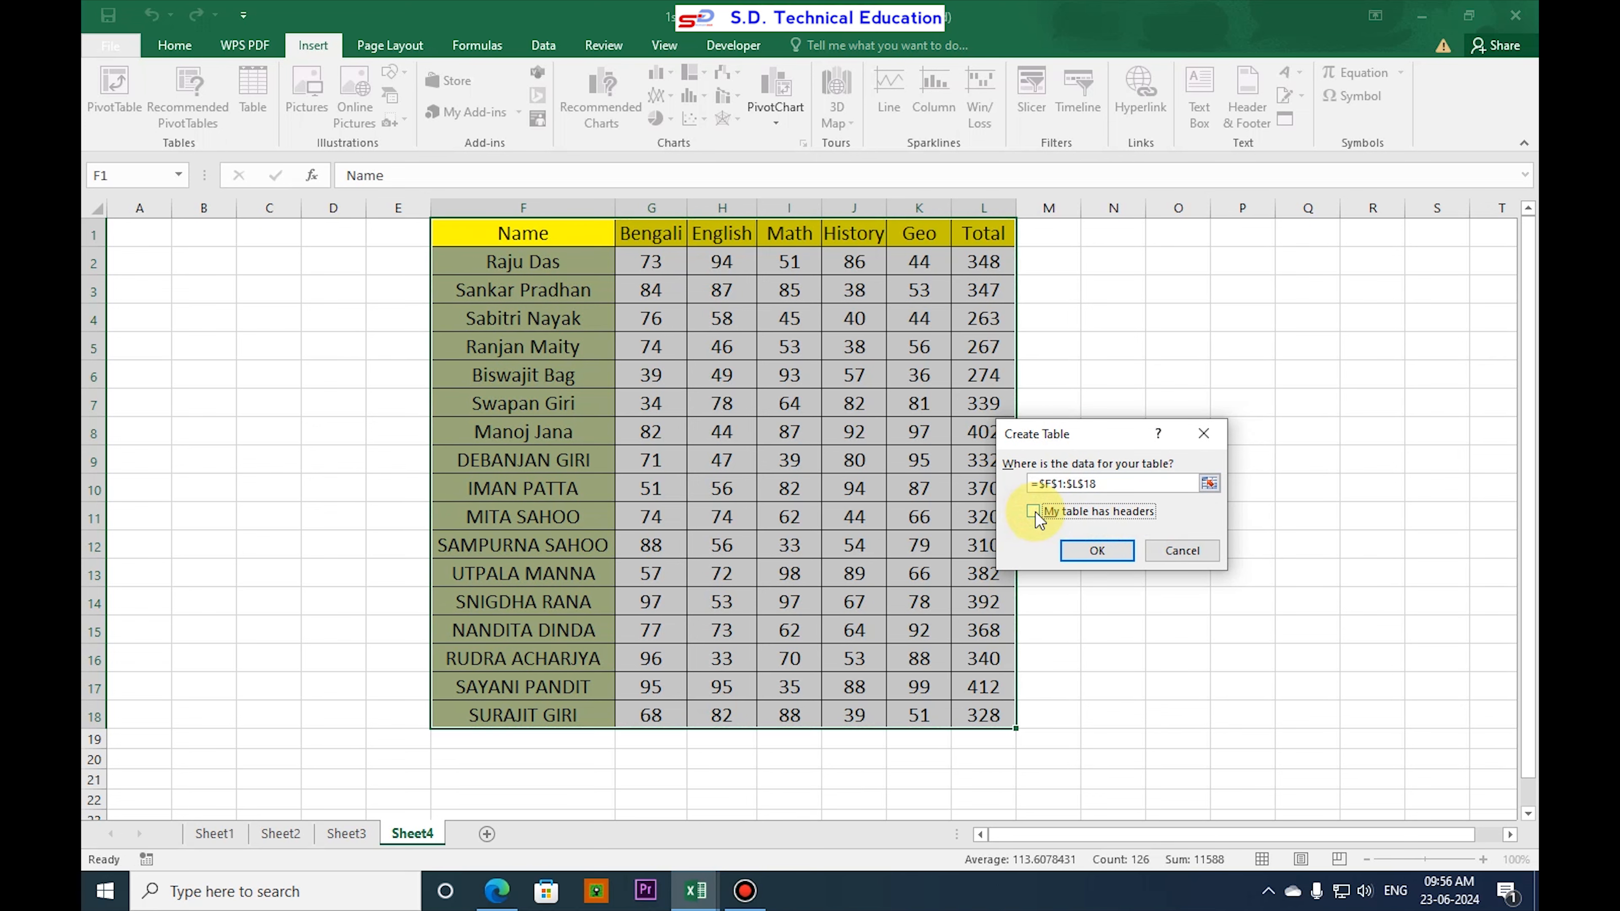
left_click(1092, 550)
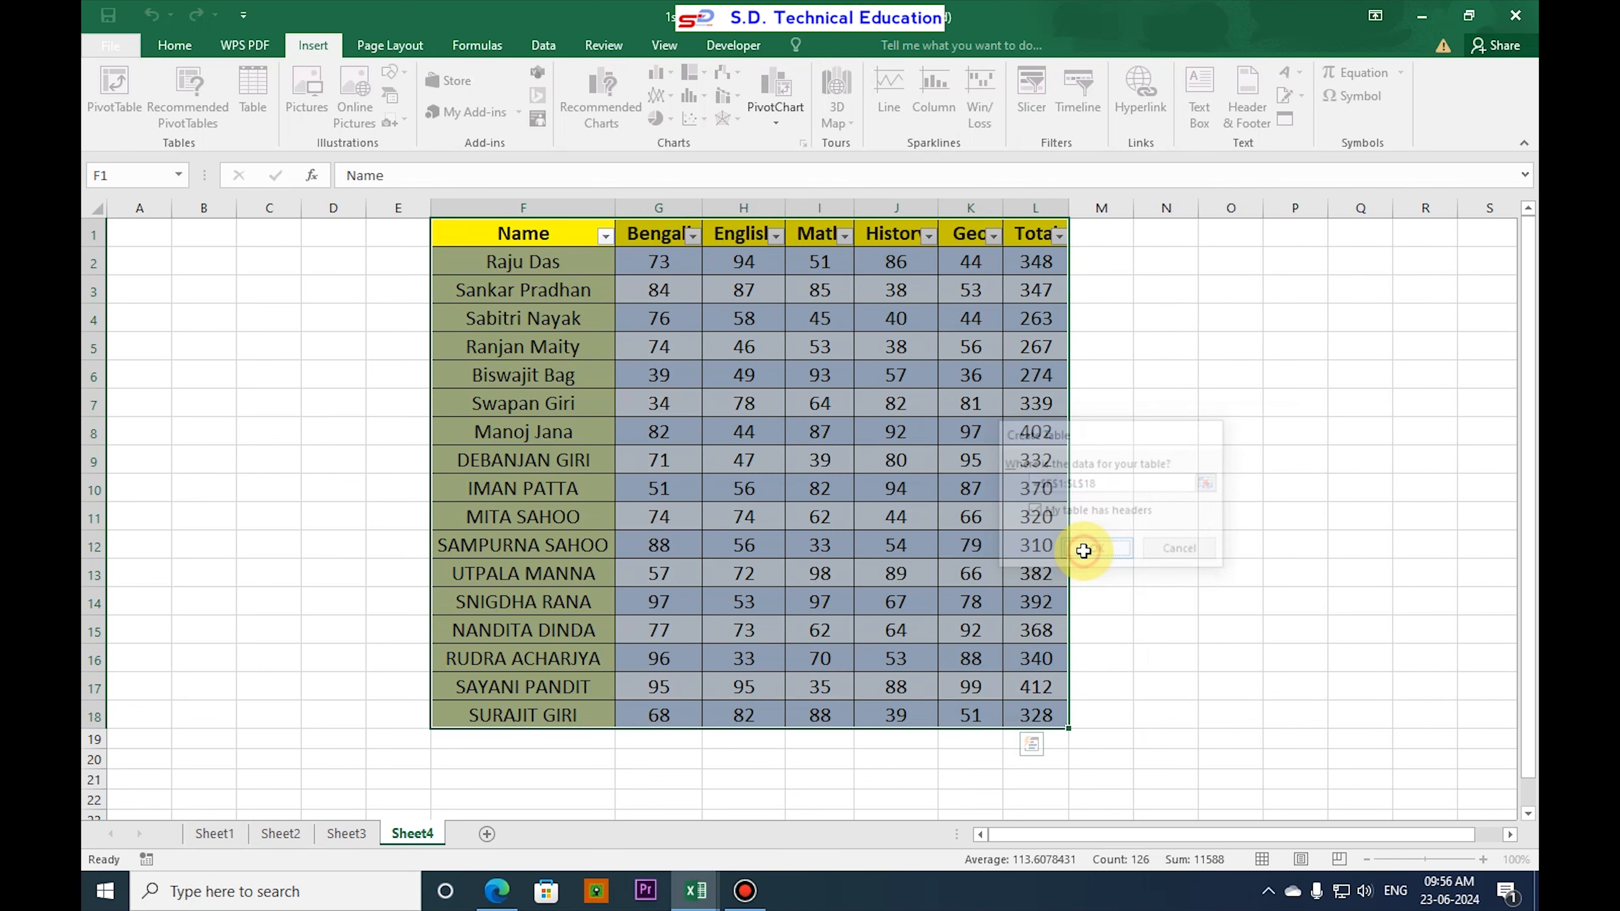
left_click(958, 482)
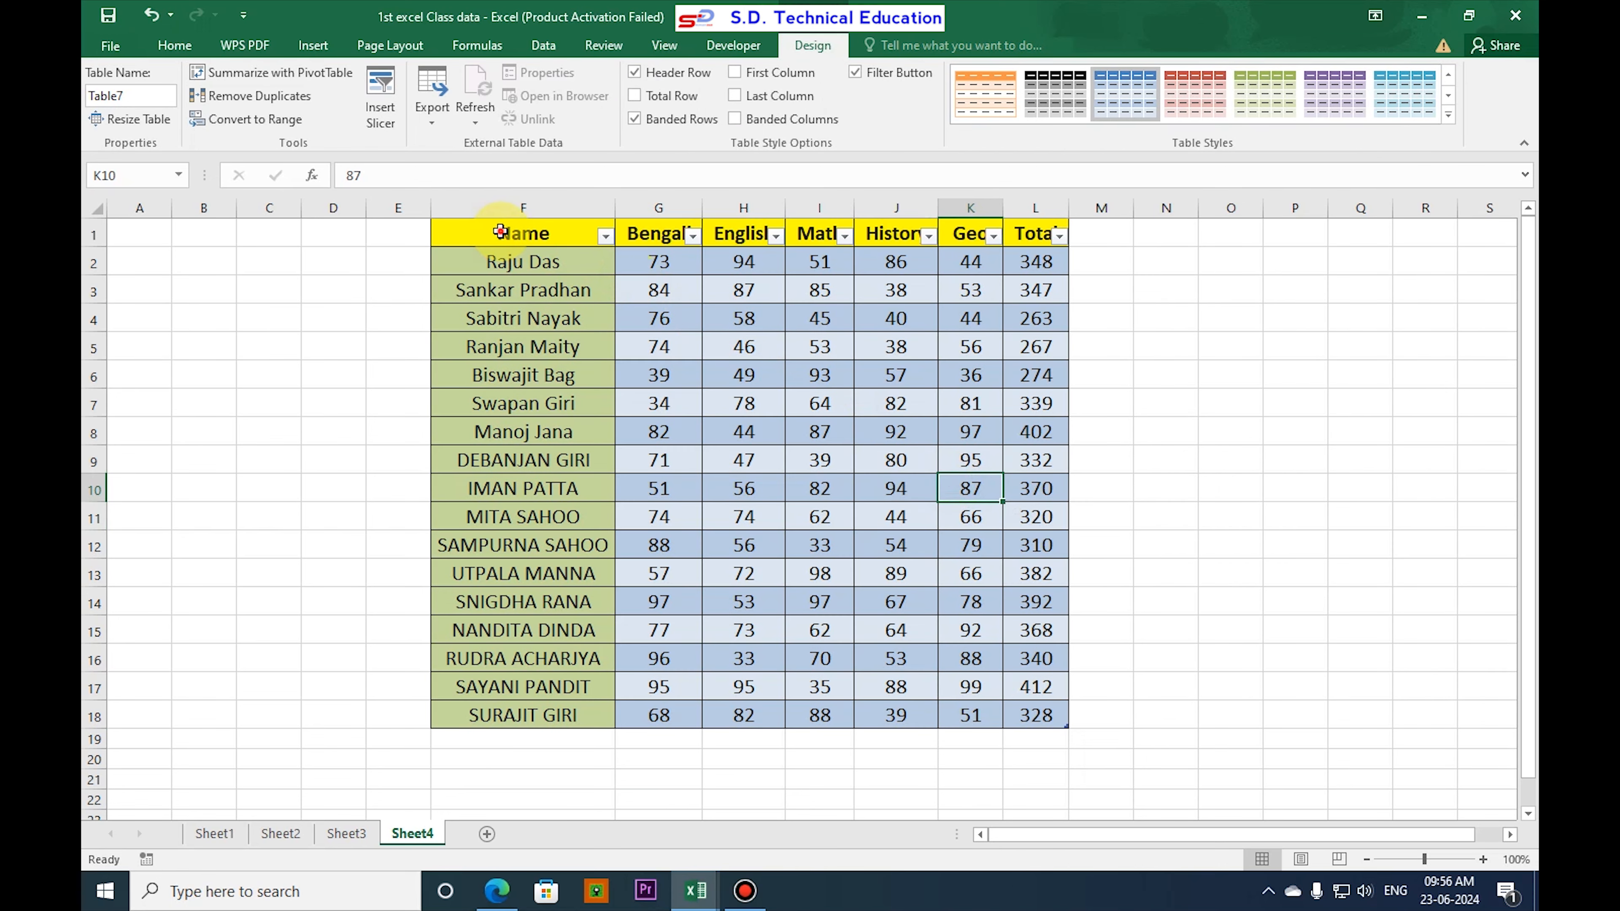
left_click(501, 231)
left_click(657, 234)
left_click(741, 233)
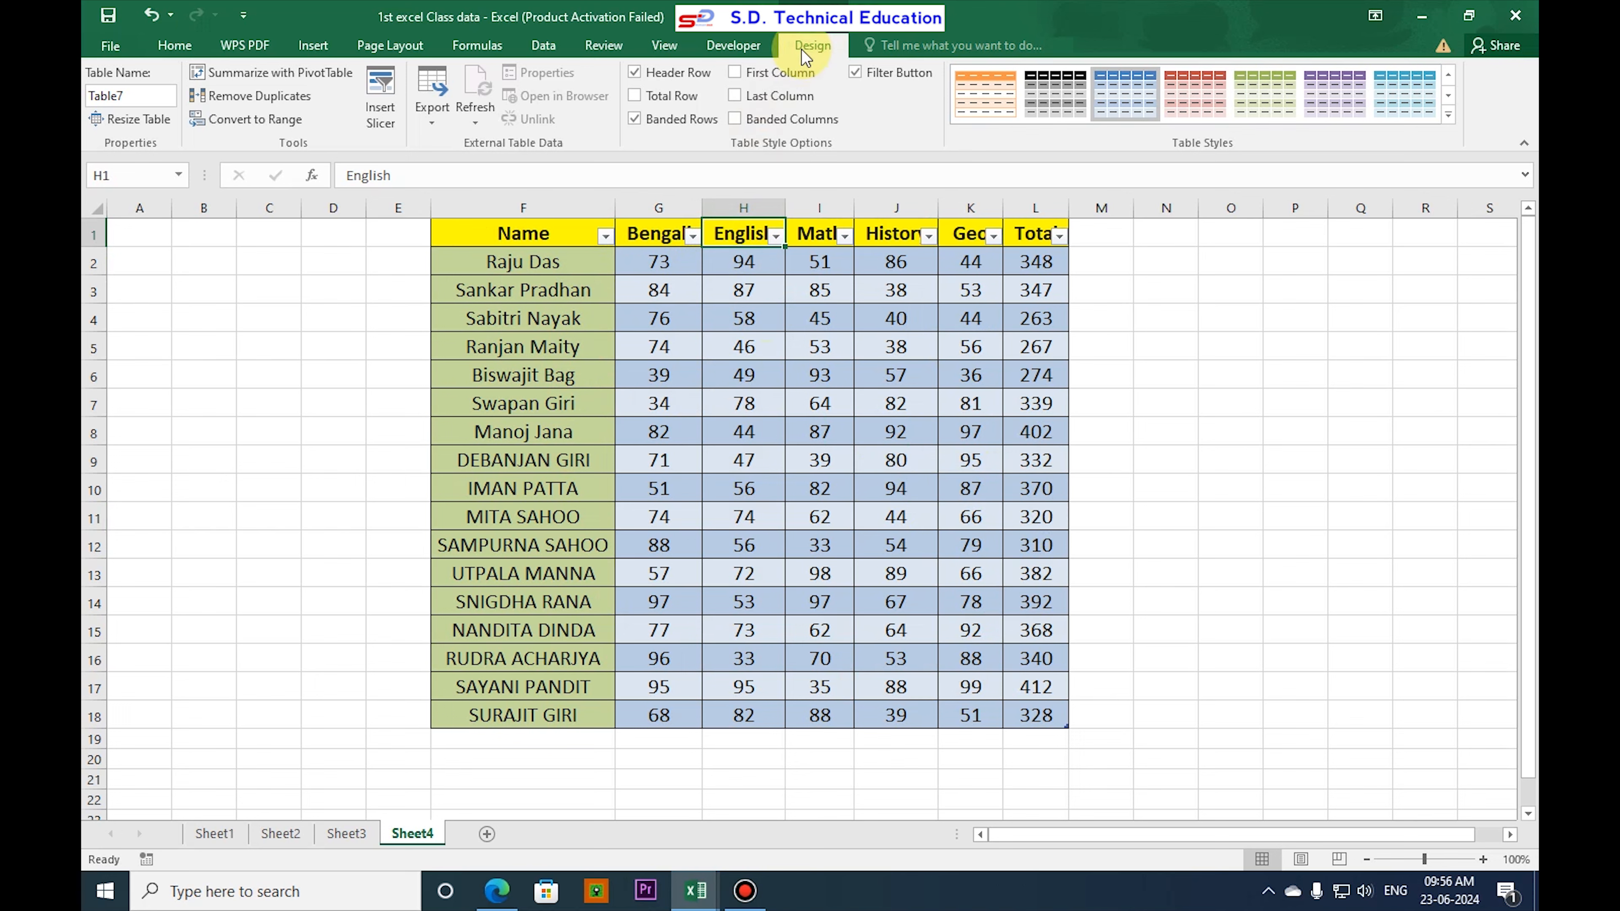
left_click(1148, 433)
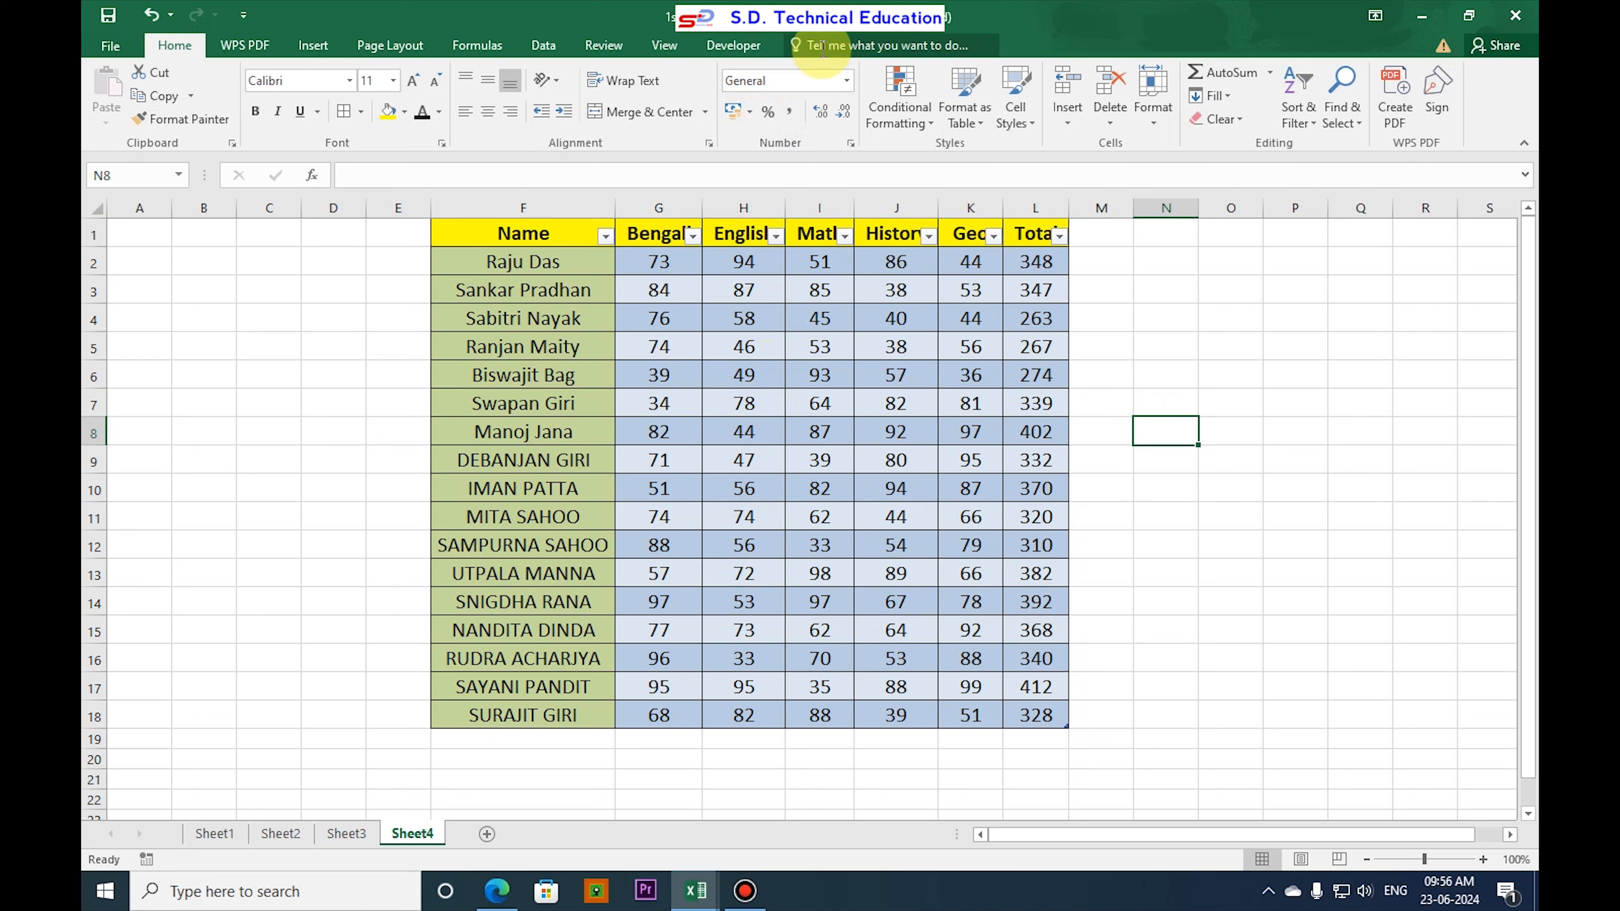
- Insert a slicer for the Name column of the Sheet4 marks table
left_click(805, 441)
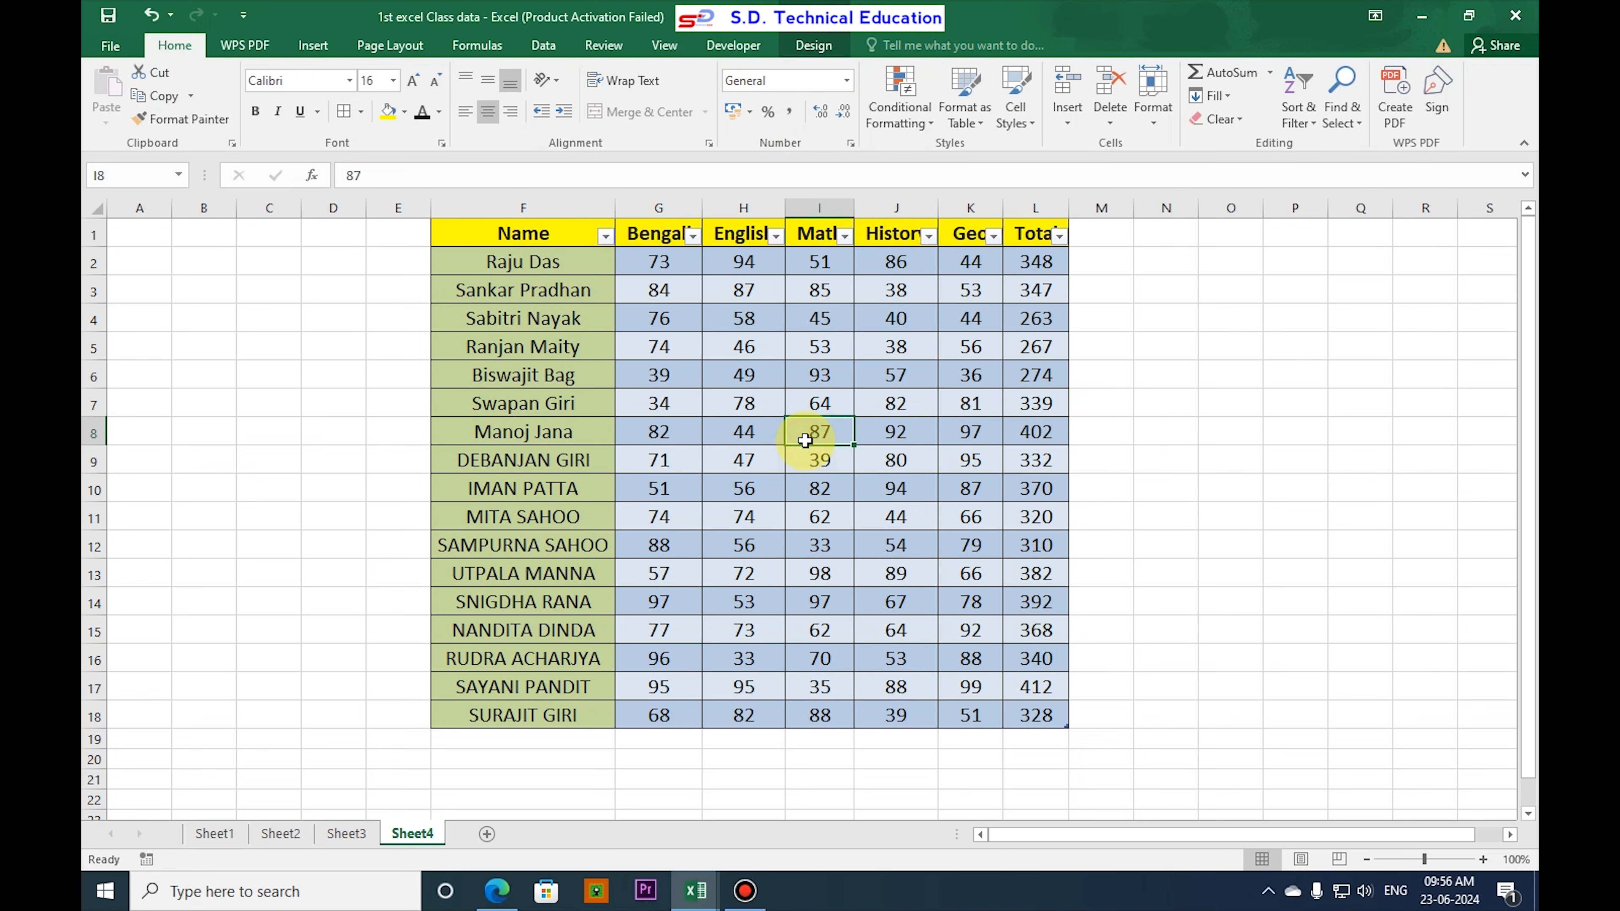
left_click(821, 49)
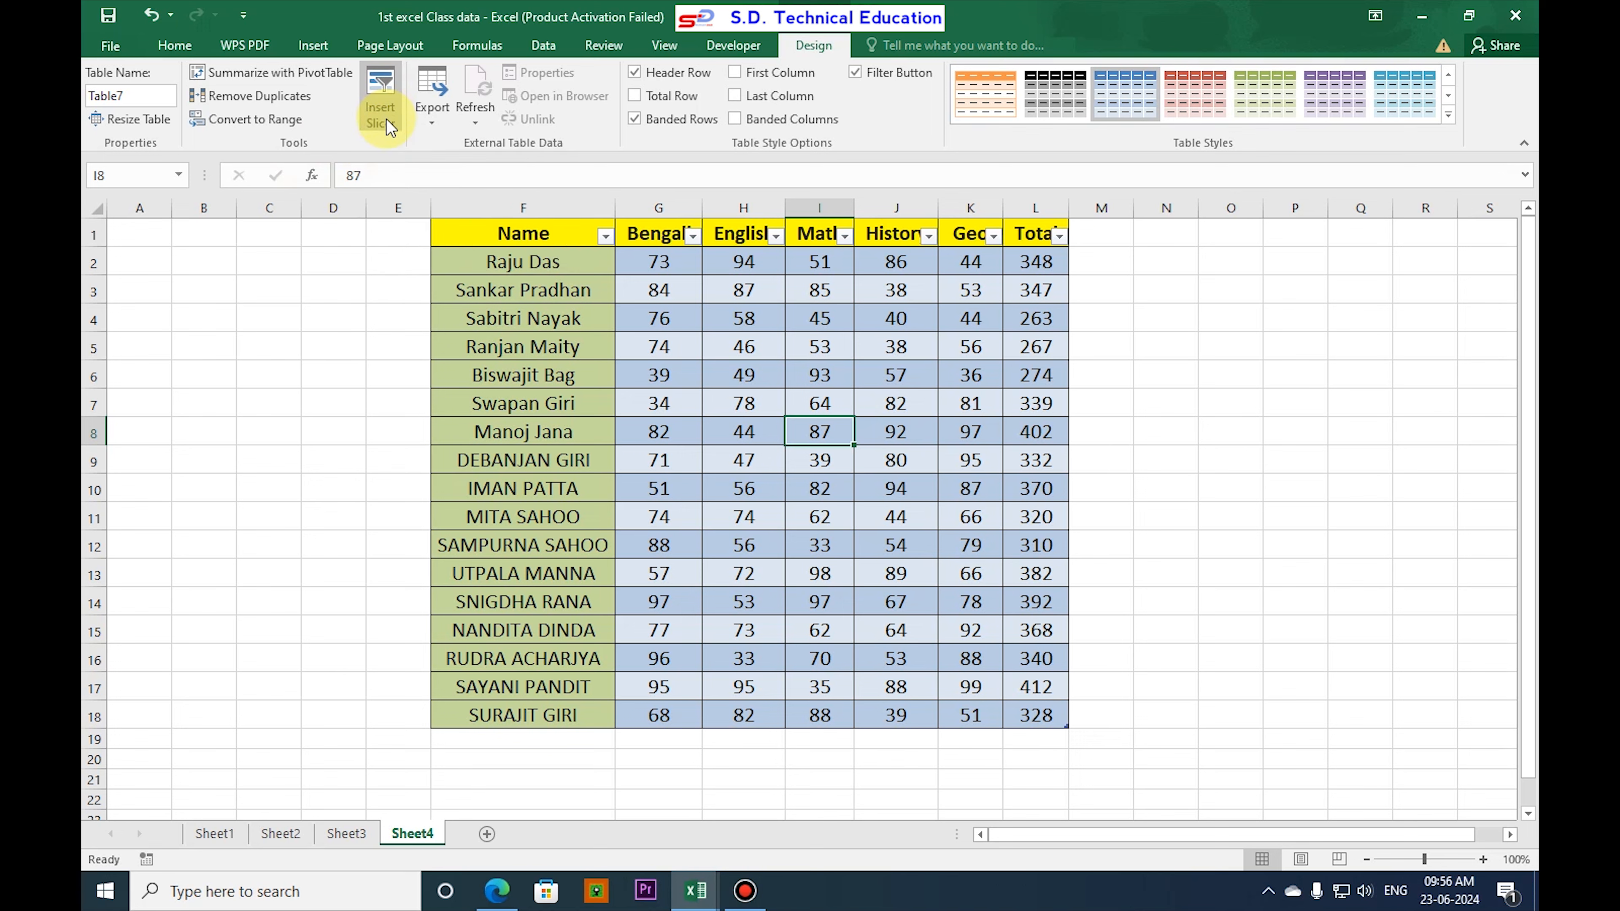
left_click(381, 121)
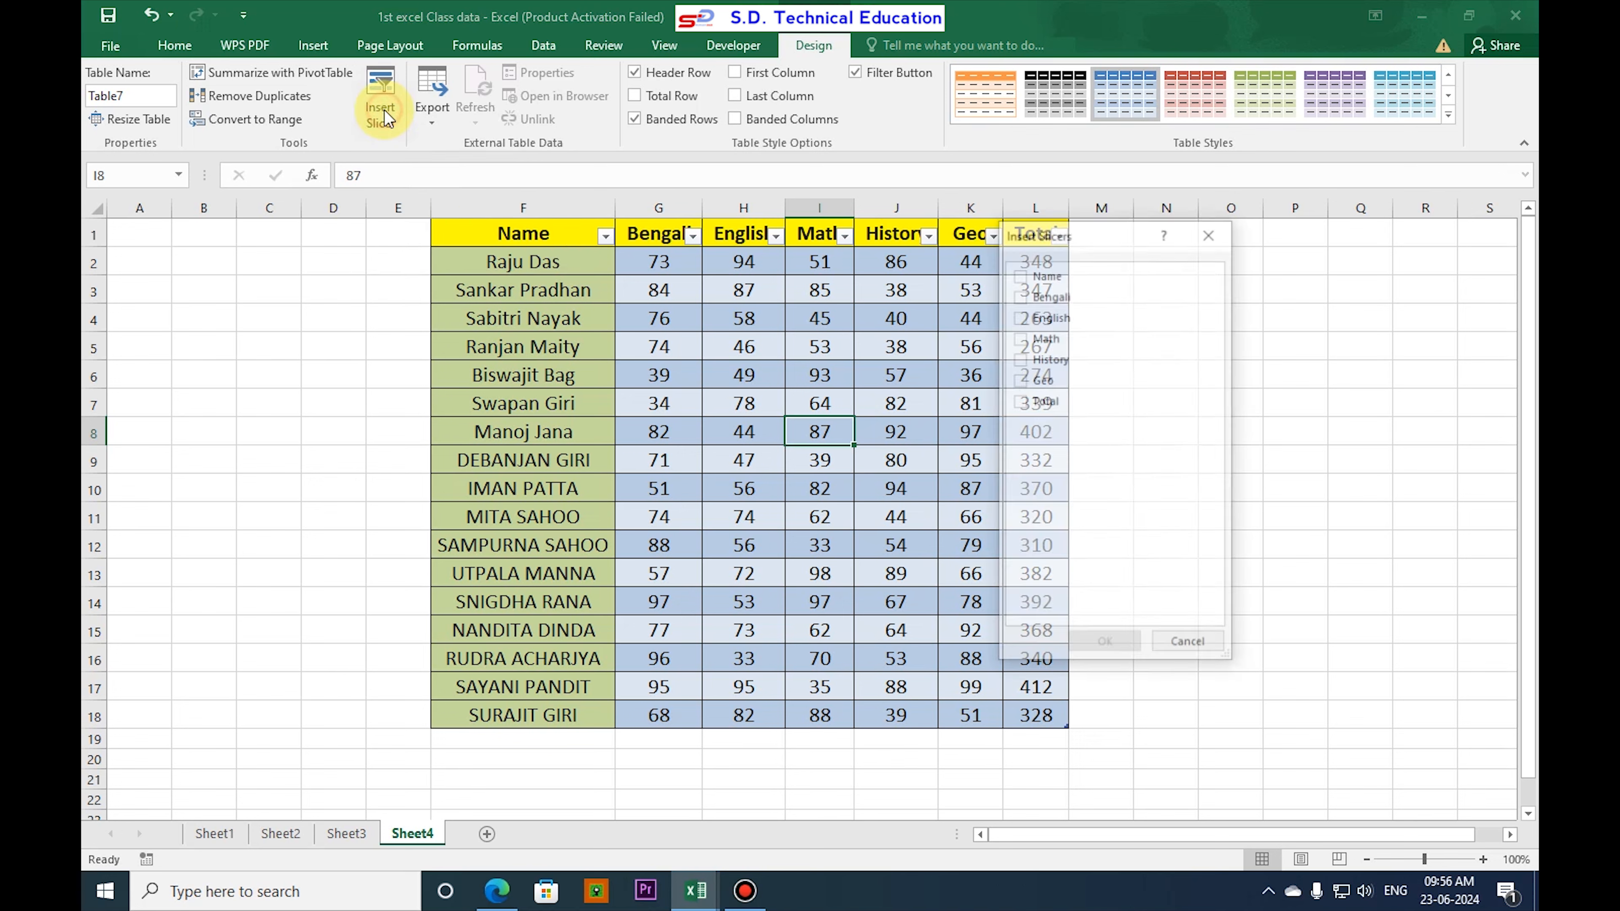
left_click_drag(1094, 224, 1155, 298)
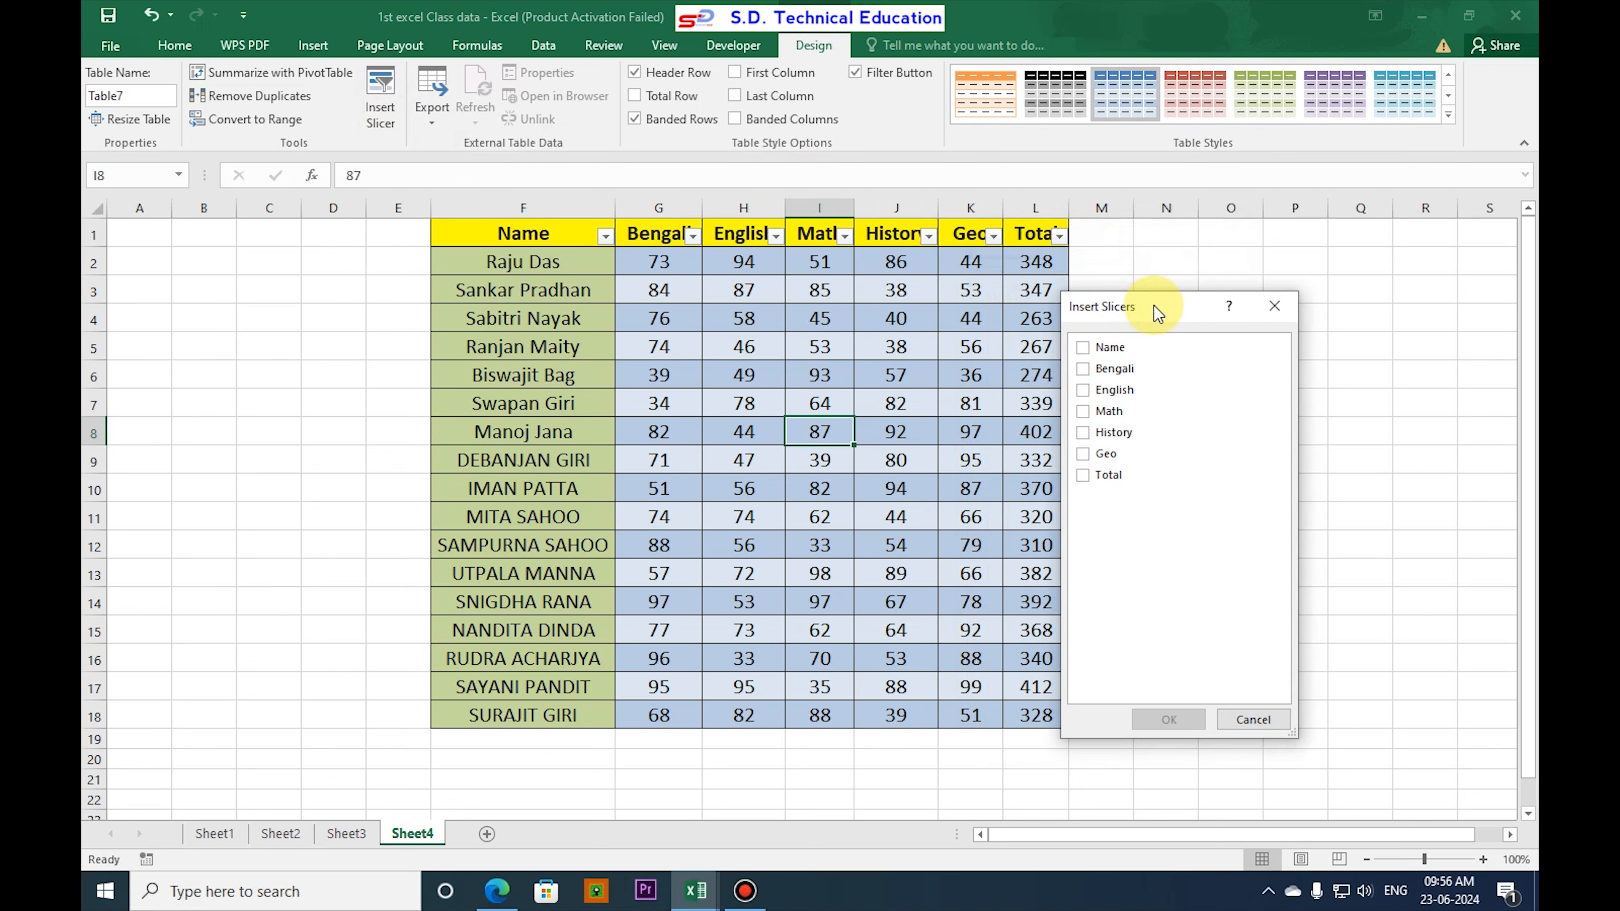
mouse_move(1157, 308)
left_mouse_down()
mouse_move(1162, 274)
mouse_move(1176, 296)
left_mouse_up()
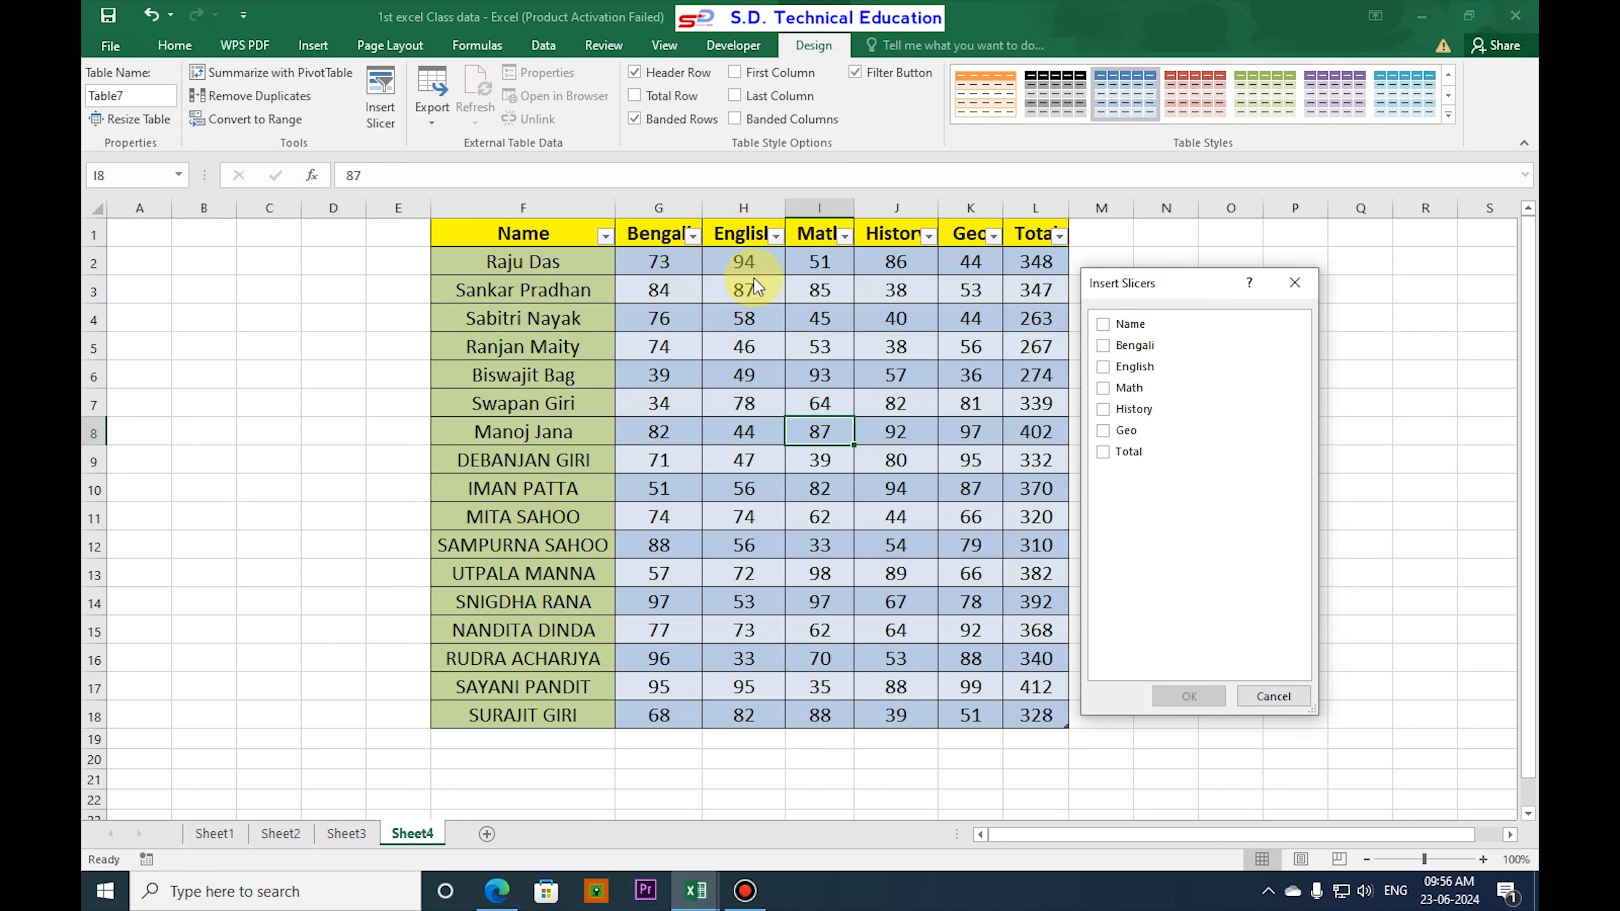
left_click(1103, 327)
left_click(1187, 695)
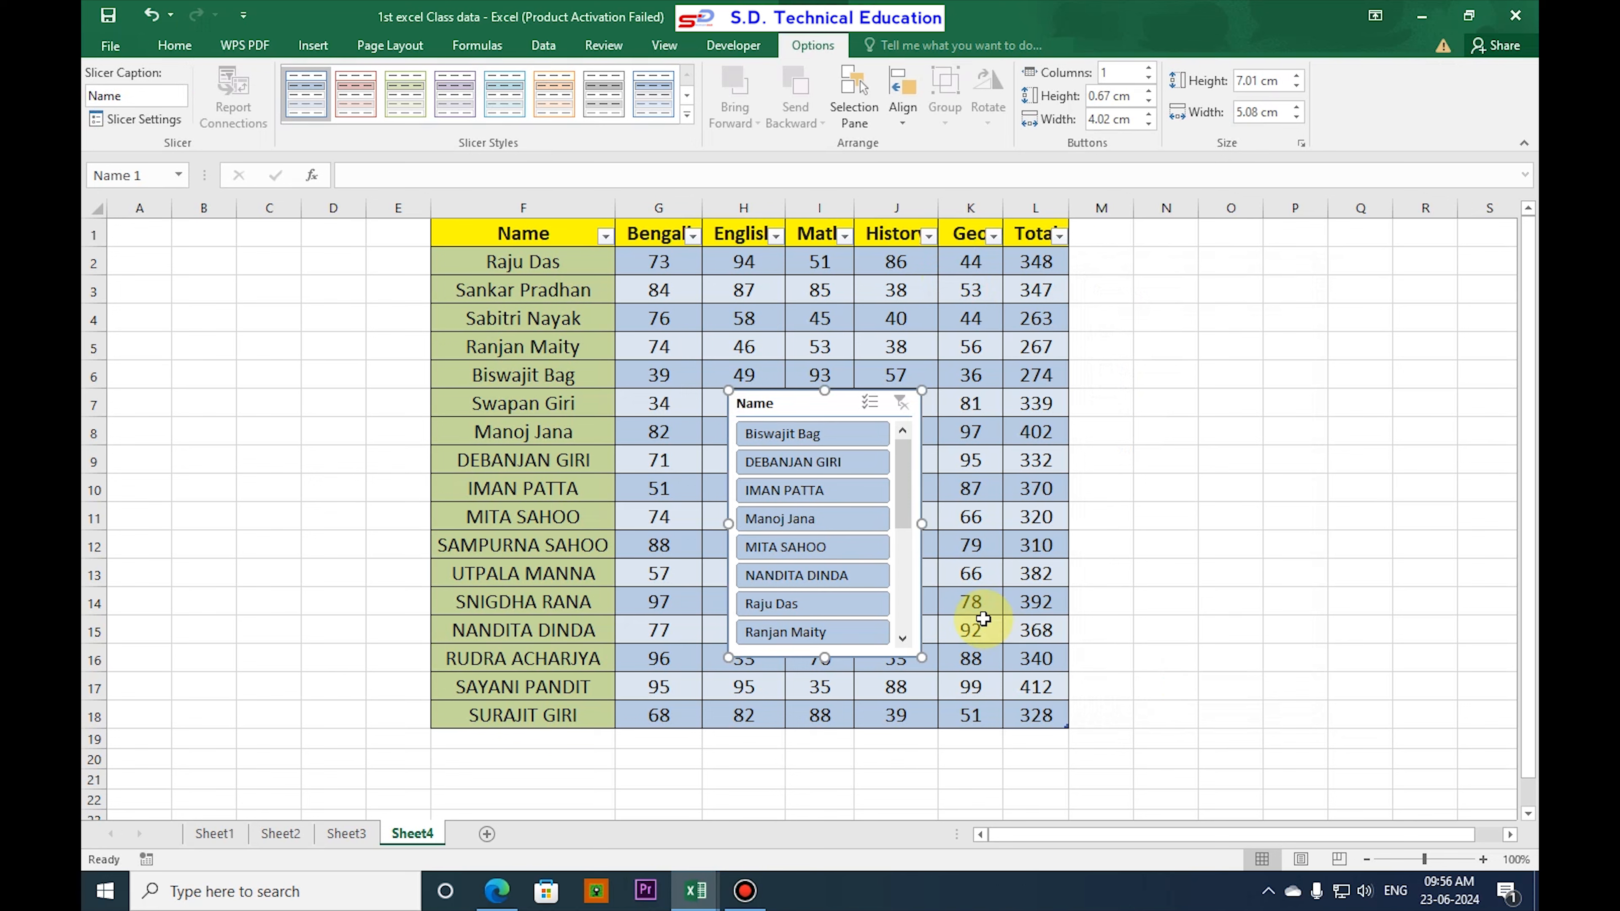
- Widen the Name slicer on Sheet4 to about 15.7 cm and arrange its buttons in 4 columns
left_click_drag(922, 527, 1328, 524)
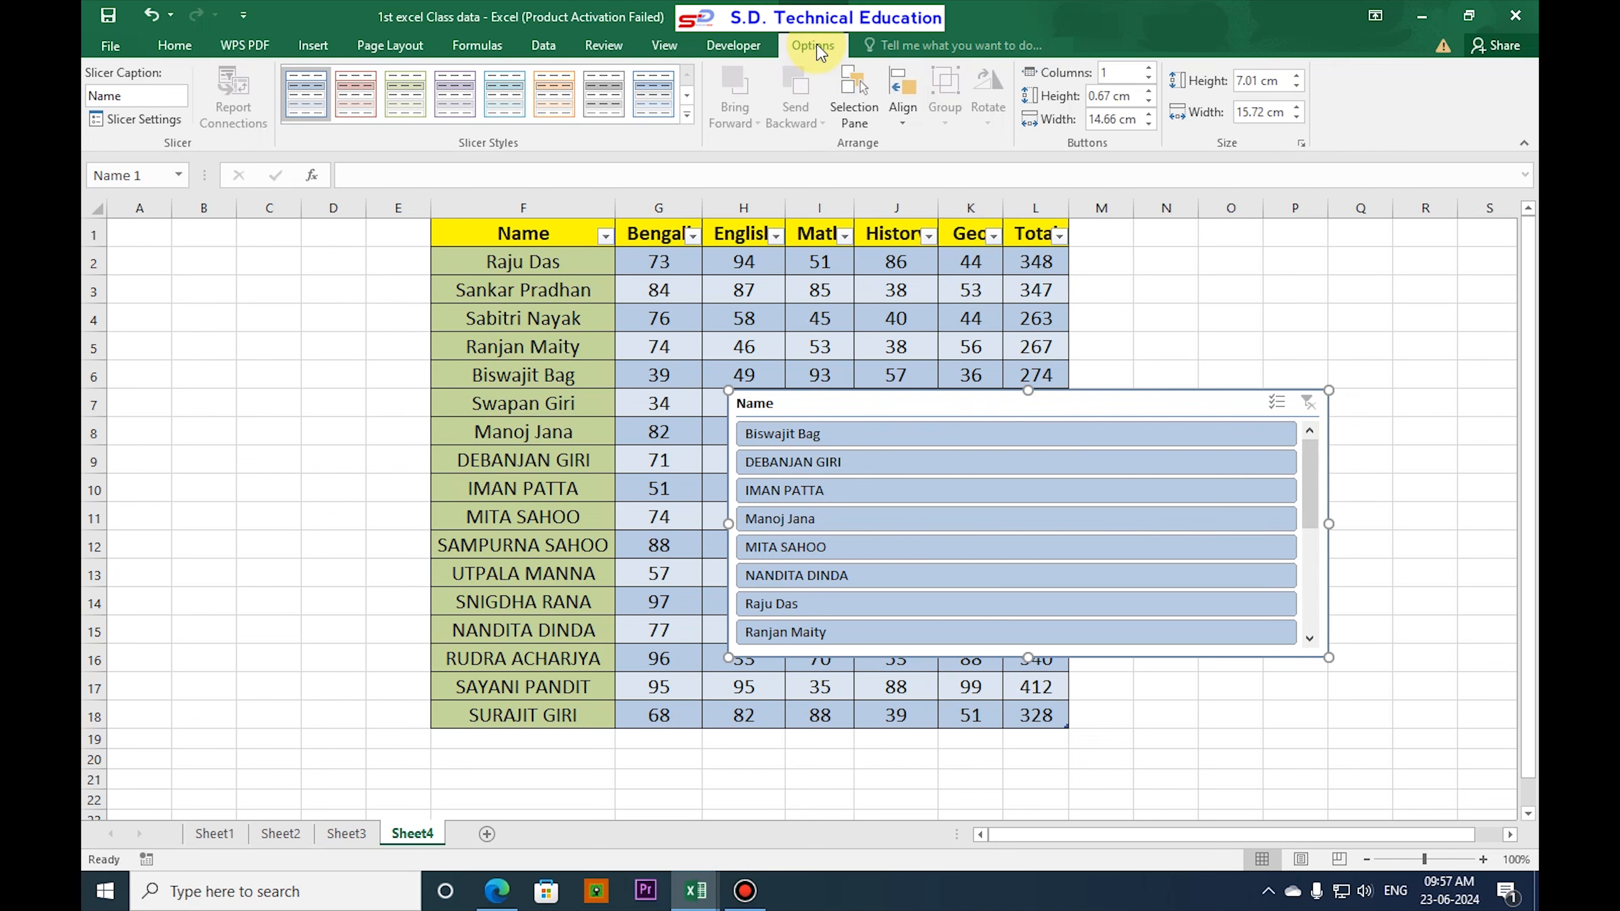
left_click(1174, 316)
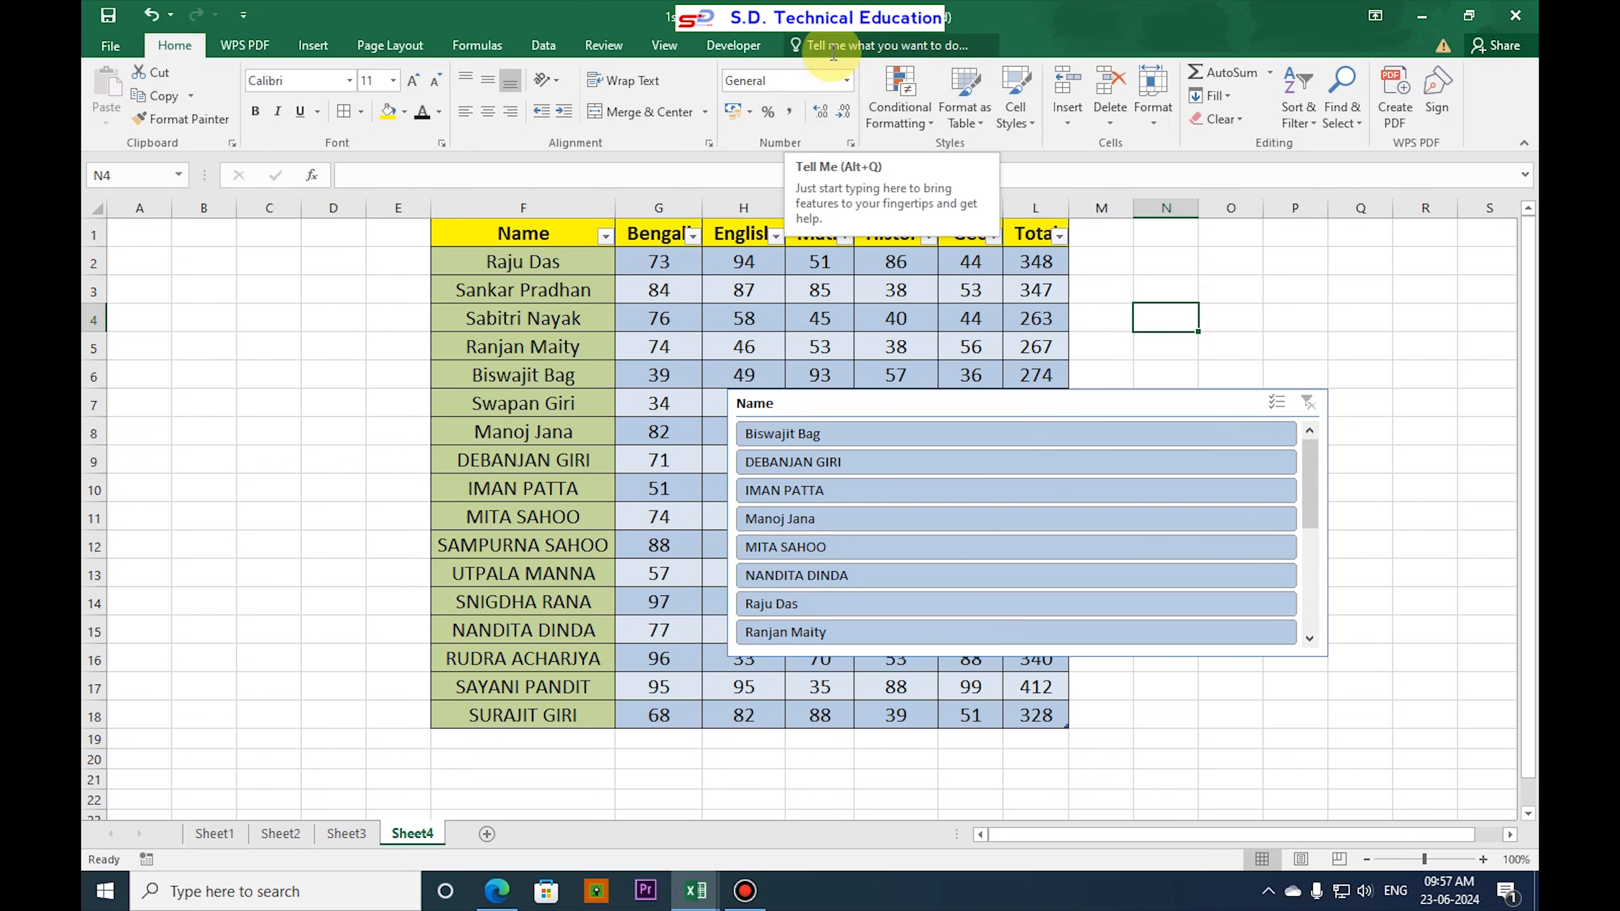
left_click(904, 404)
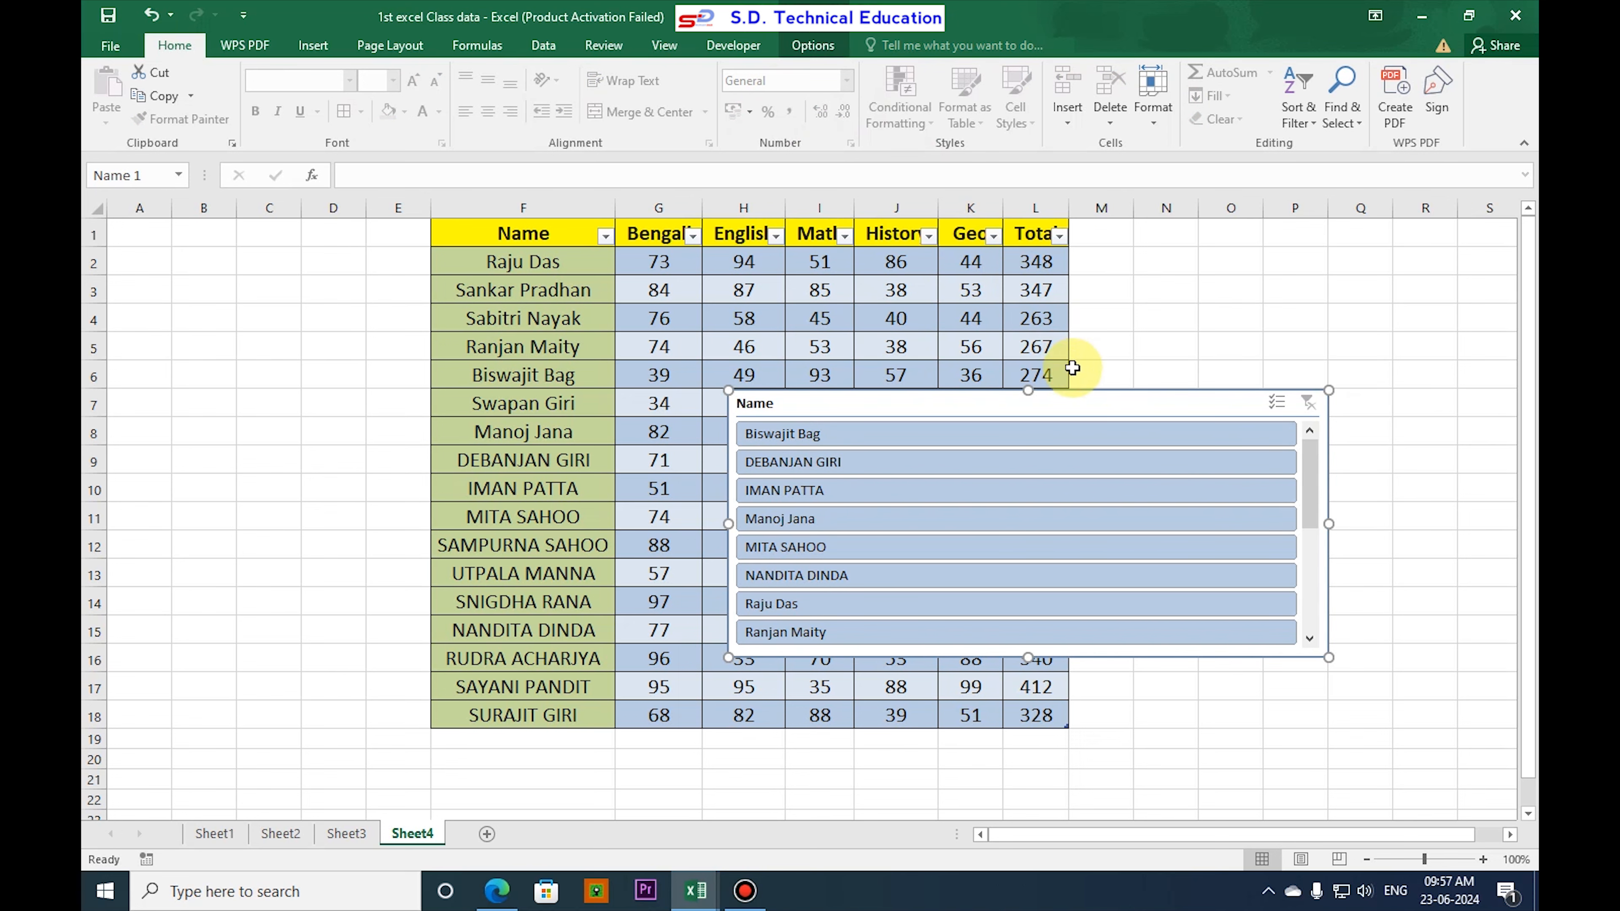
left_click_drag(1084, 396, 1193, 398)
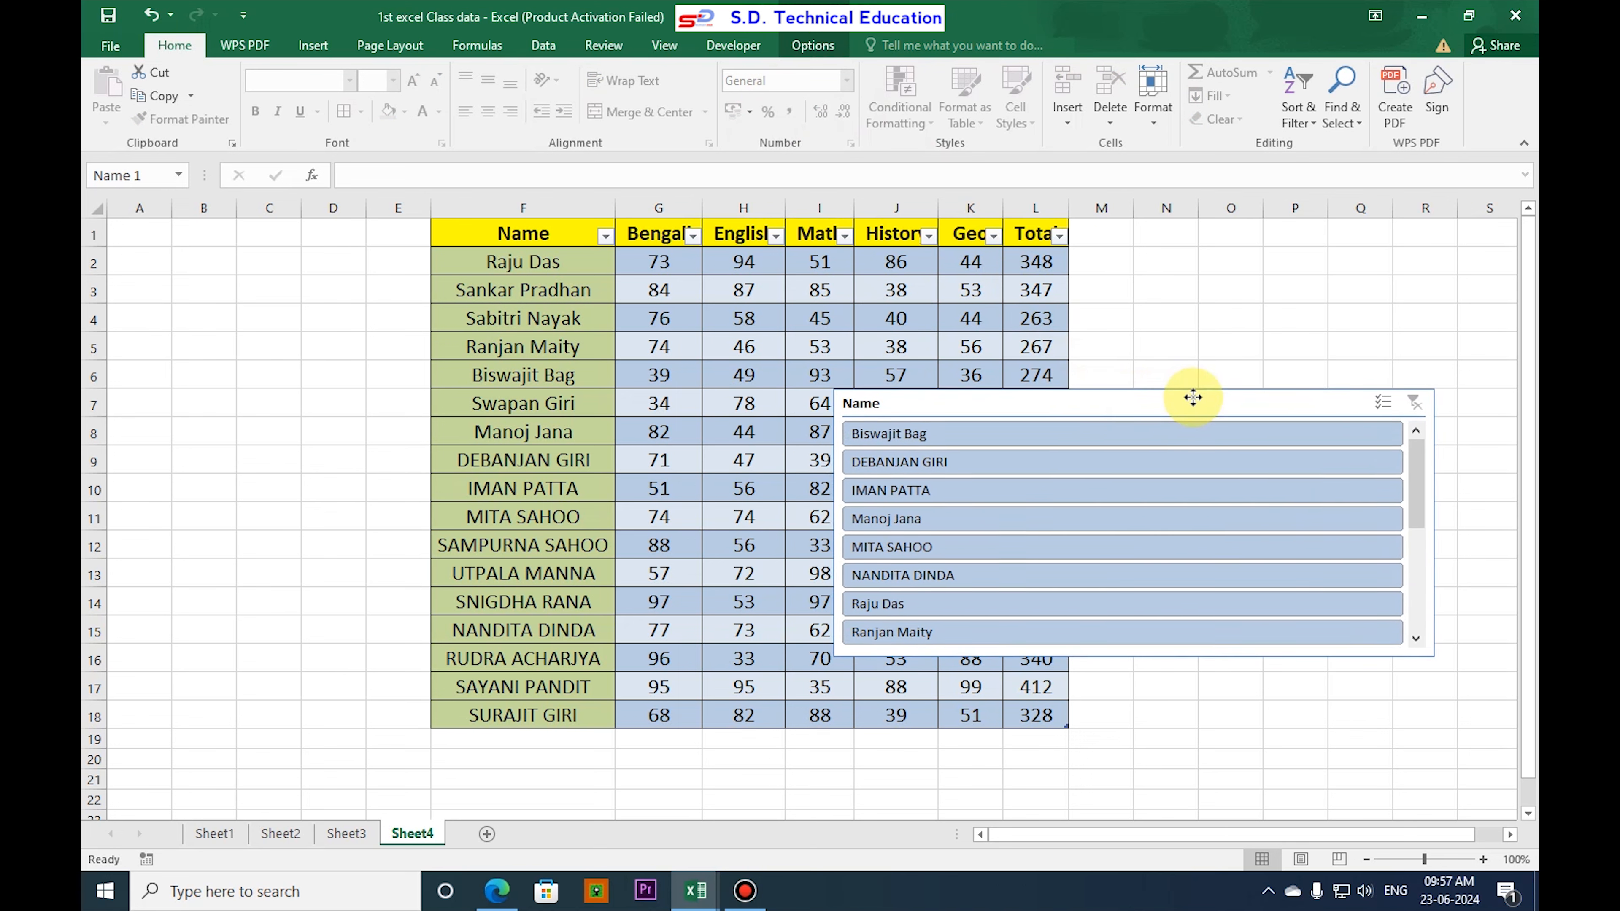
left_click(805, 50)
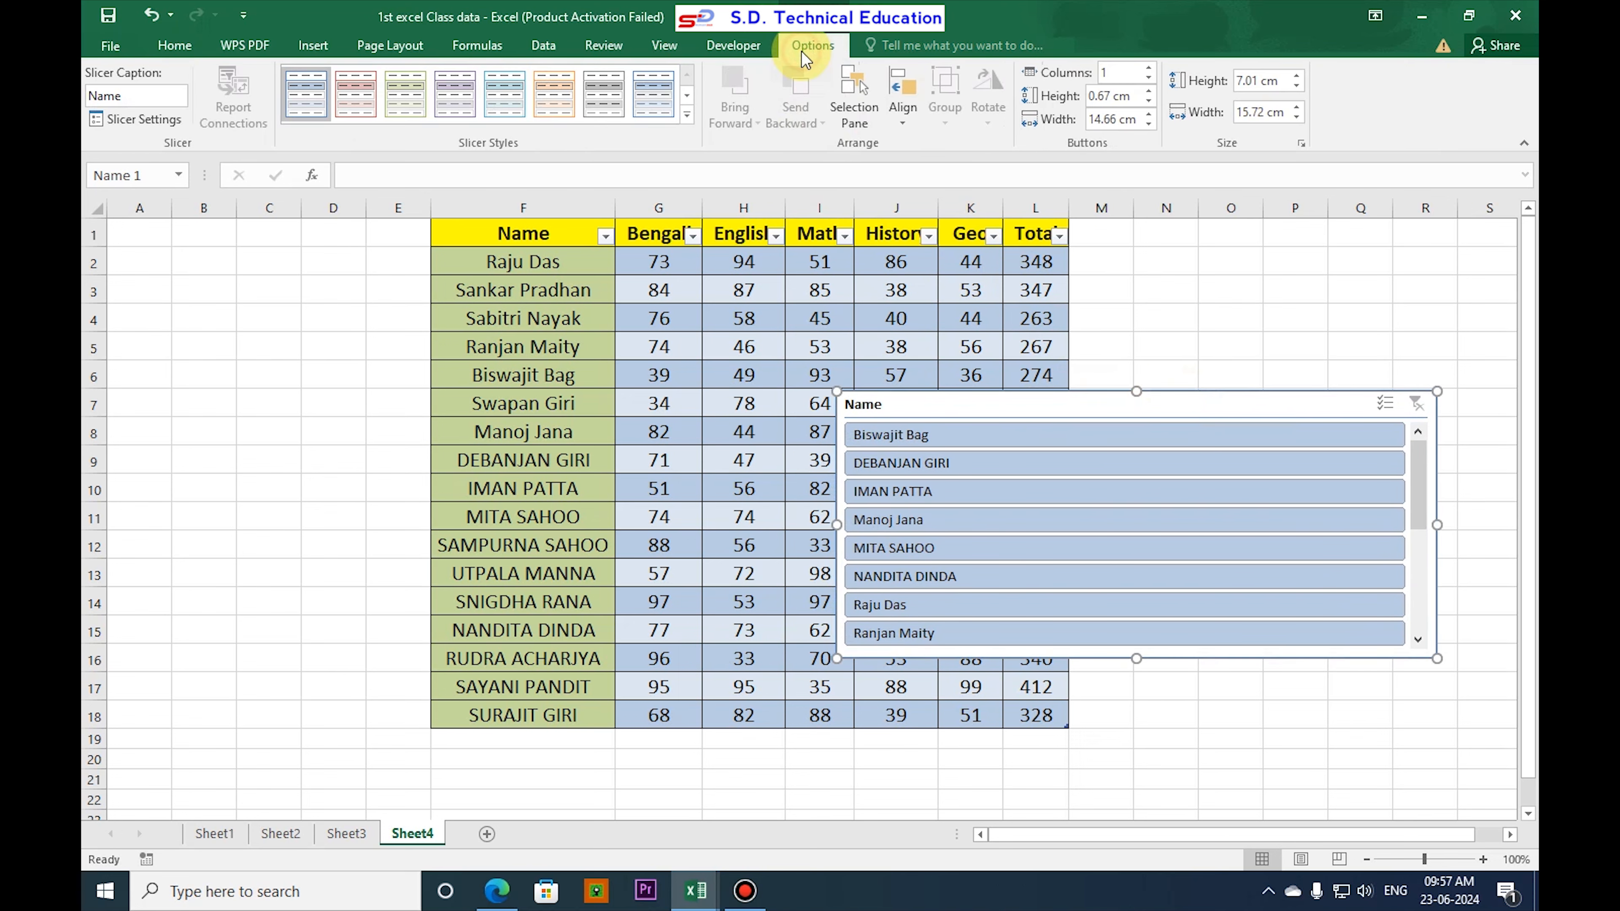
left_click(1148, 68)
left_click(1147, 68)
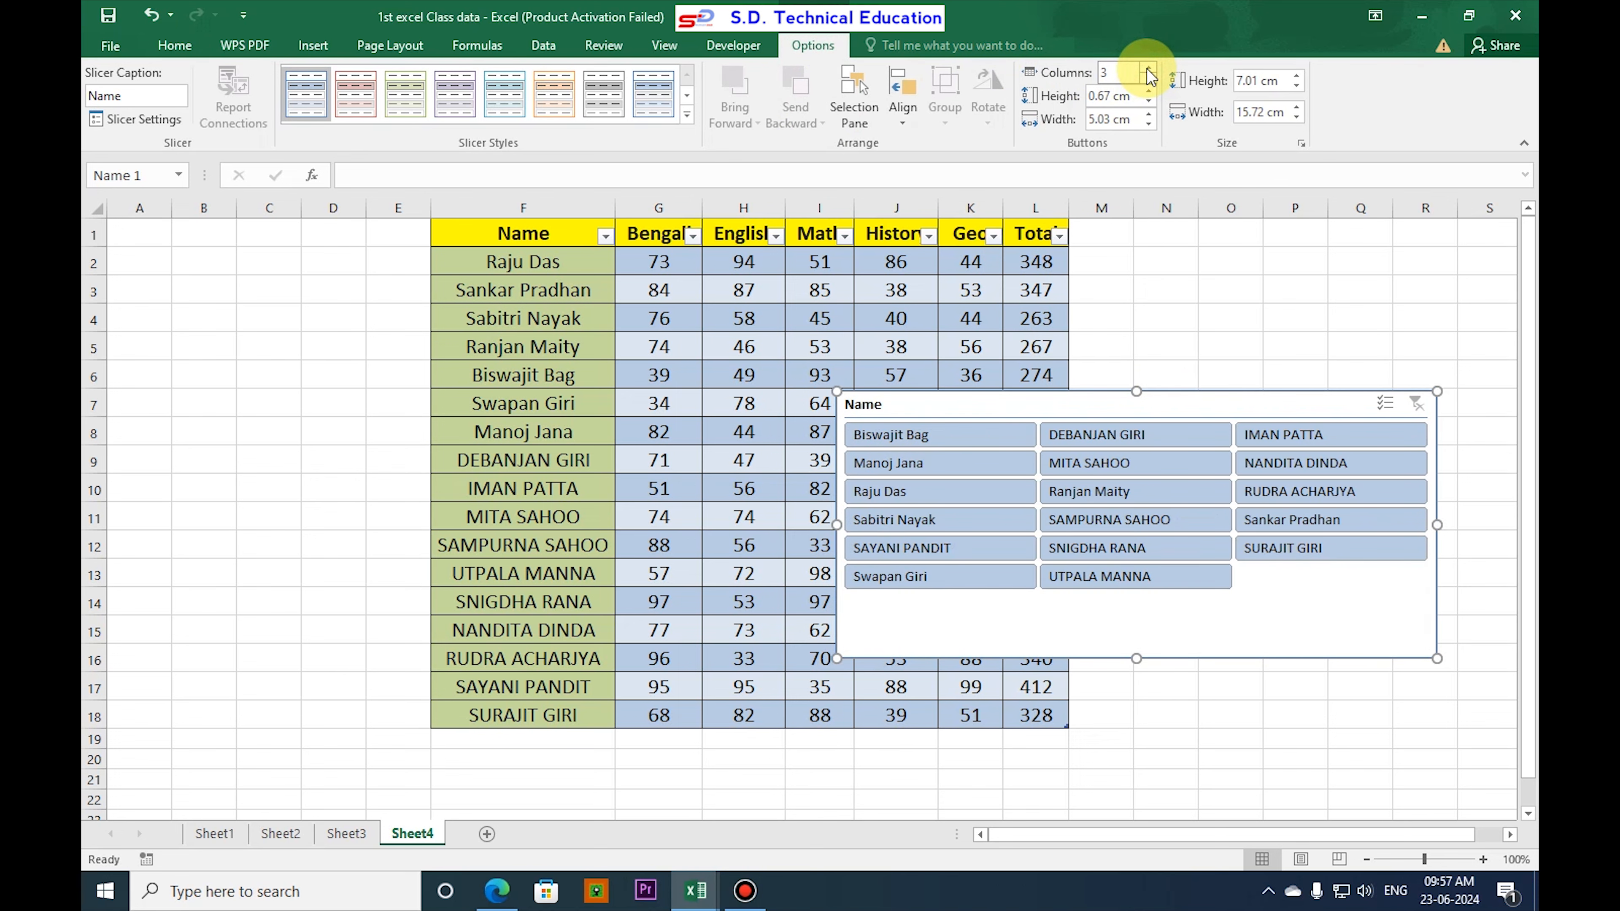
left_click(1148, 68)
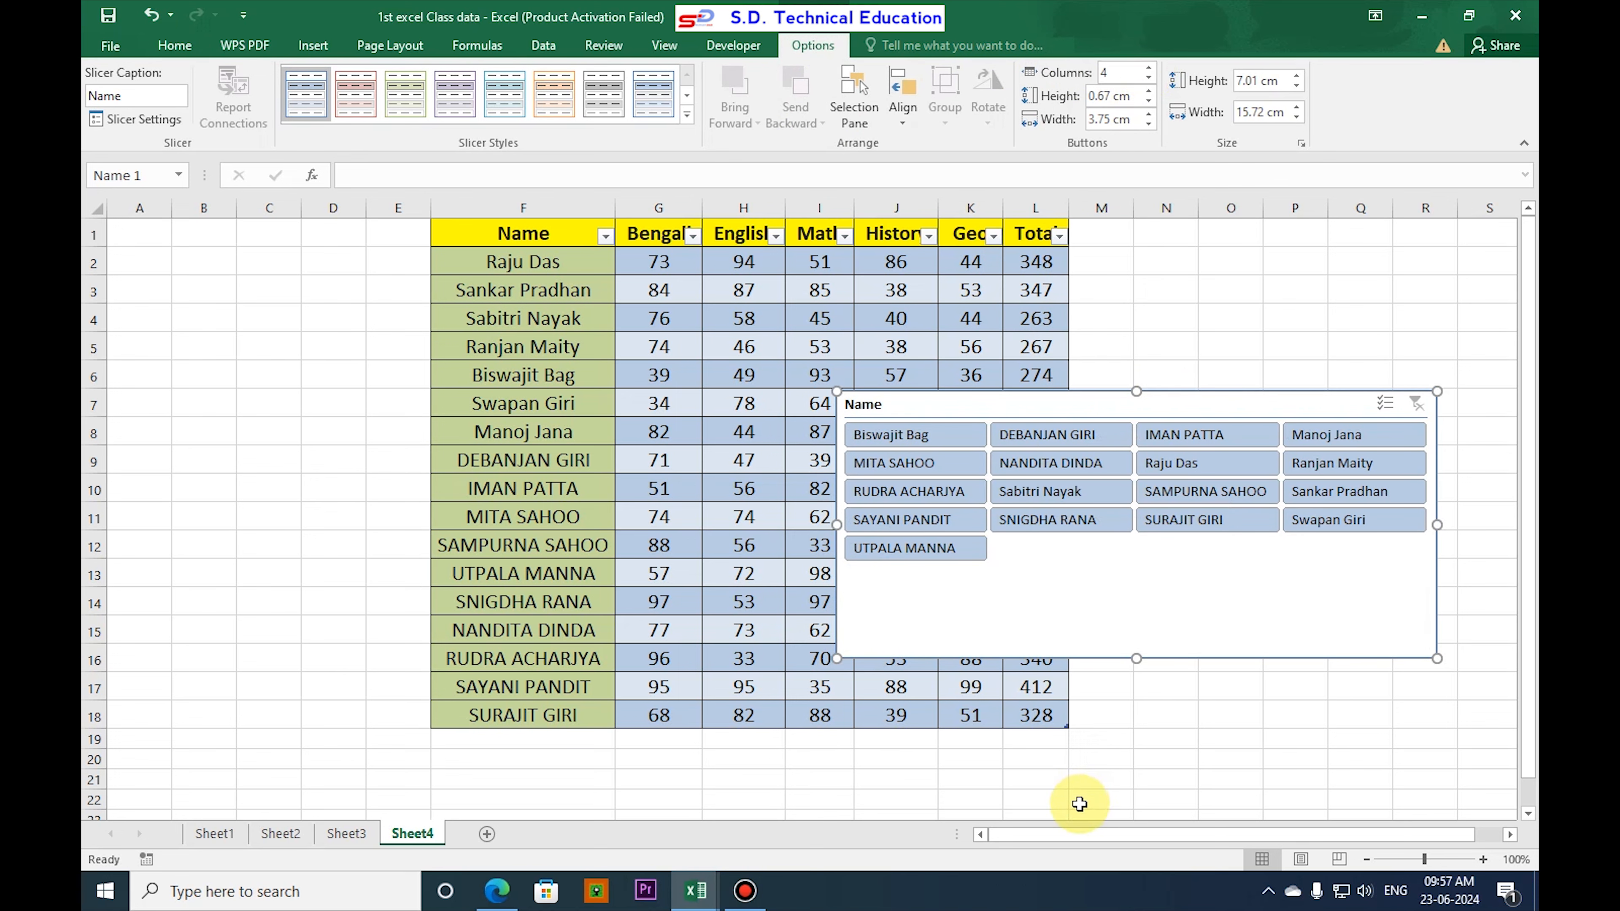
- Shorten the Name slicer to about 6.35 cm, size its buttons 0.9 cm high by 3.7 cm wide, and place it lower on the sheet
left_click_drag(1136, 657, 1133, 633)
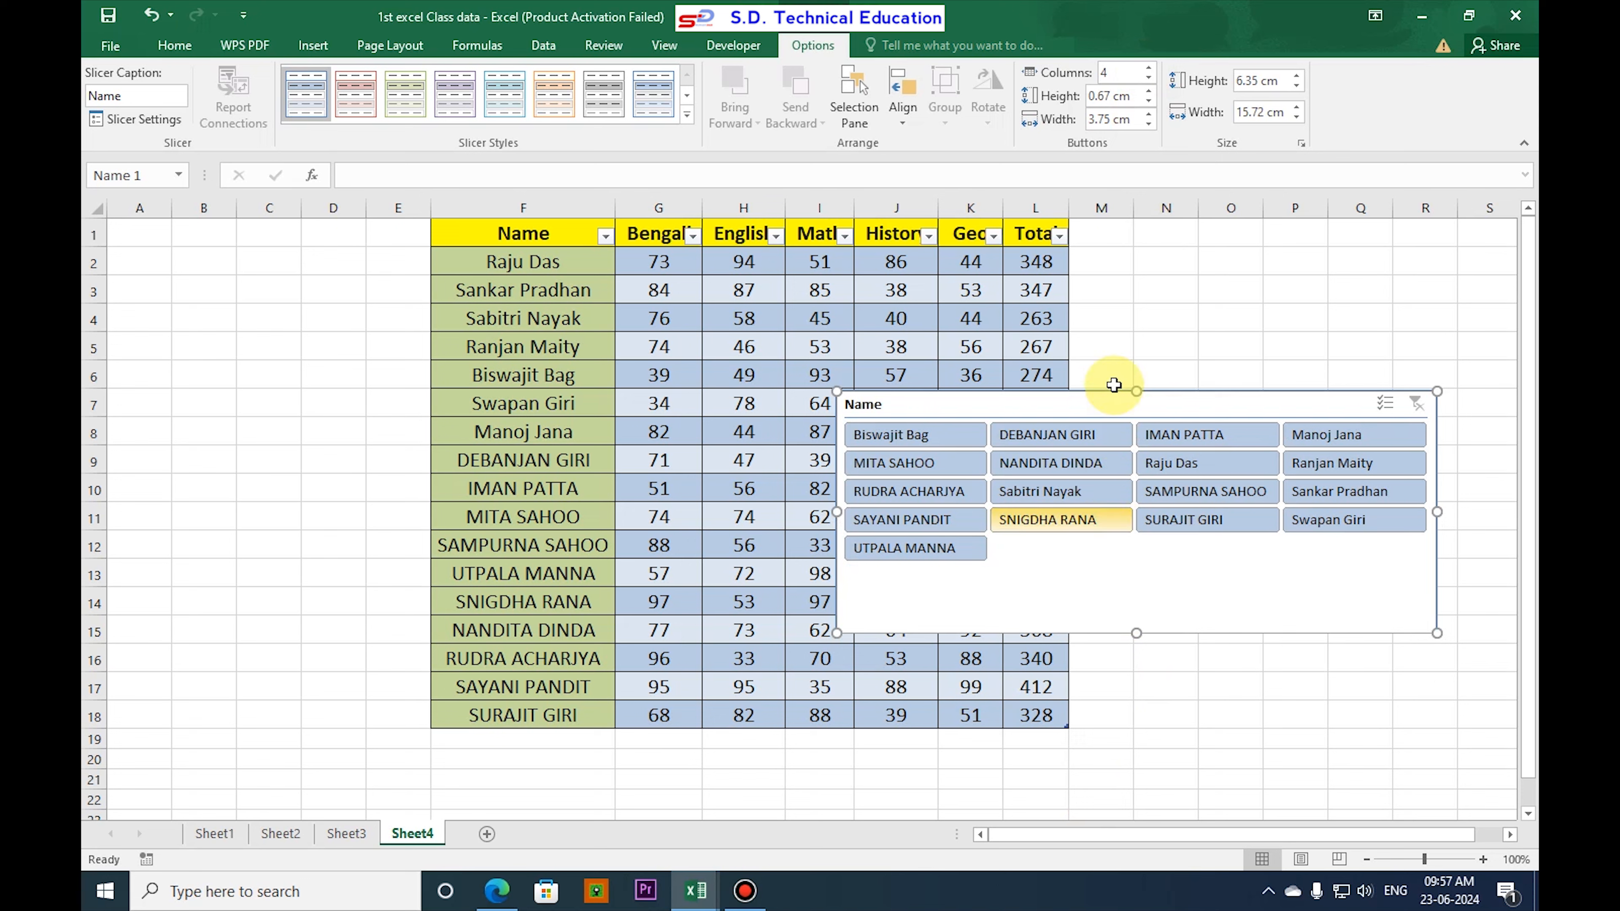
left_click(1149, 90)
left_click(1149, 125)
left_click(1149, 115)
left_click_drag(1213, 396, 1218, 475)
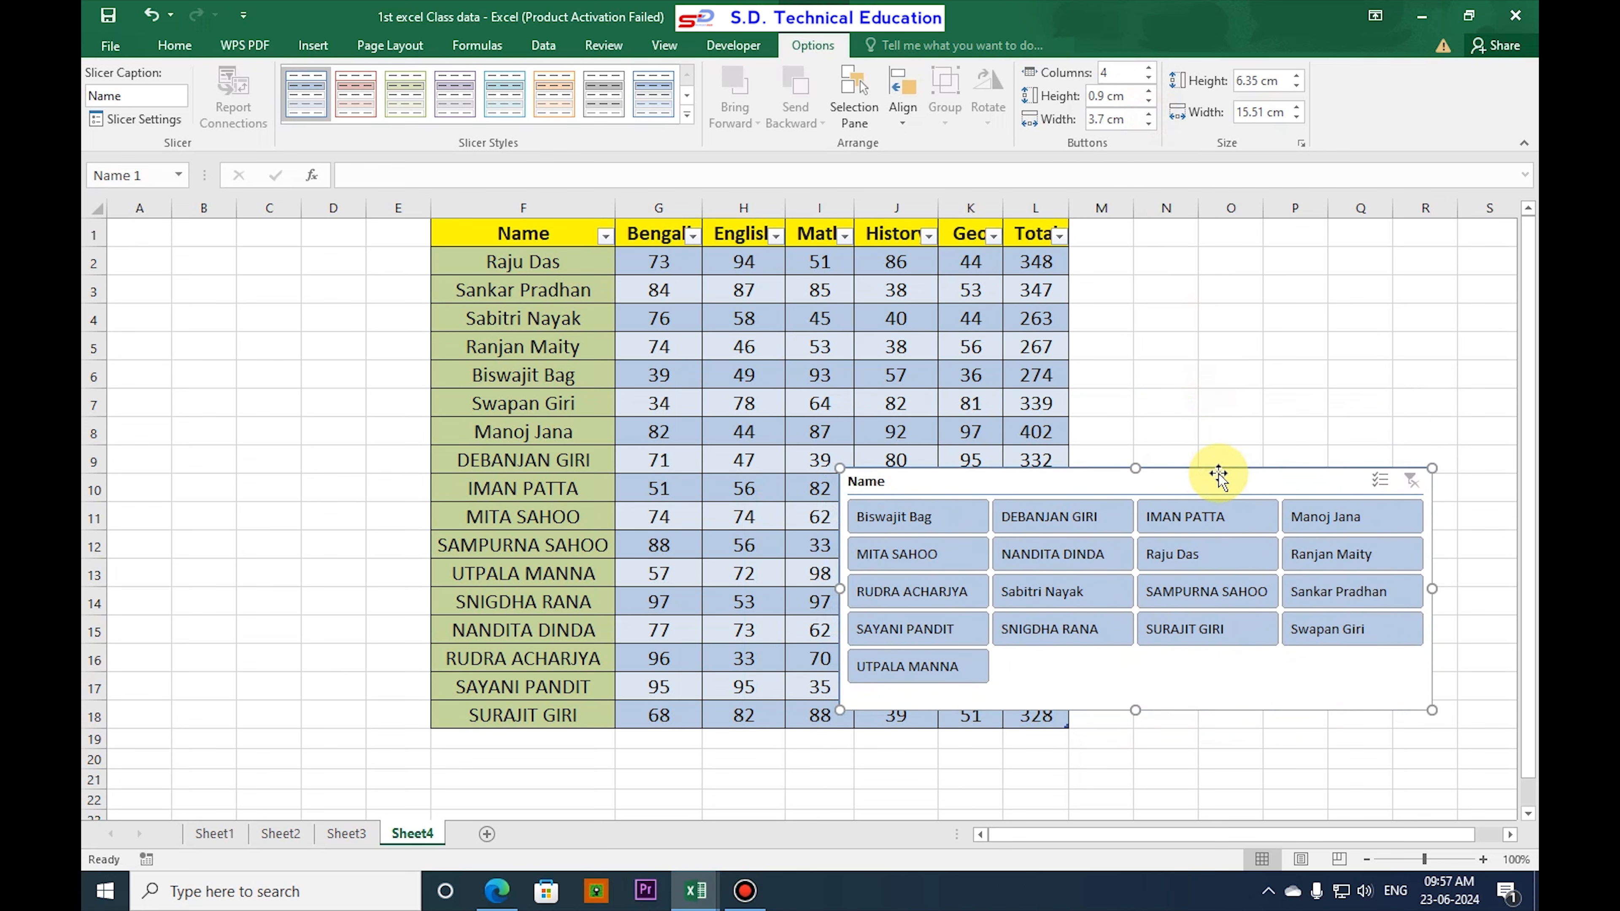
- Filter the marks table by three students one after another and move the slicer to about row 32, leaving space under the table
left_click(924, 515)
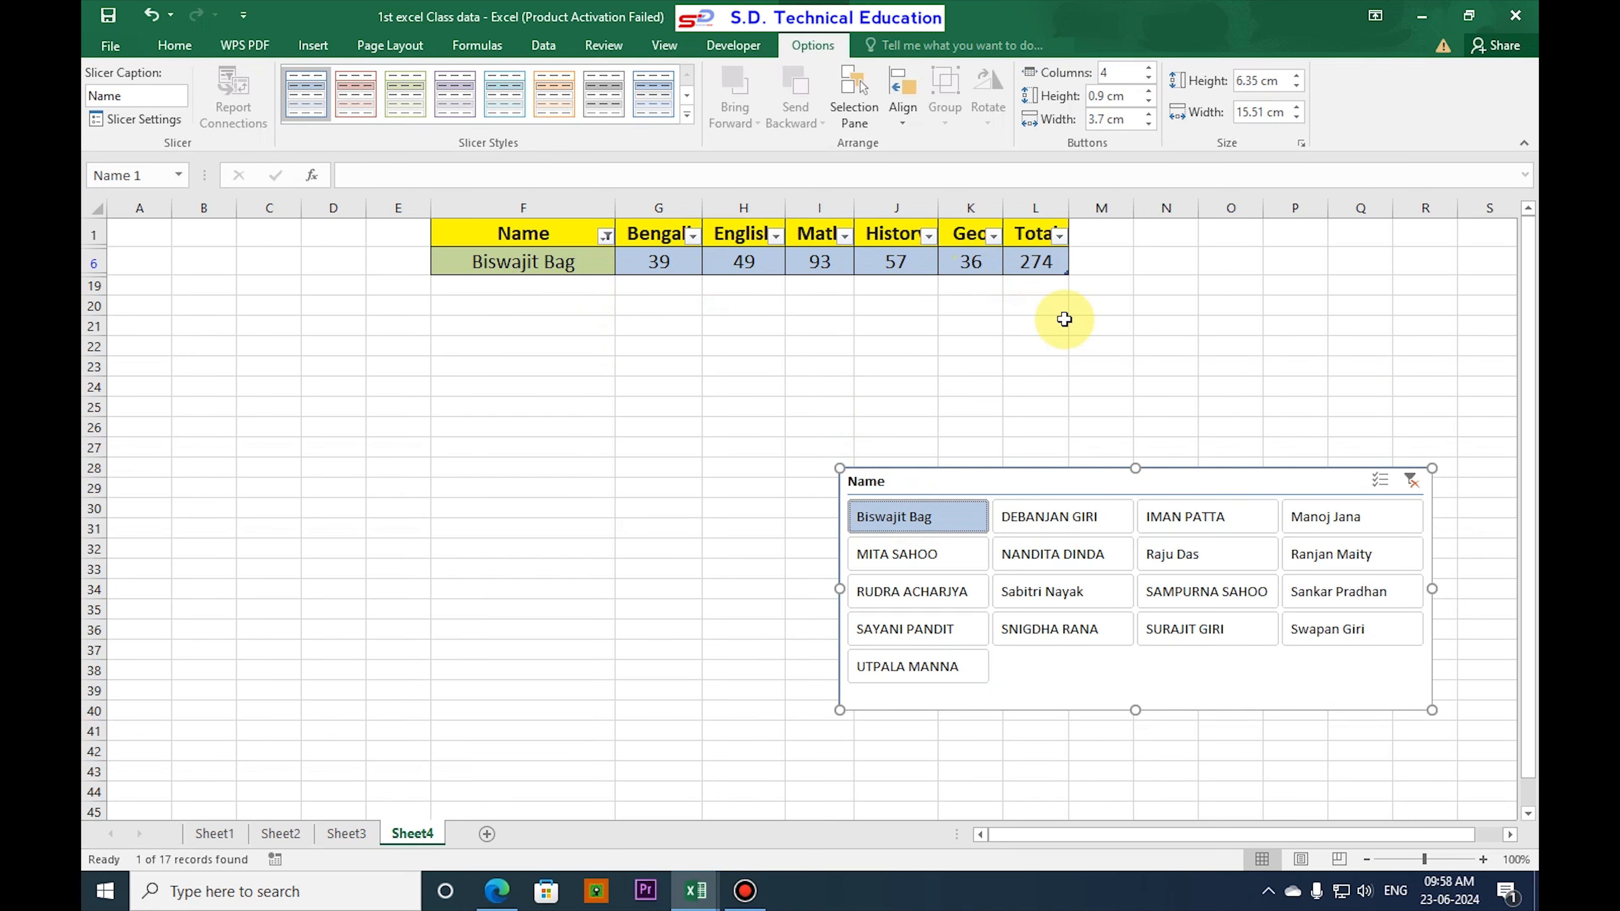
left_click_drag(1088, 472, 916, 409)
left_click(890, 453)
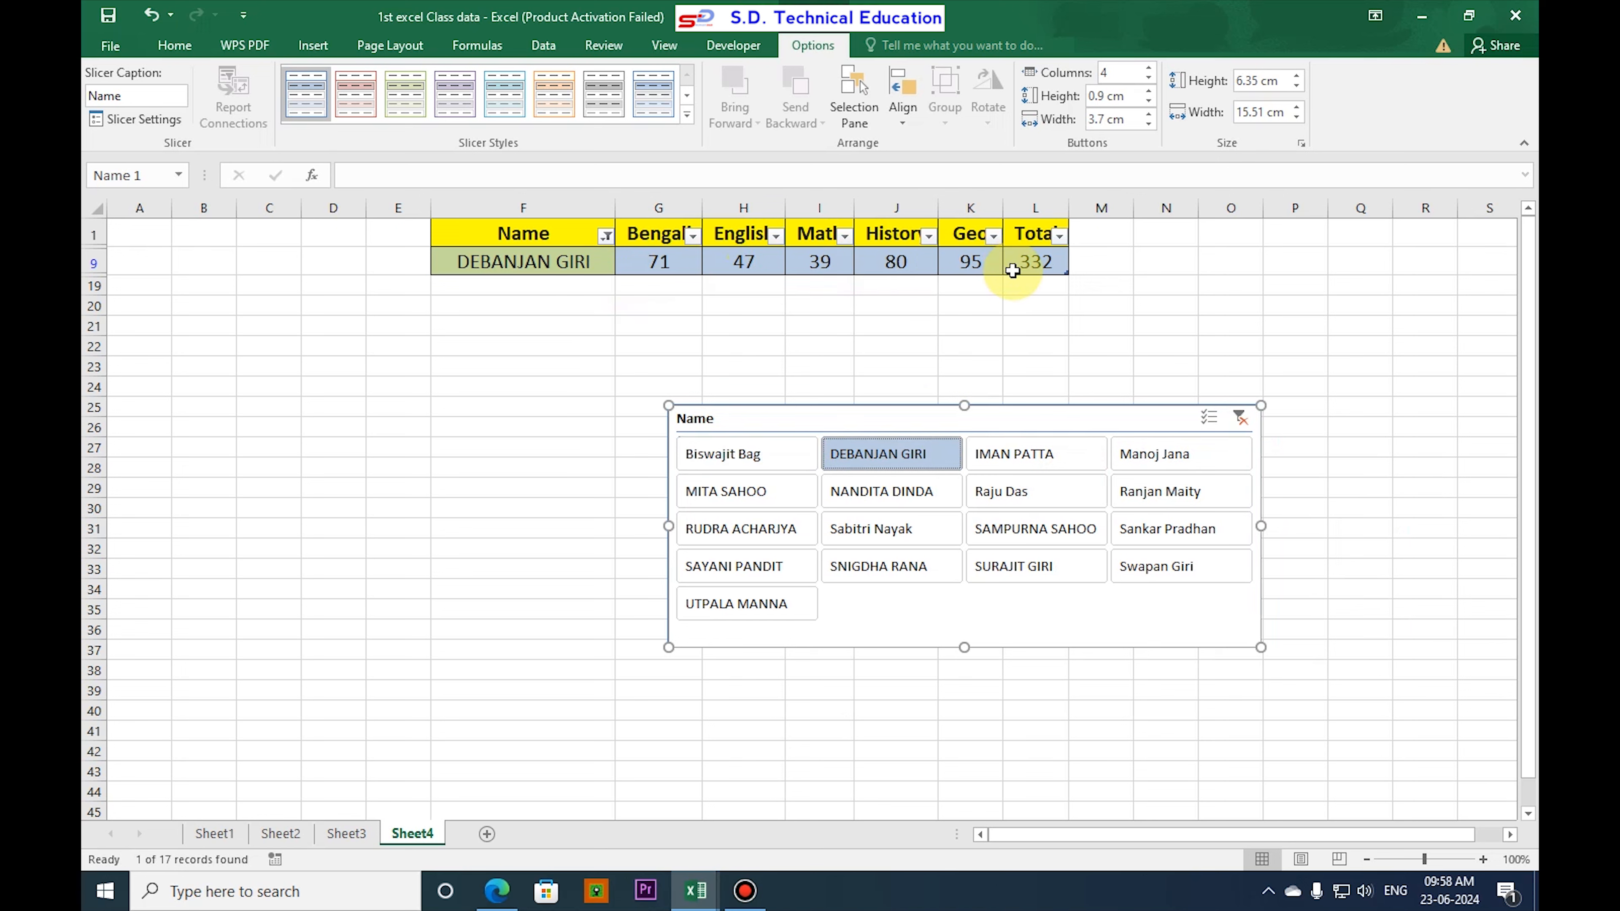
left_click(1036, 461)
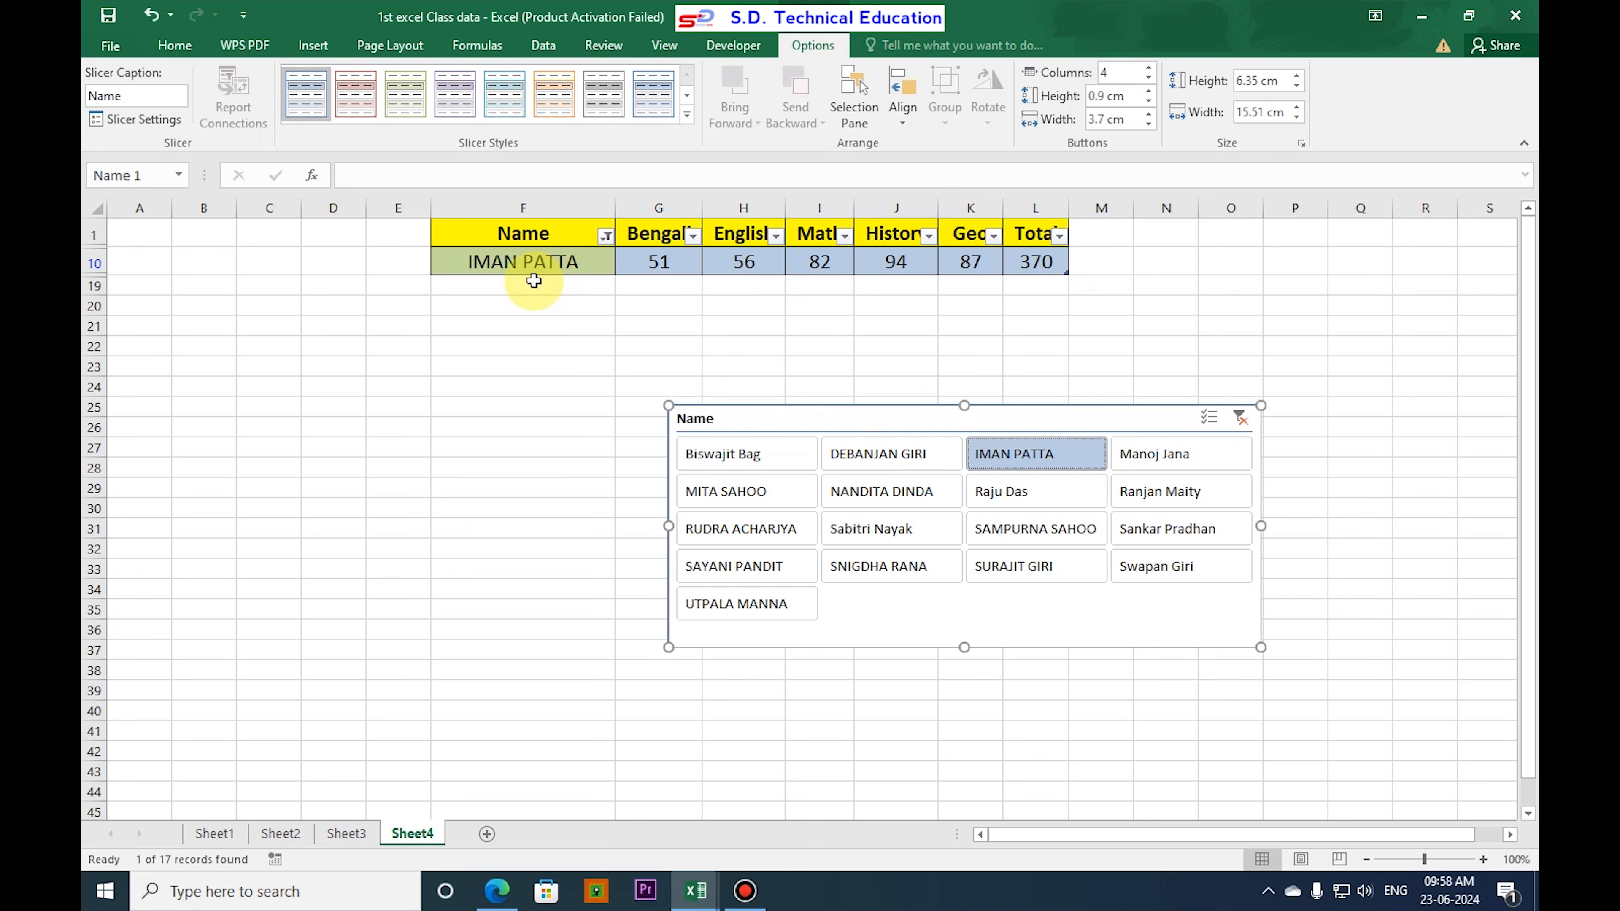
left_click_drag(1064, 413, 872, 499)
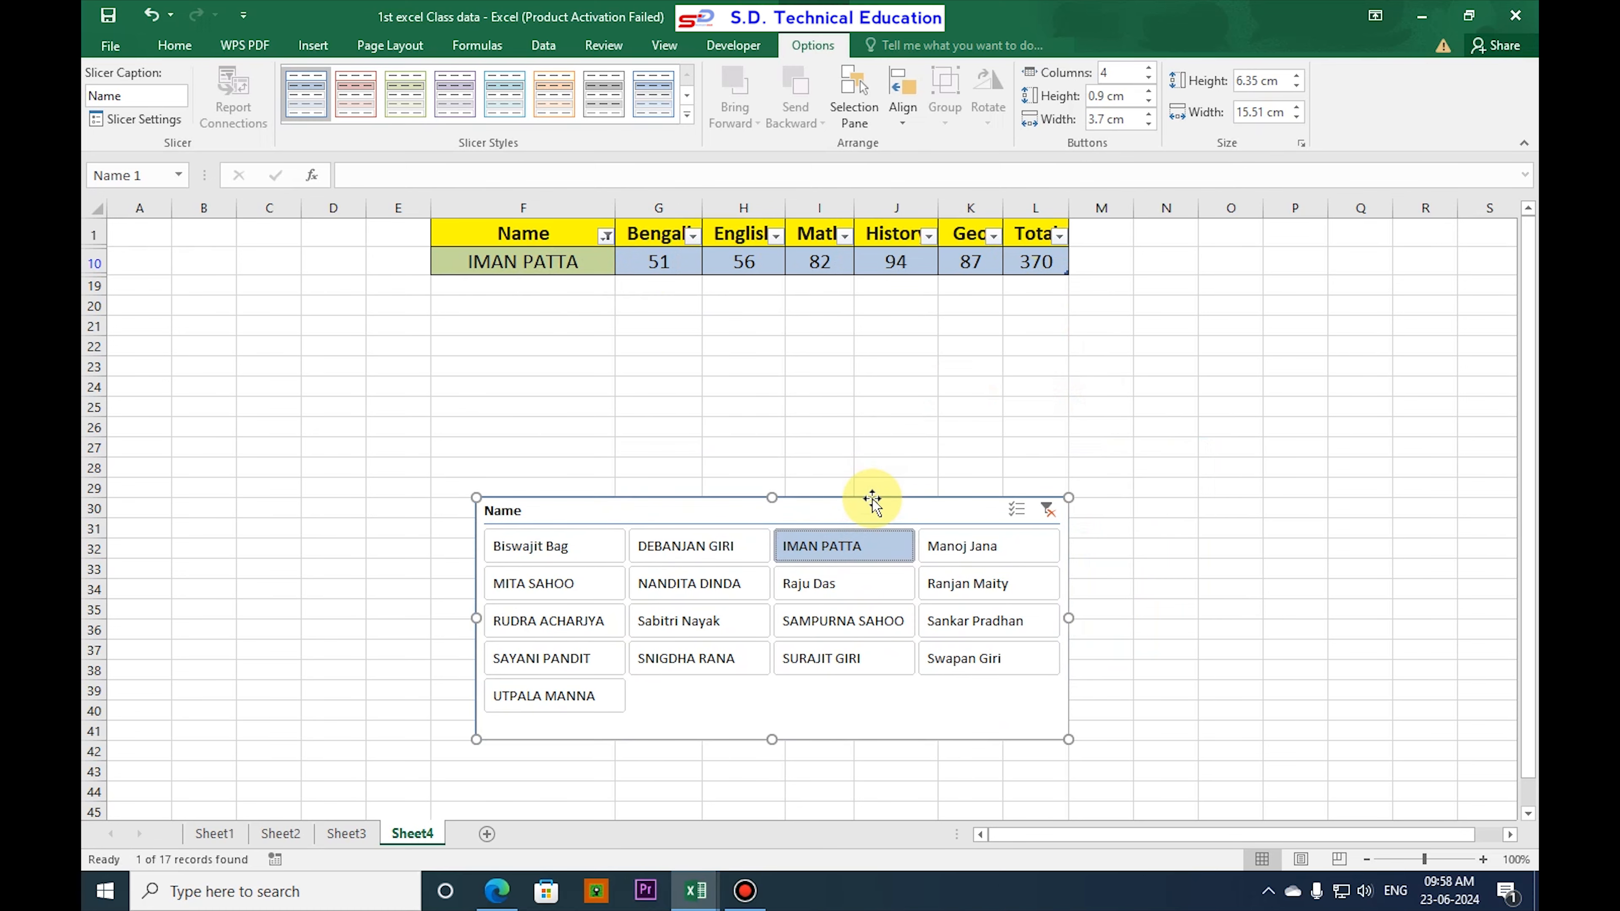
left_click_drag(872, 499, 899, 550)
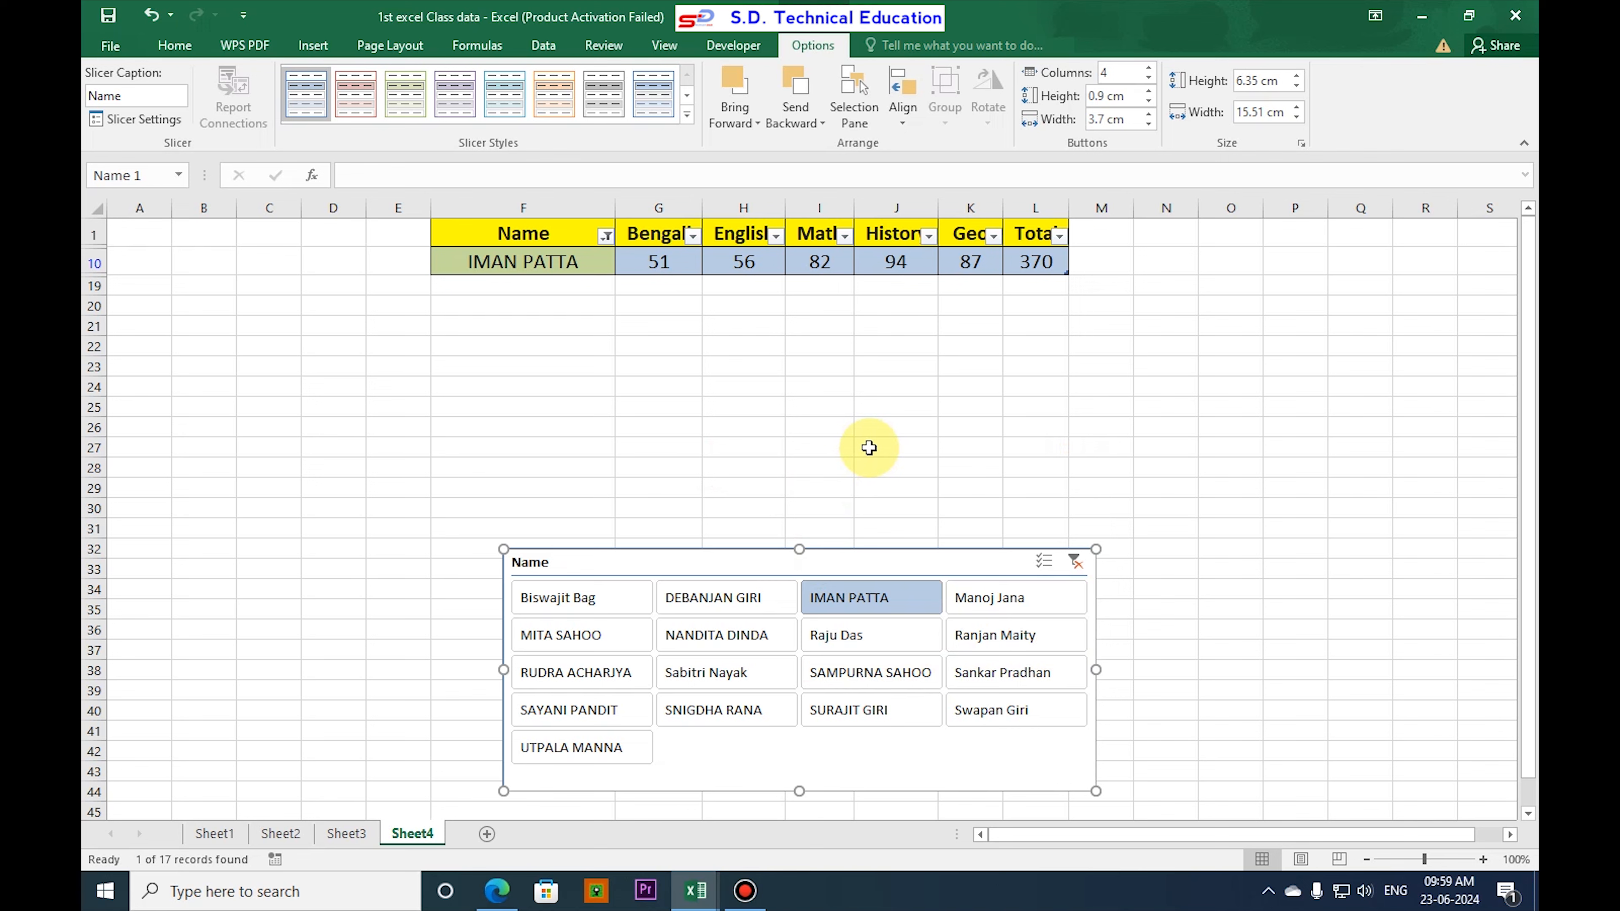
- Insert a 2-D clustered column chart from the filtered marks table and place it just below the table
left_click(313, 45)
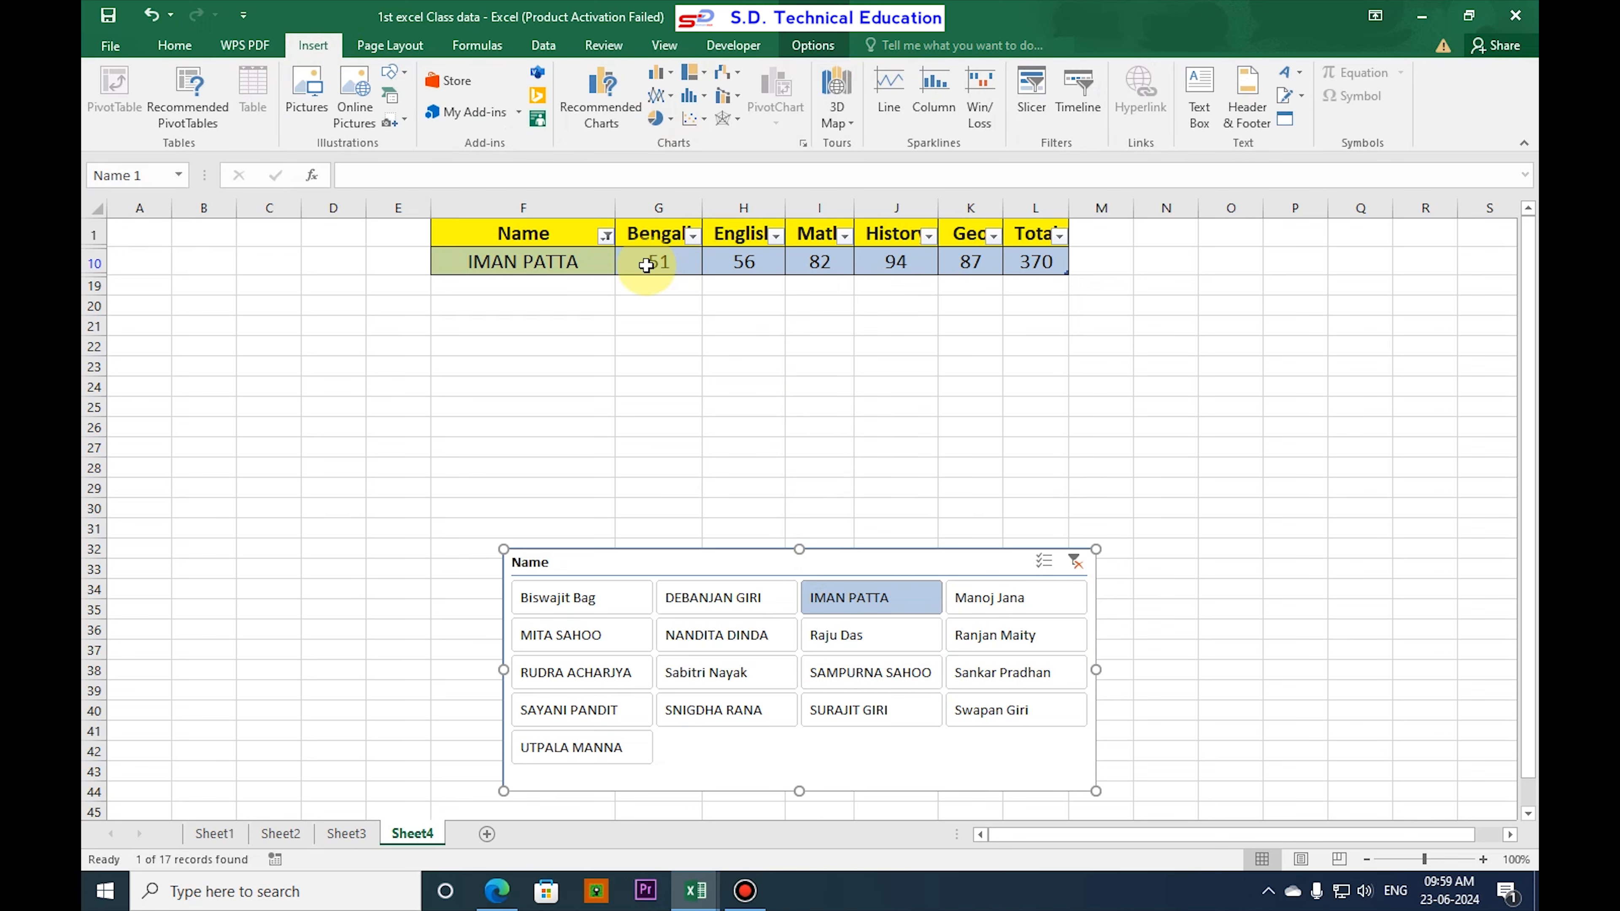
left_click(520, 236)
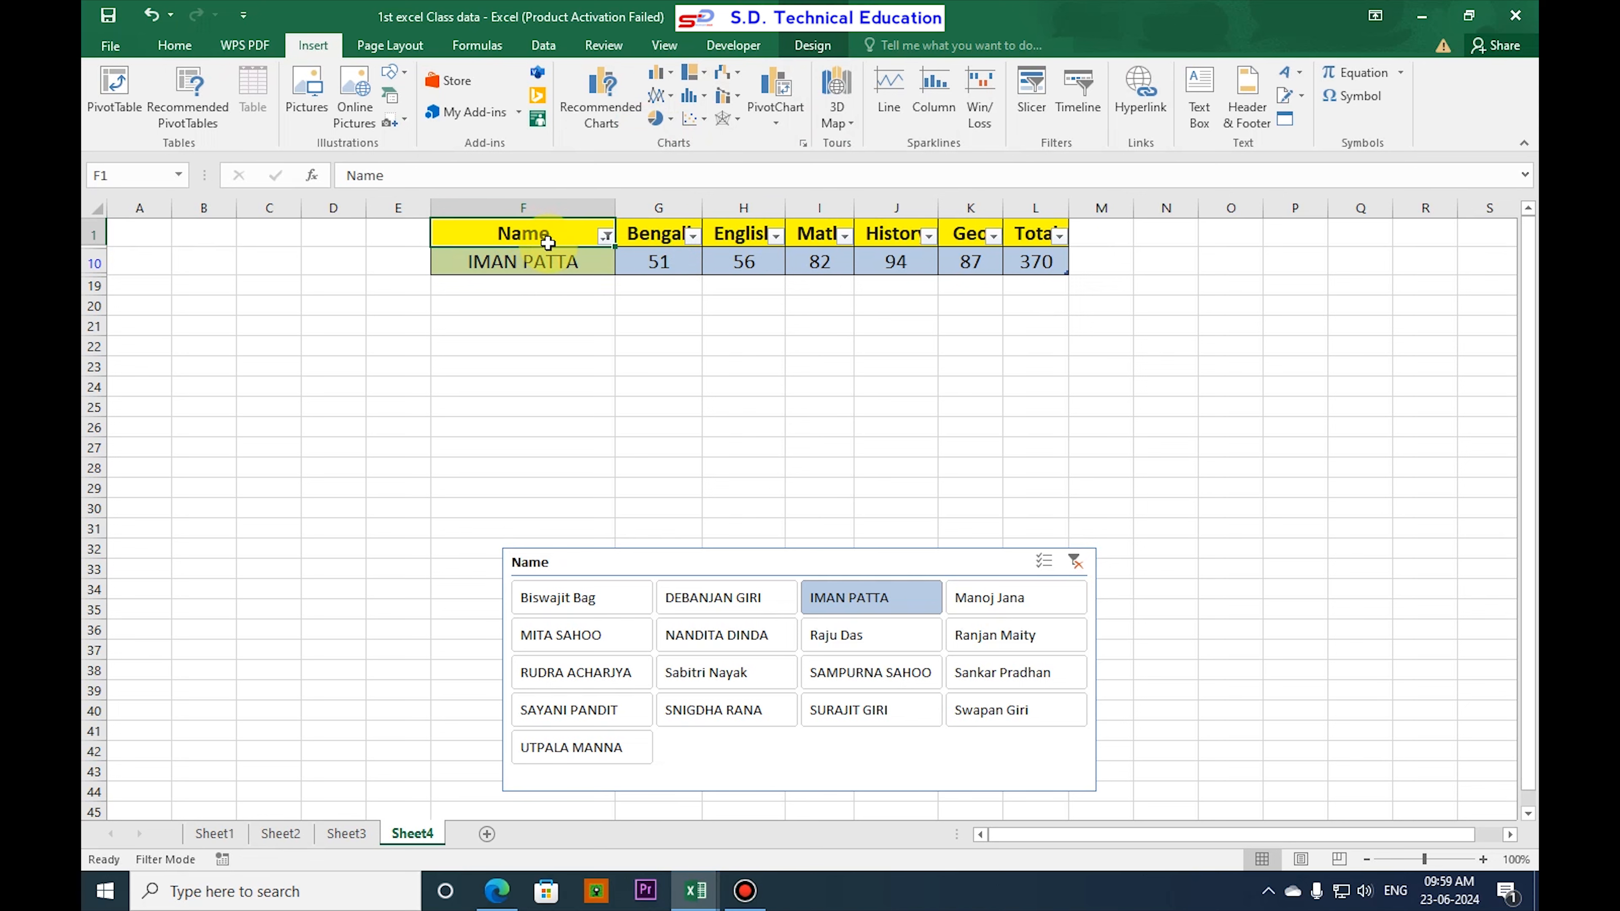
left_click(536, 268)
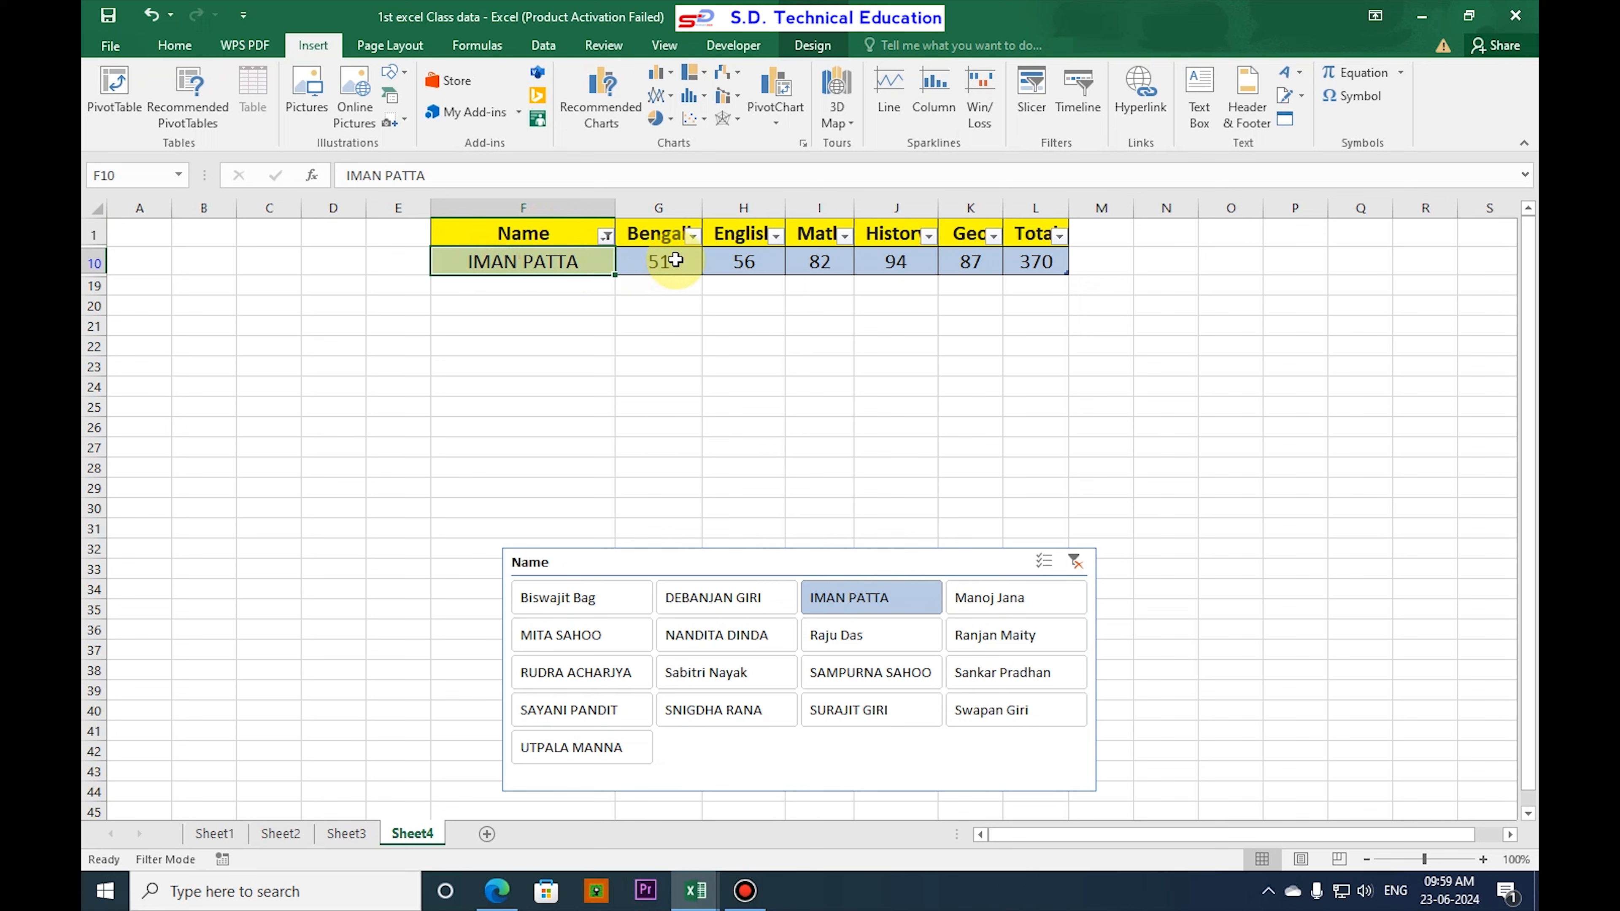
left_click(656, 263)
left_click_drag(656, 263, 1036, 263)
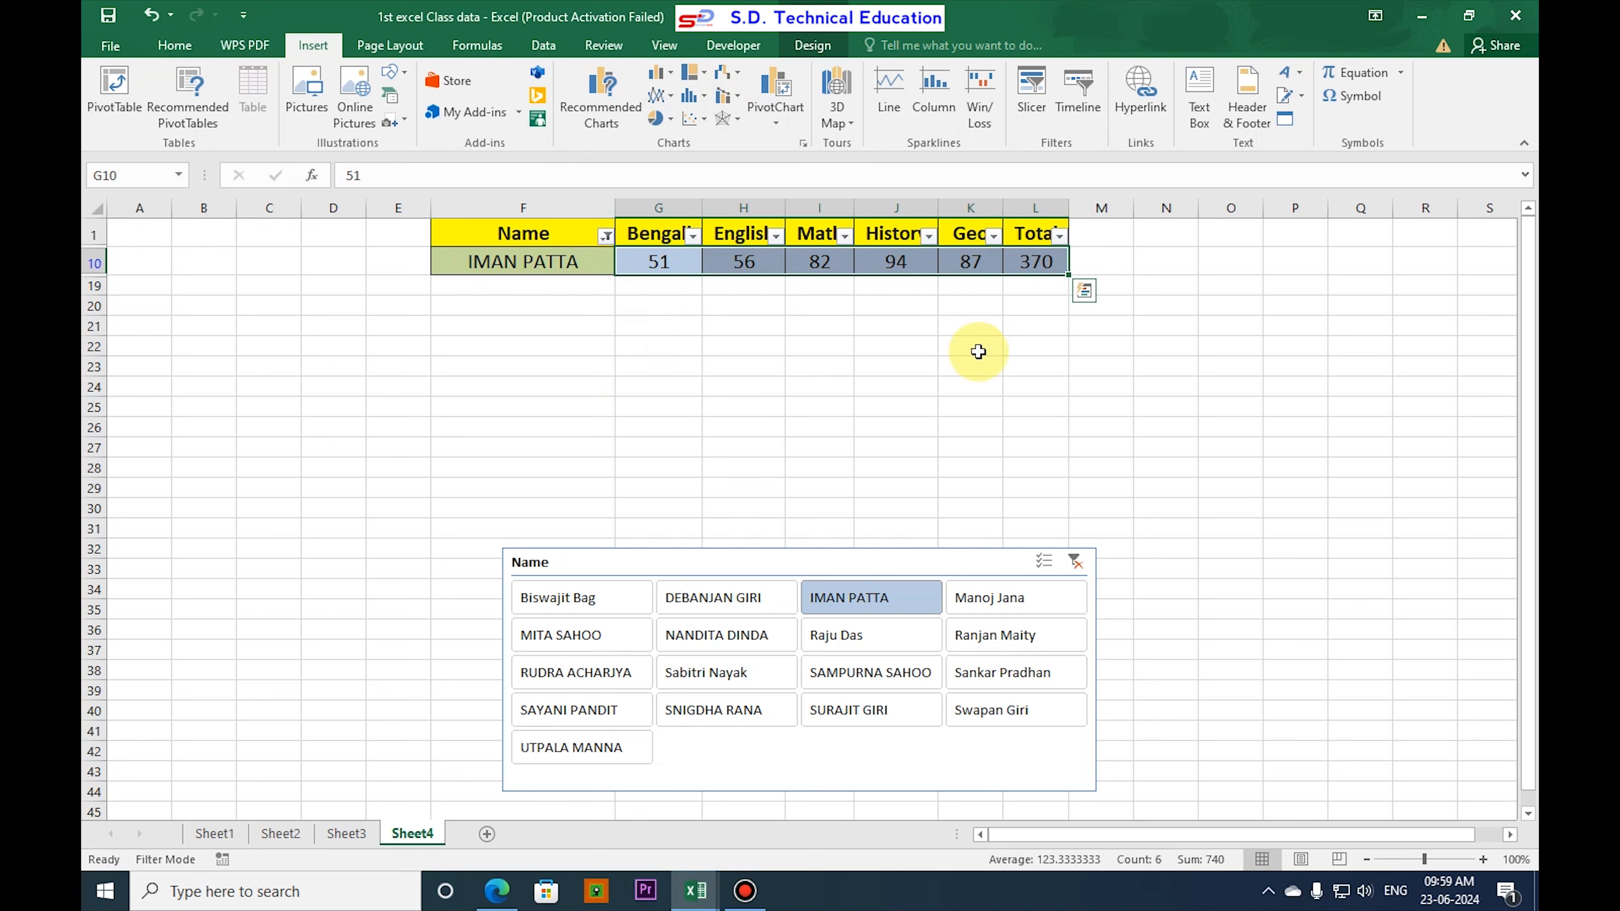
left_click(545, 235)
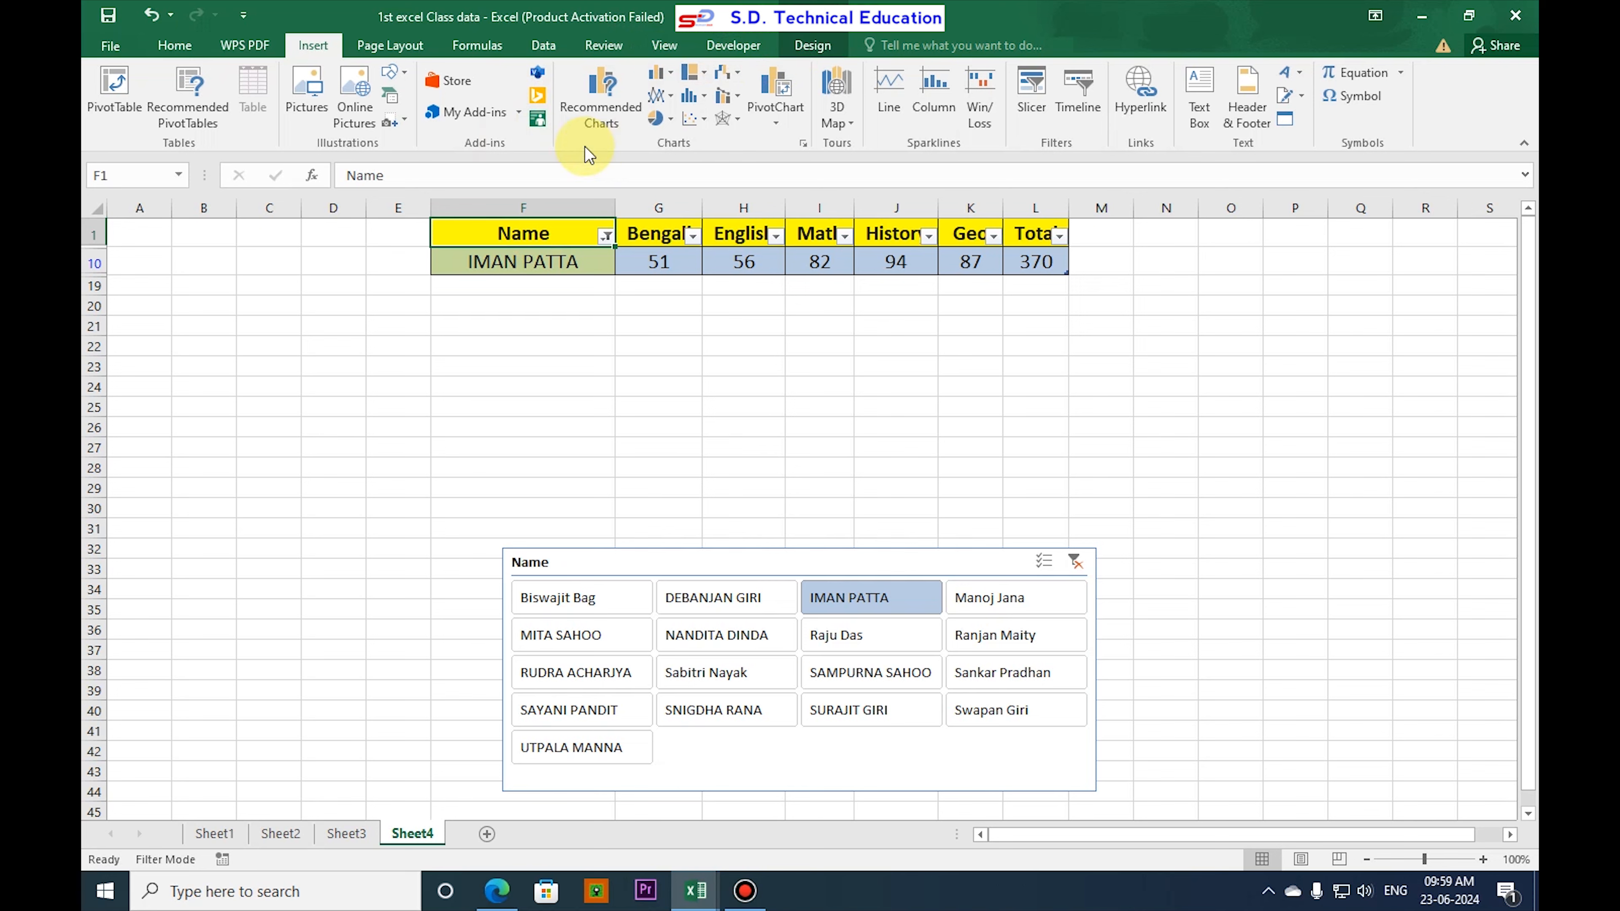
left_click(671, 75)
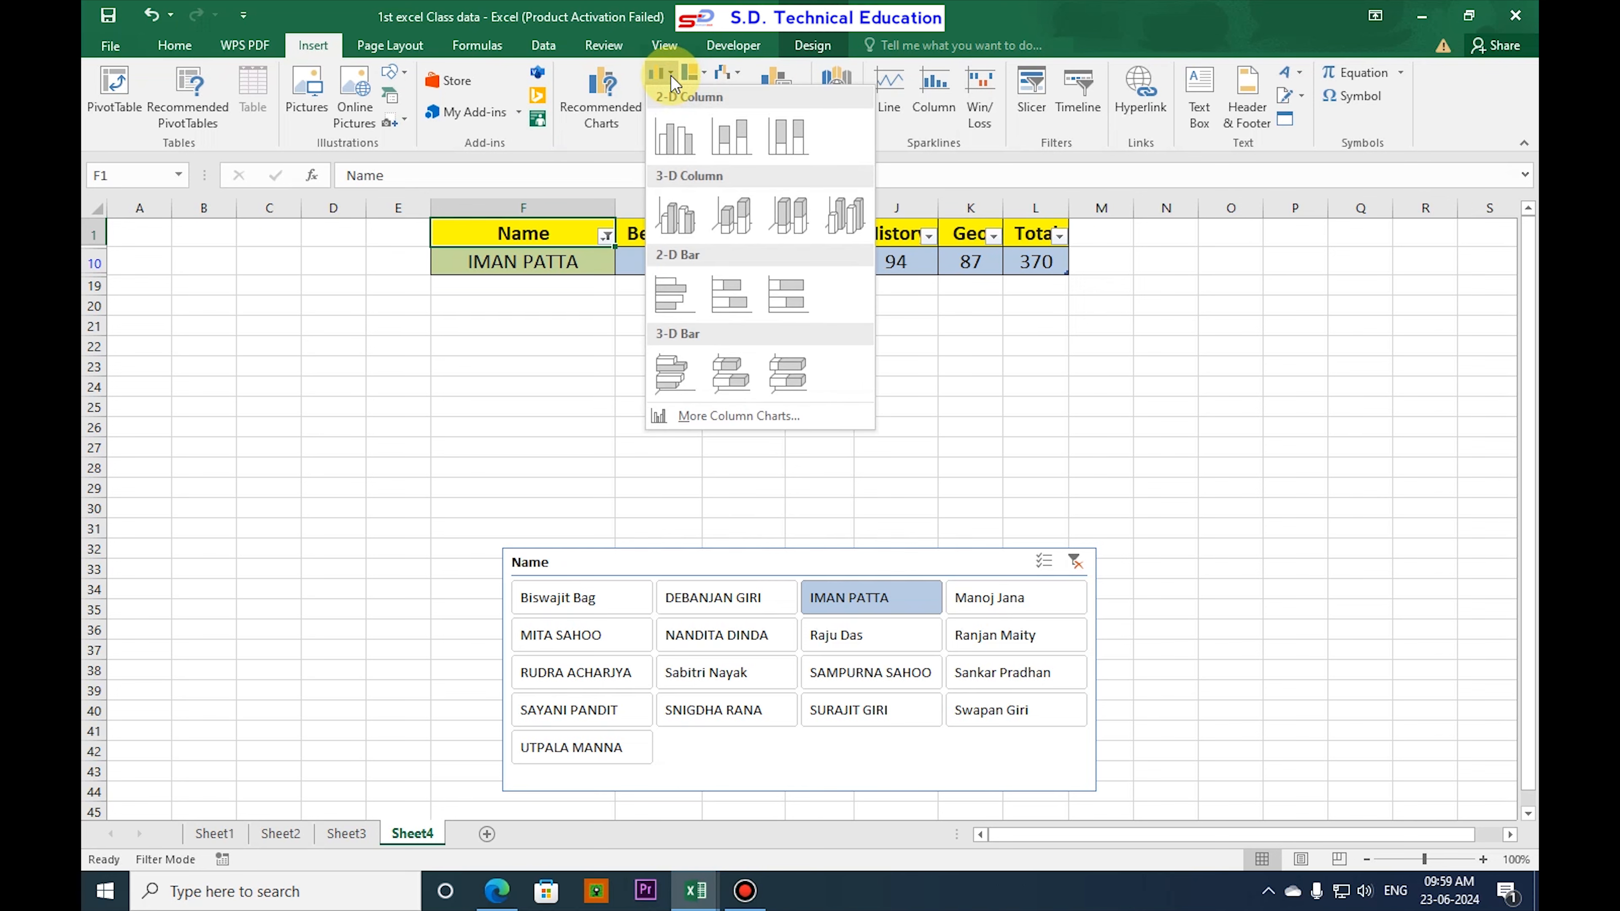
left_click(669, 156)
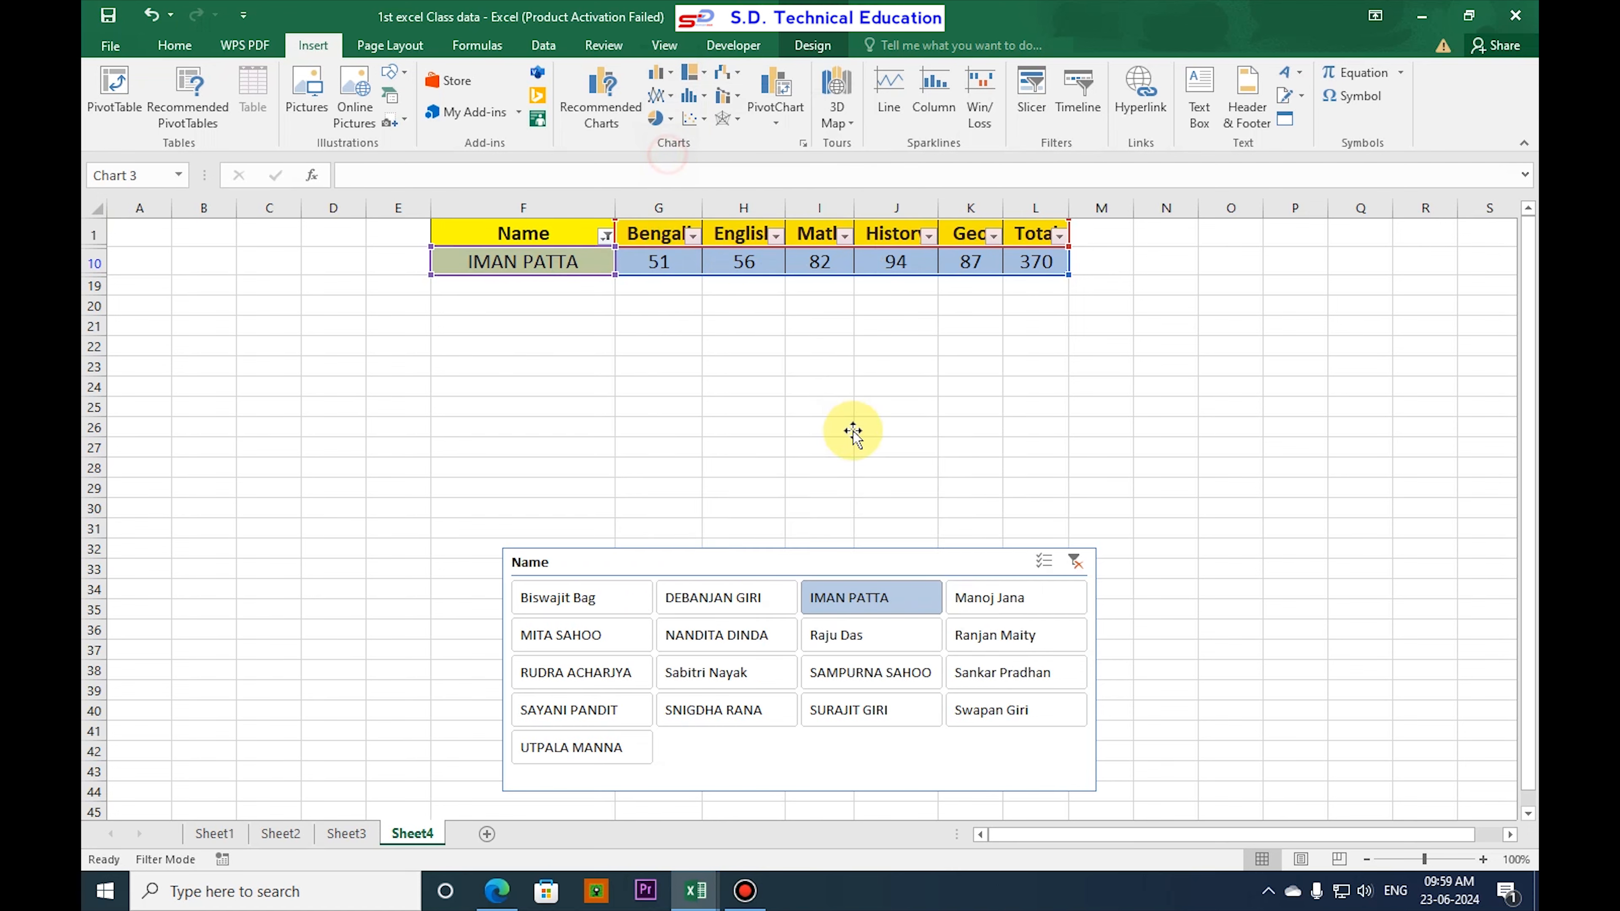
left_click_drag(880, 394, 863, 318)
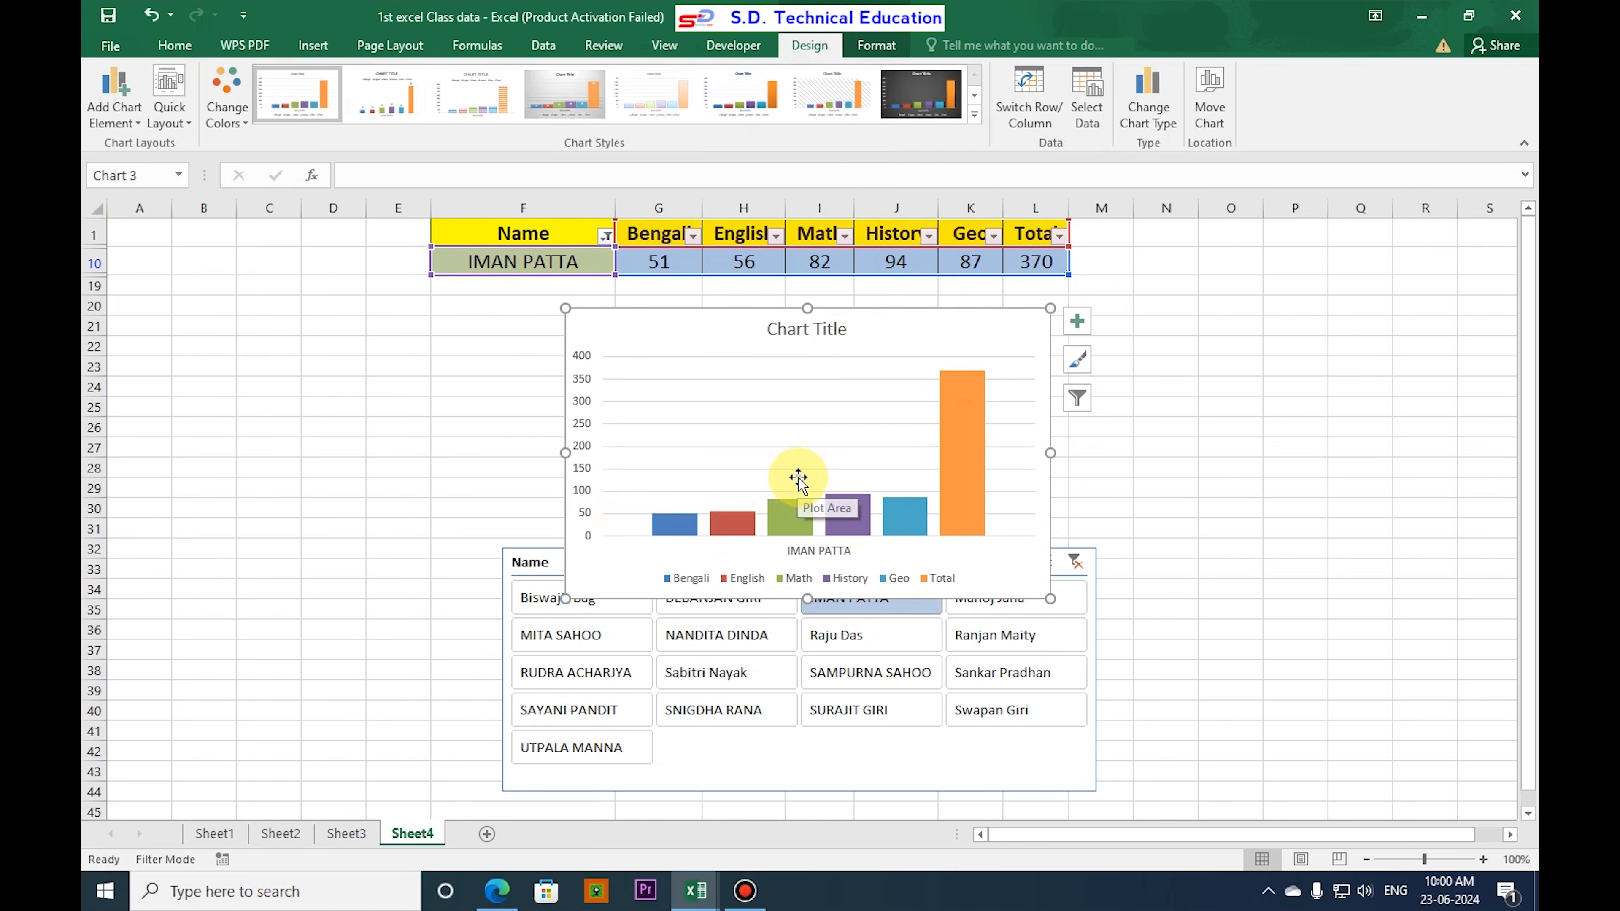
- Apply the dark Style 8 chart style to the marks column chart
left_click(807, 43)
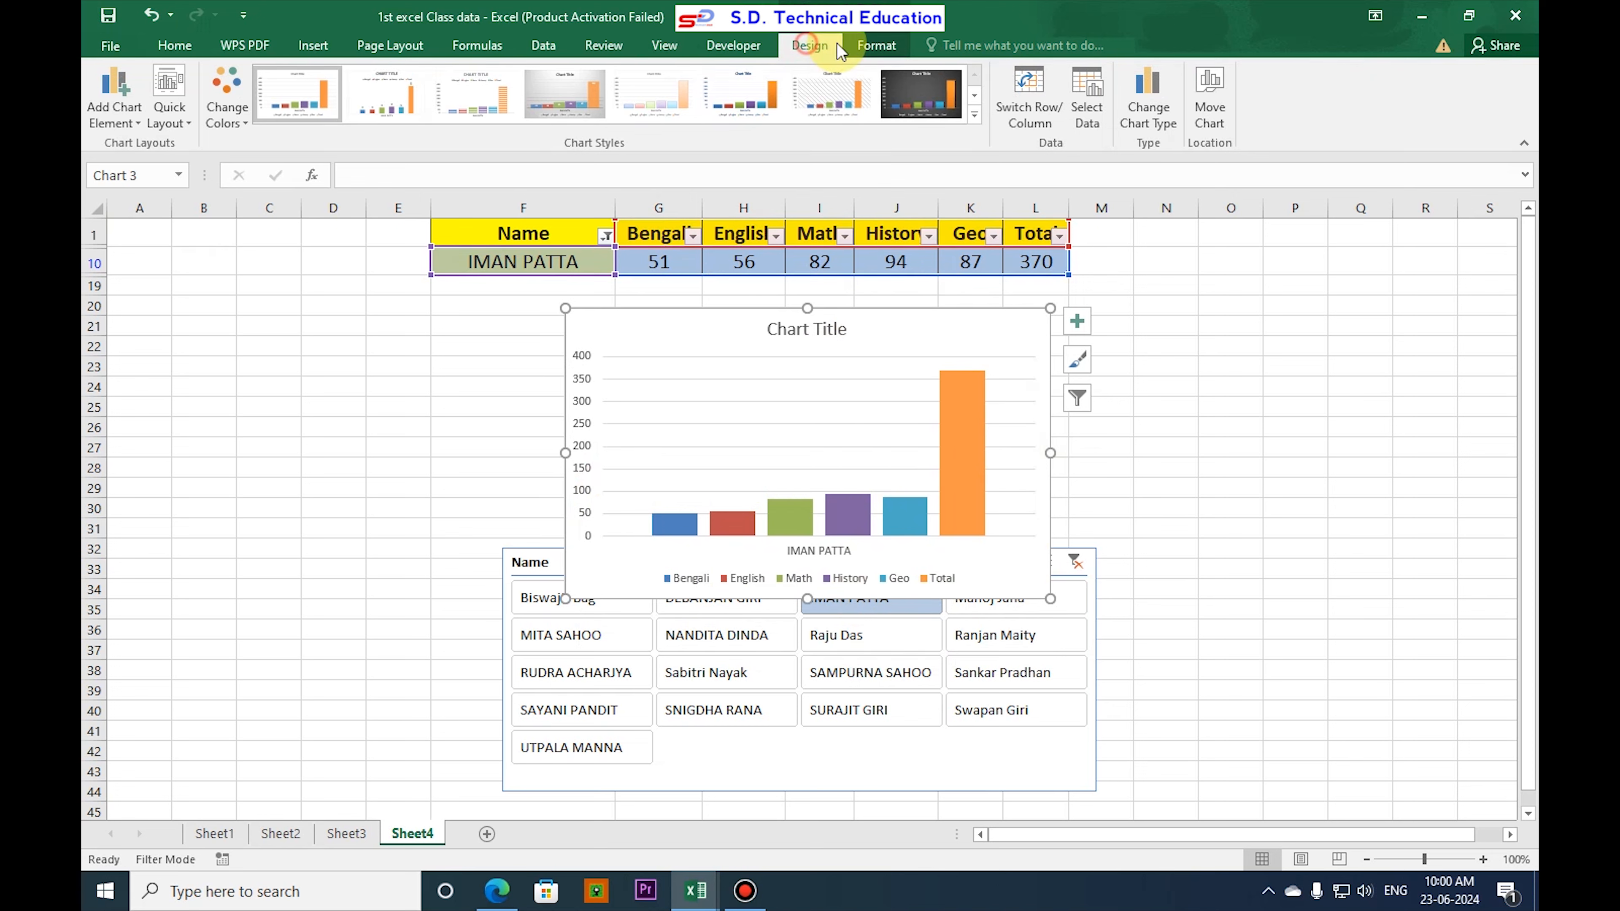
left_click(878, 46)
left_click(824, 46)
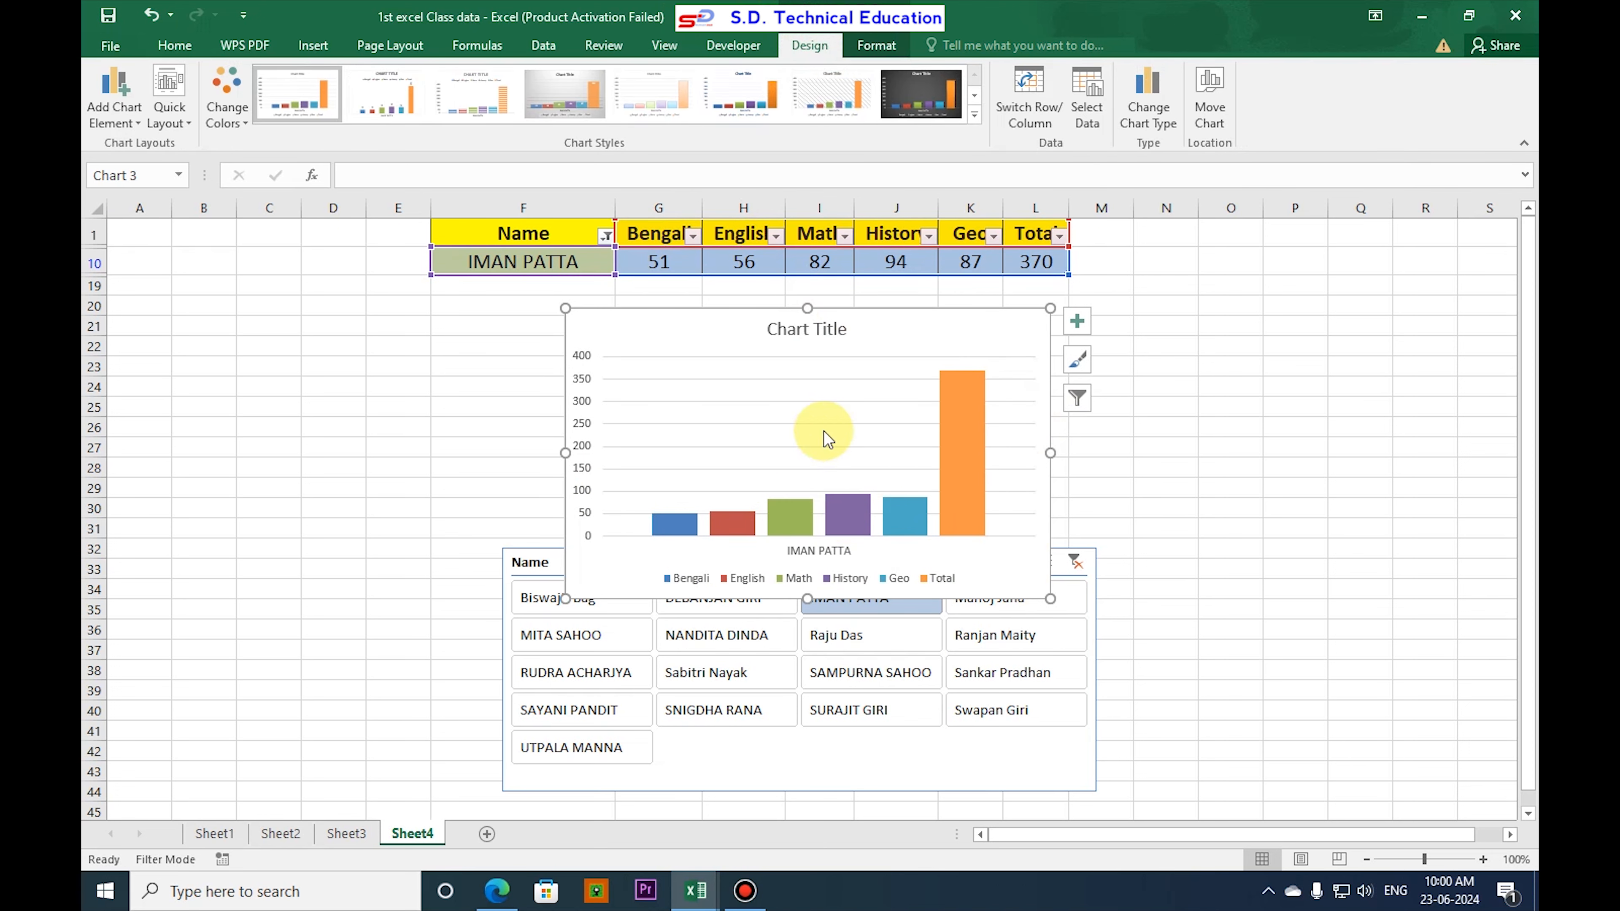
left_click(973, 115)
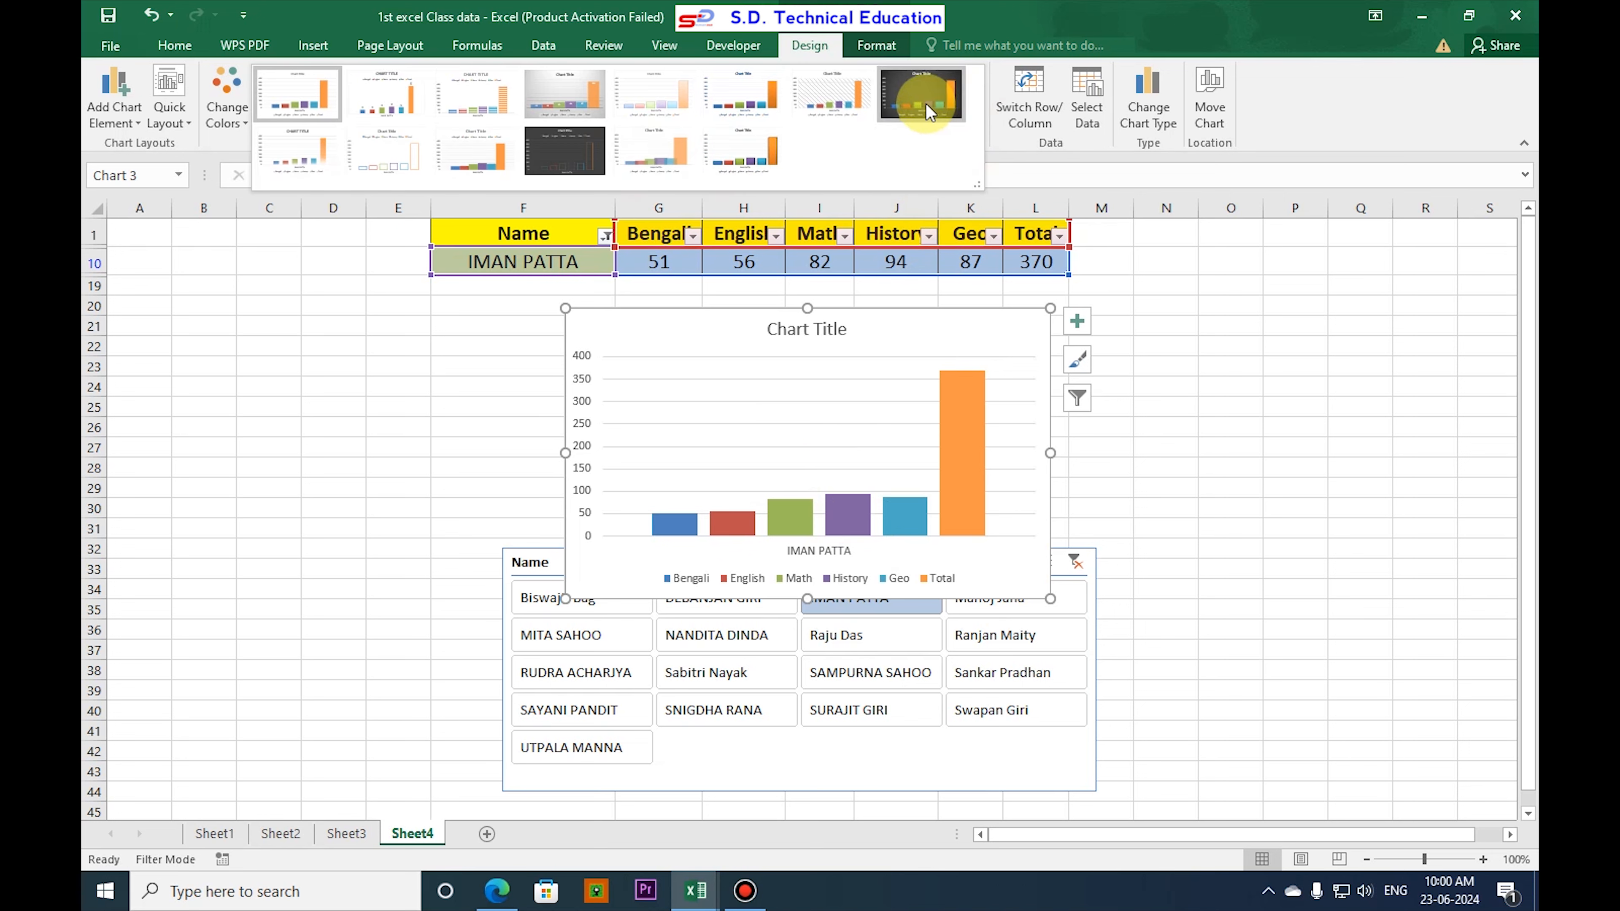
left_click(829, 56)
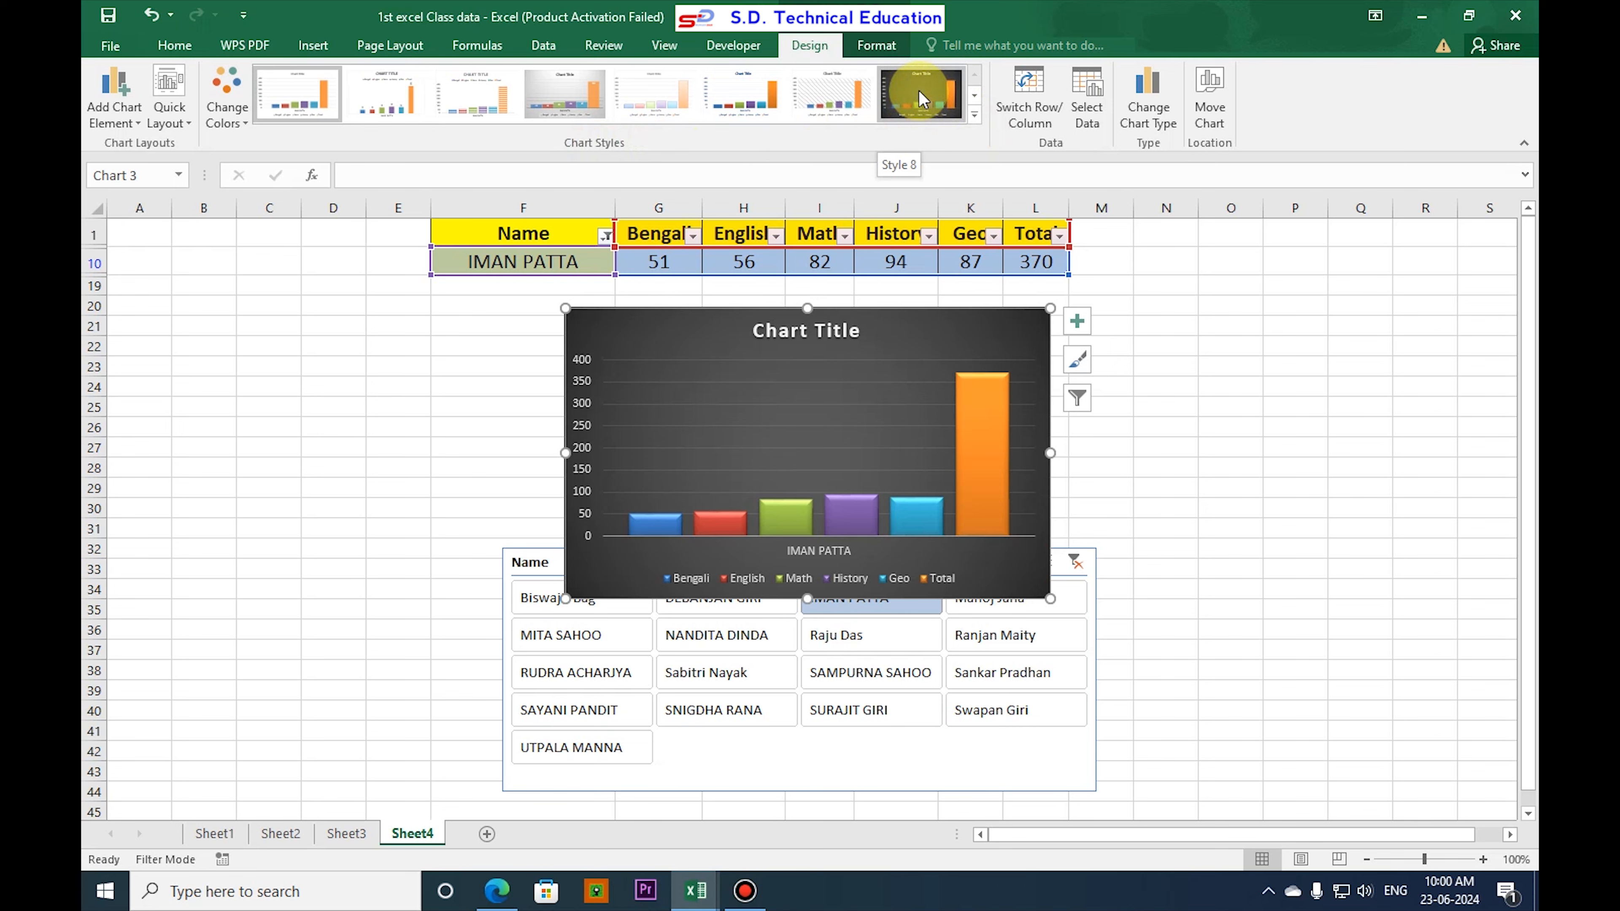
left_click(918, 88)
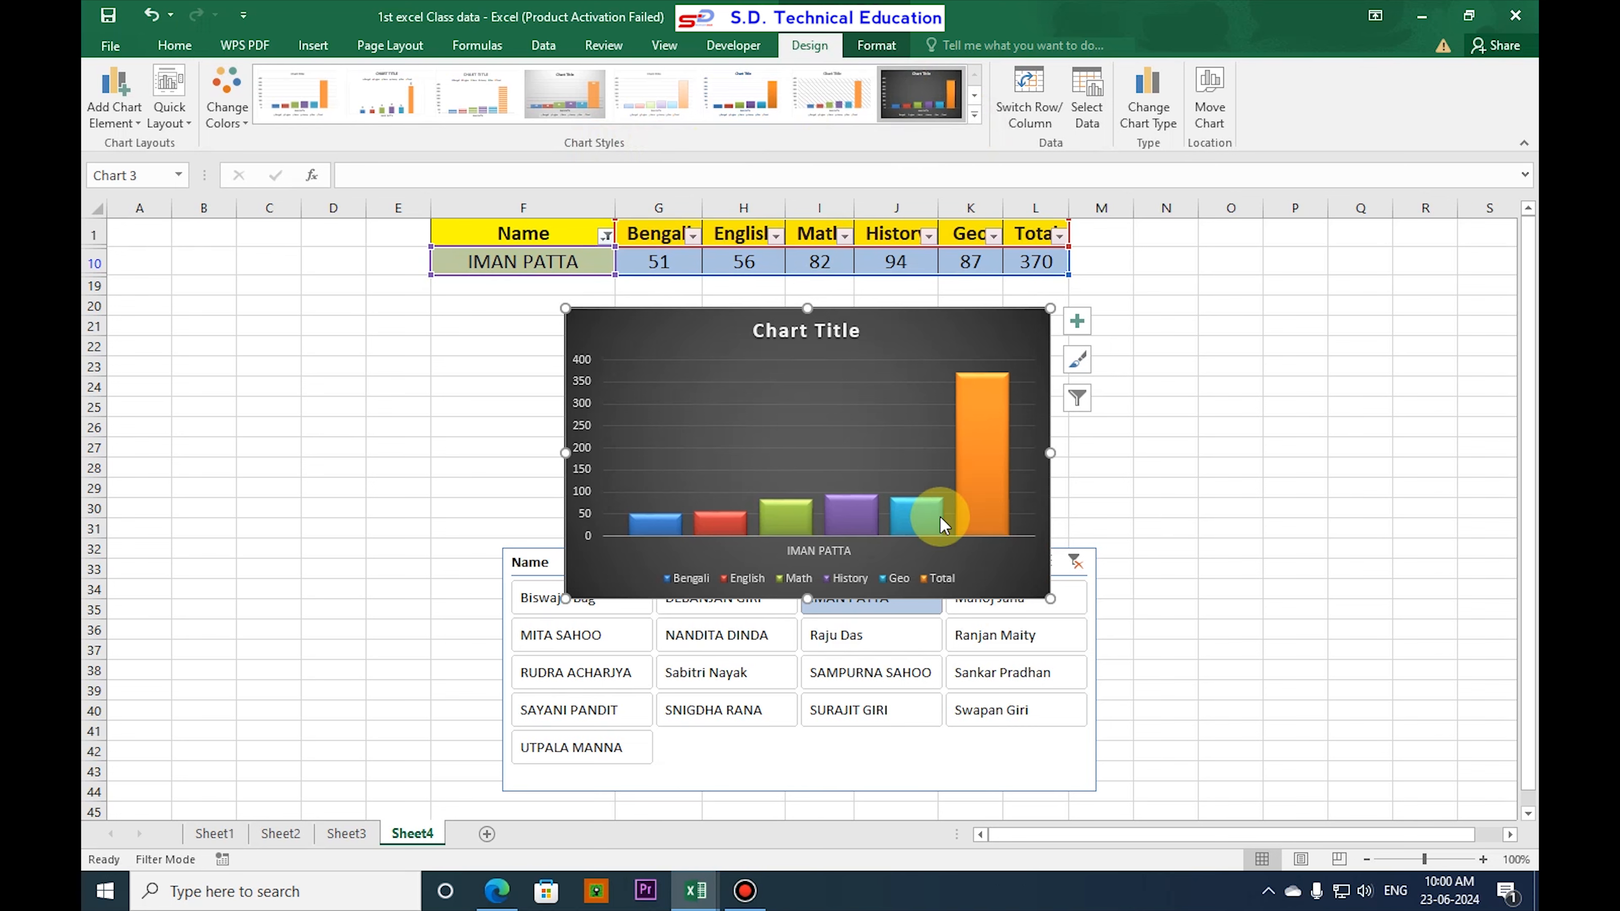
- Resize the chart to a wide, low shape between the table and the slicer, and shift the slicer slightly down to clear it
left_click_drag(809, 597, 805, 504)
left_click_drag(565, 406, 453, 406)
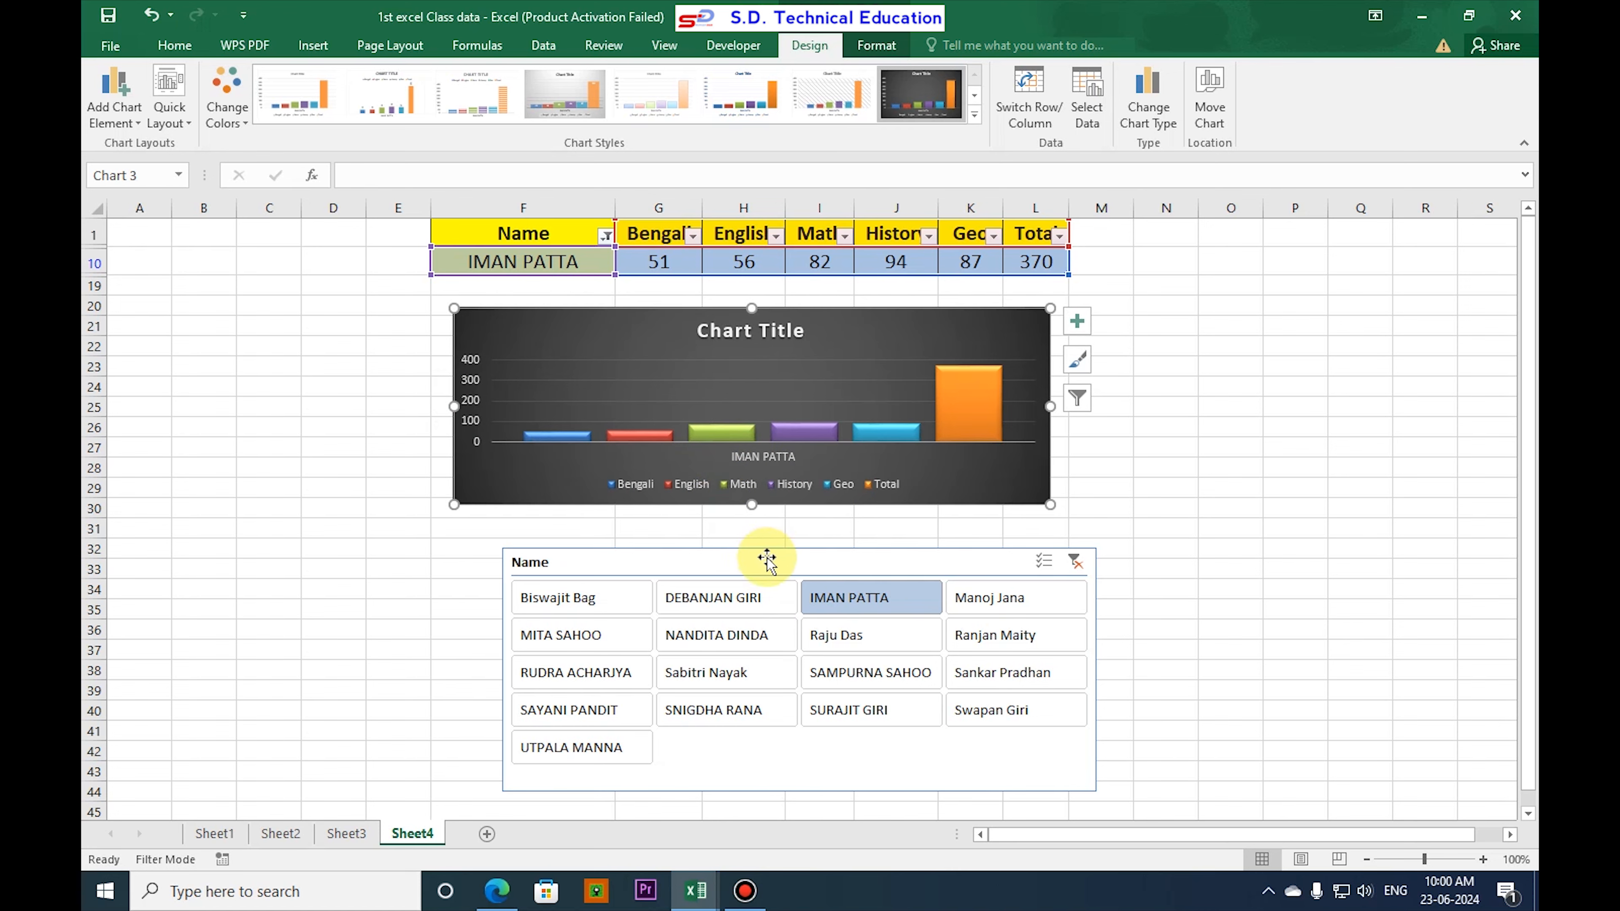
left_click_drag(766, 550, 769, 569)
left_click(747, 498)
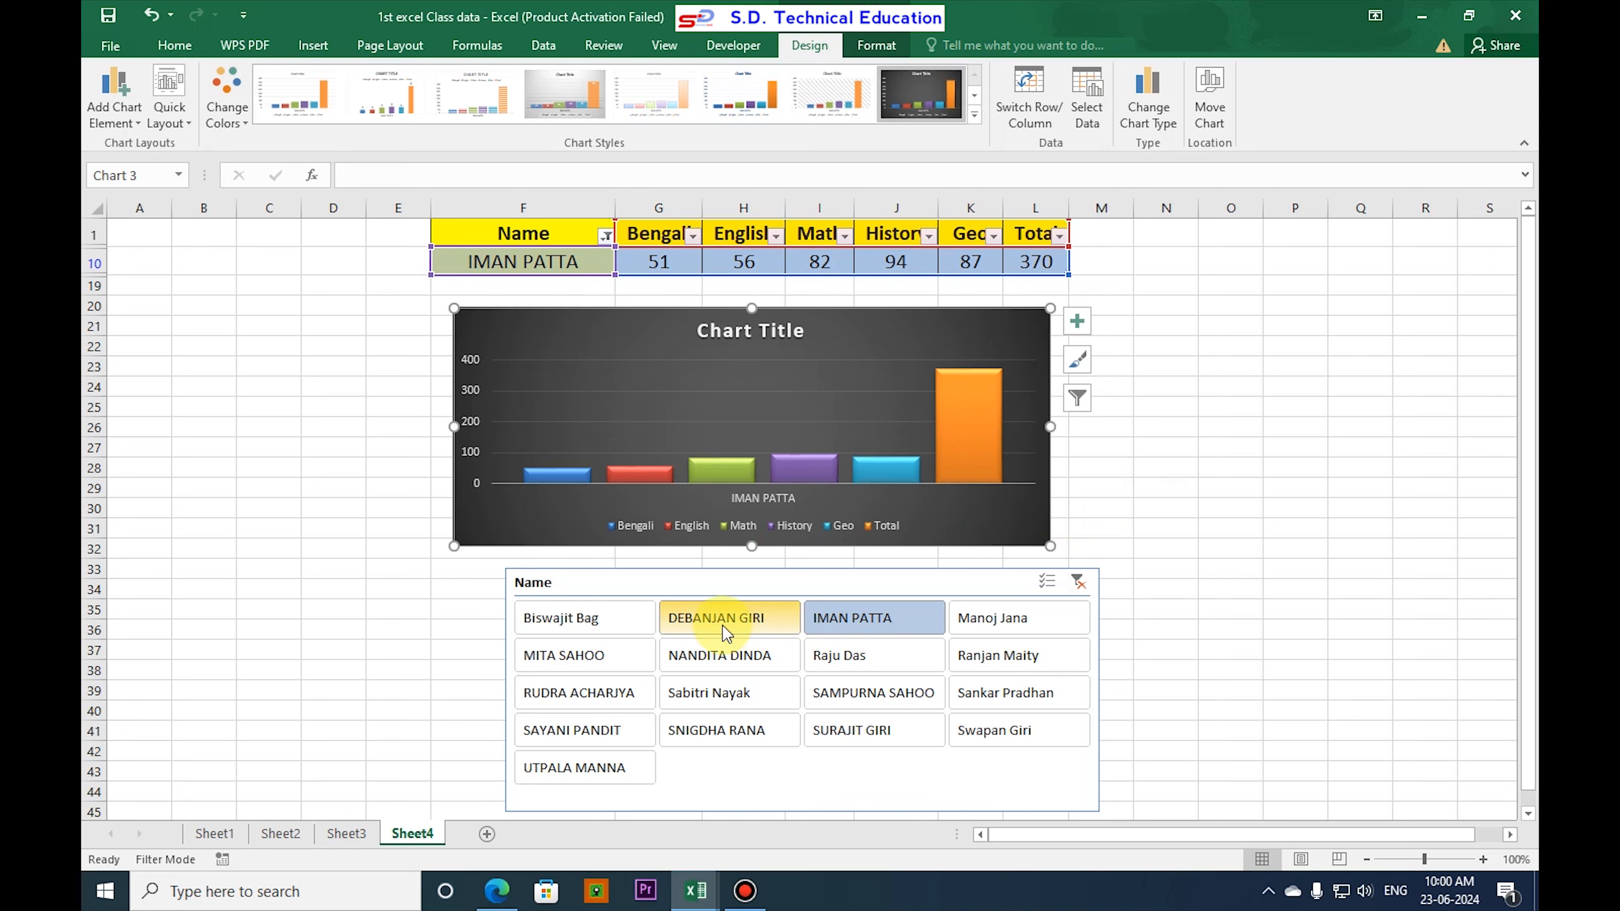
- Test the Sheet4 dashboard by filtering the table and chart by one student after another with the Name slicer
left_click(728, 622)
left_click(603, 621)
left_click(605, 658)
left_click(606, 732)
left_click(720, 732)
left_click(858, 732)
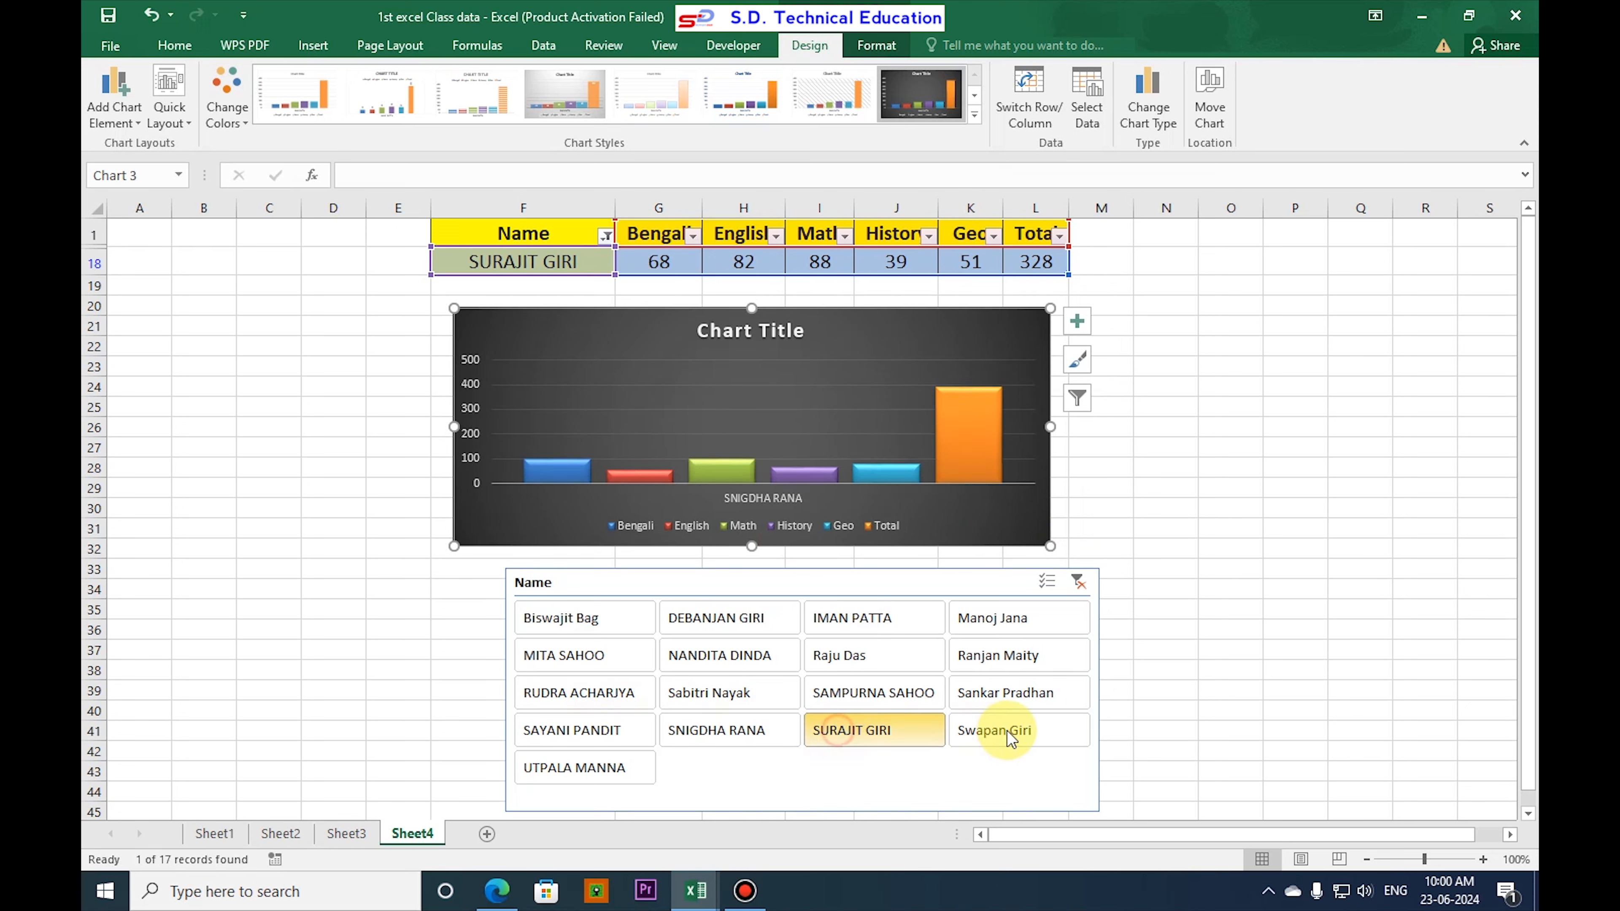
left_click(1022, 729)
left_click(1019, 691)
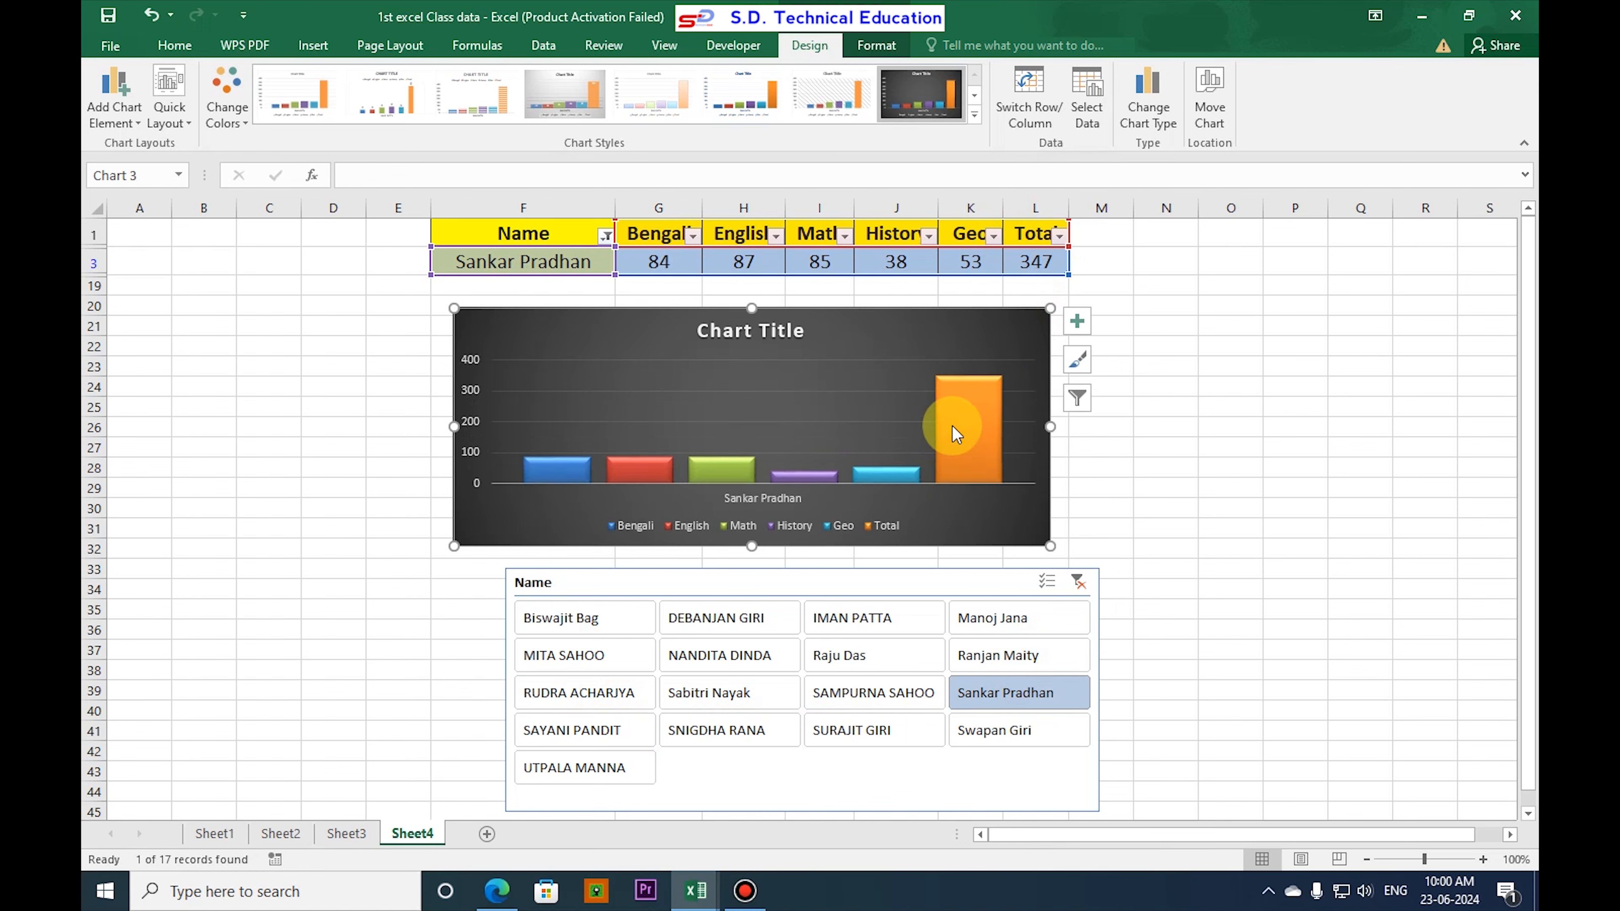
left_click(580, 765)
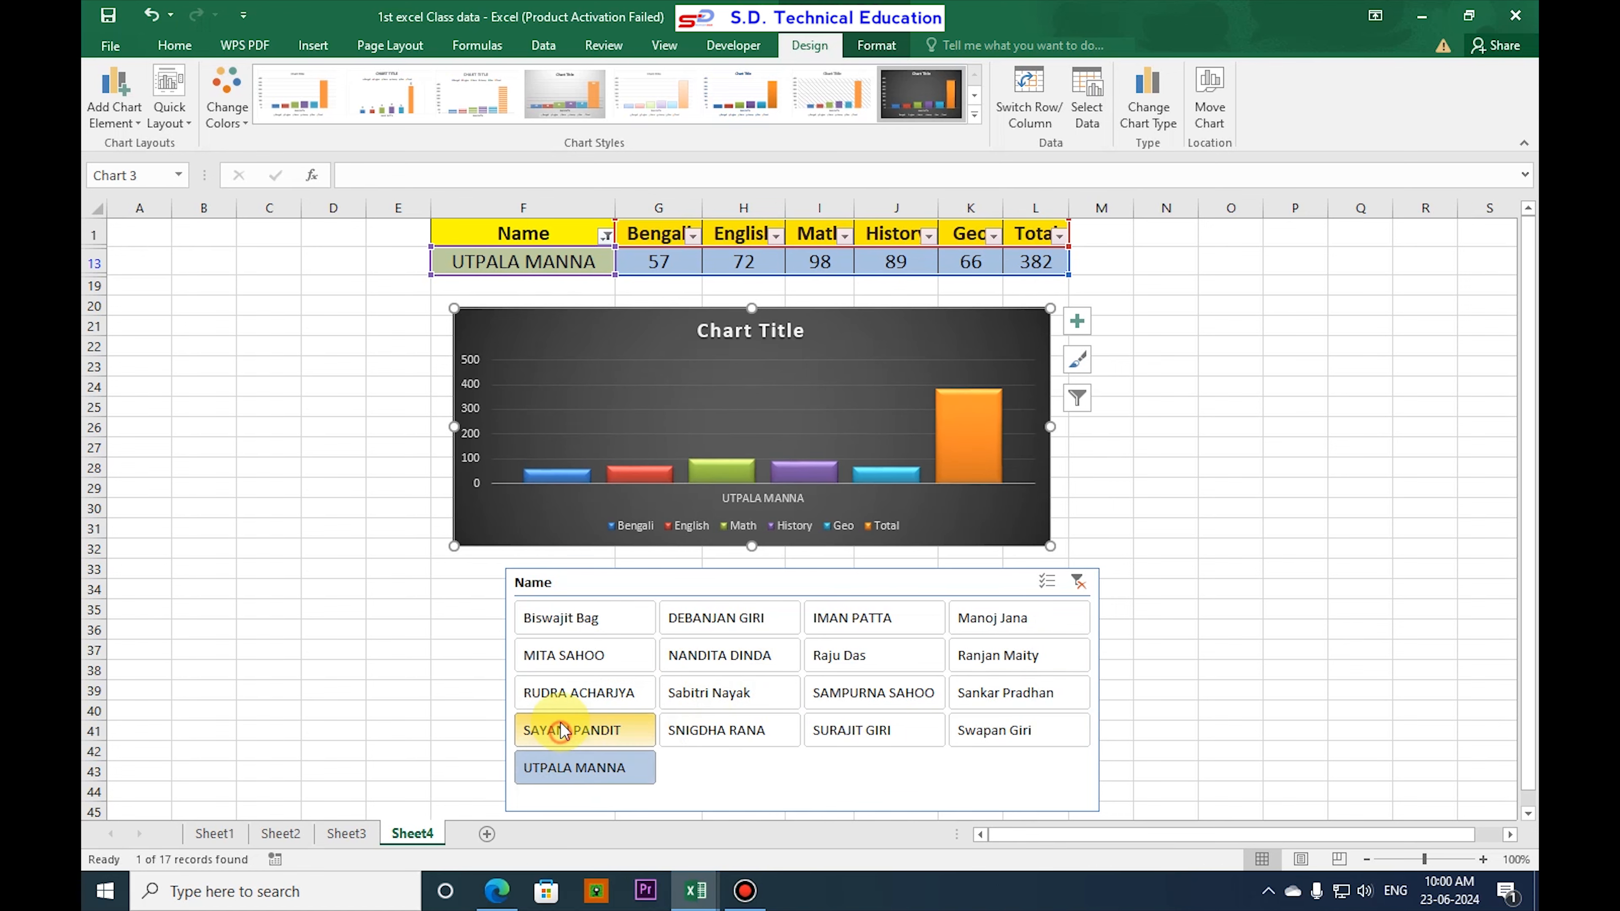
left_click(577, 692)
- Filter the Sheet1 example dashboard by two students in turn for comparison, and return to Sheet4
left_click(211, 832)
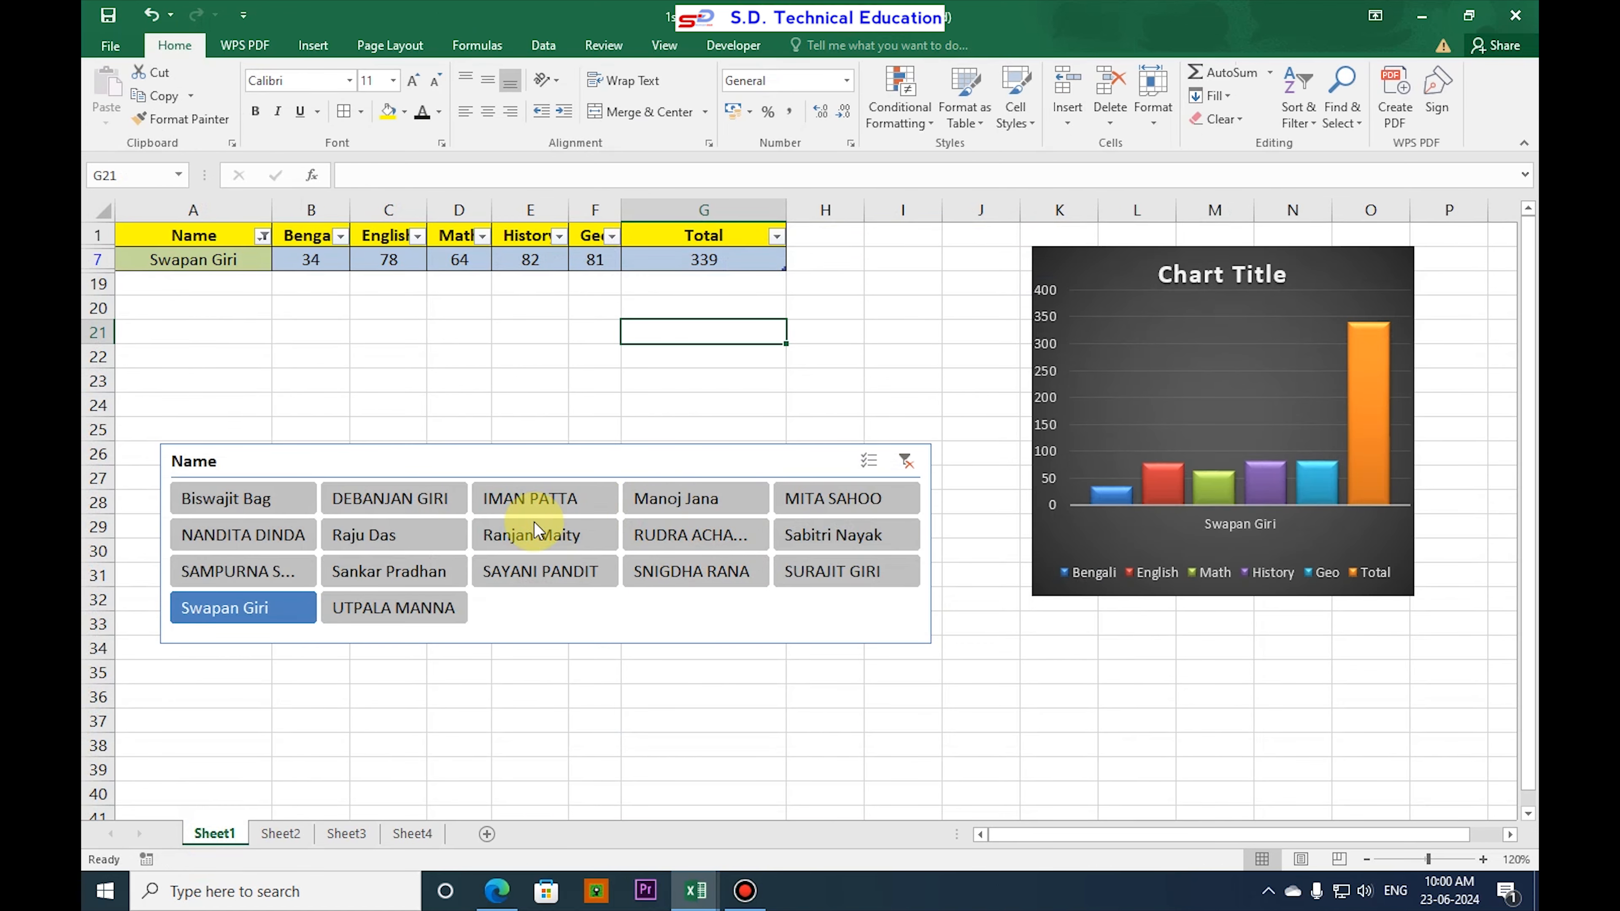
left_click(535, 577)
left_click(370, 535)
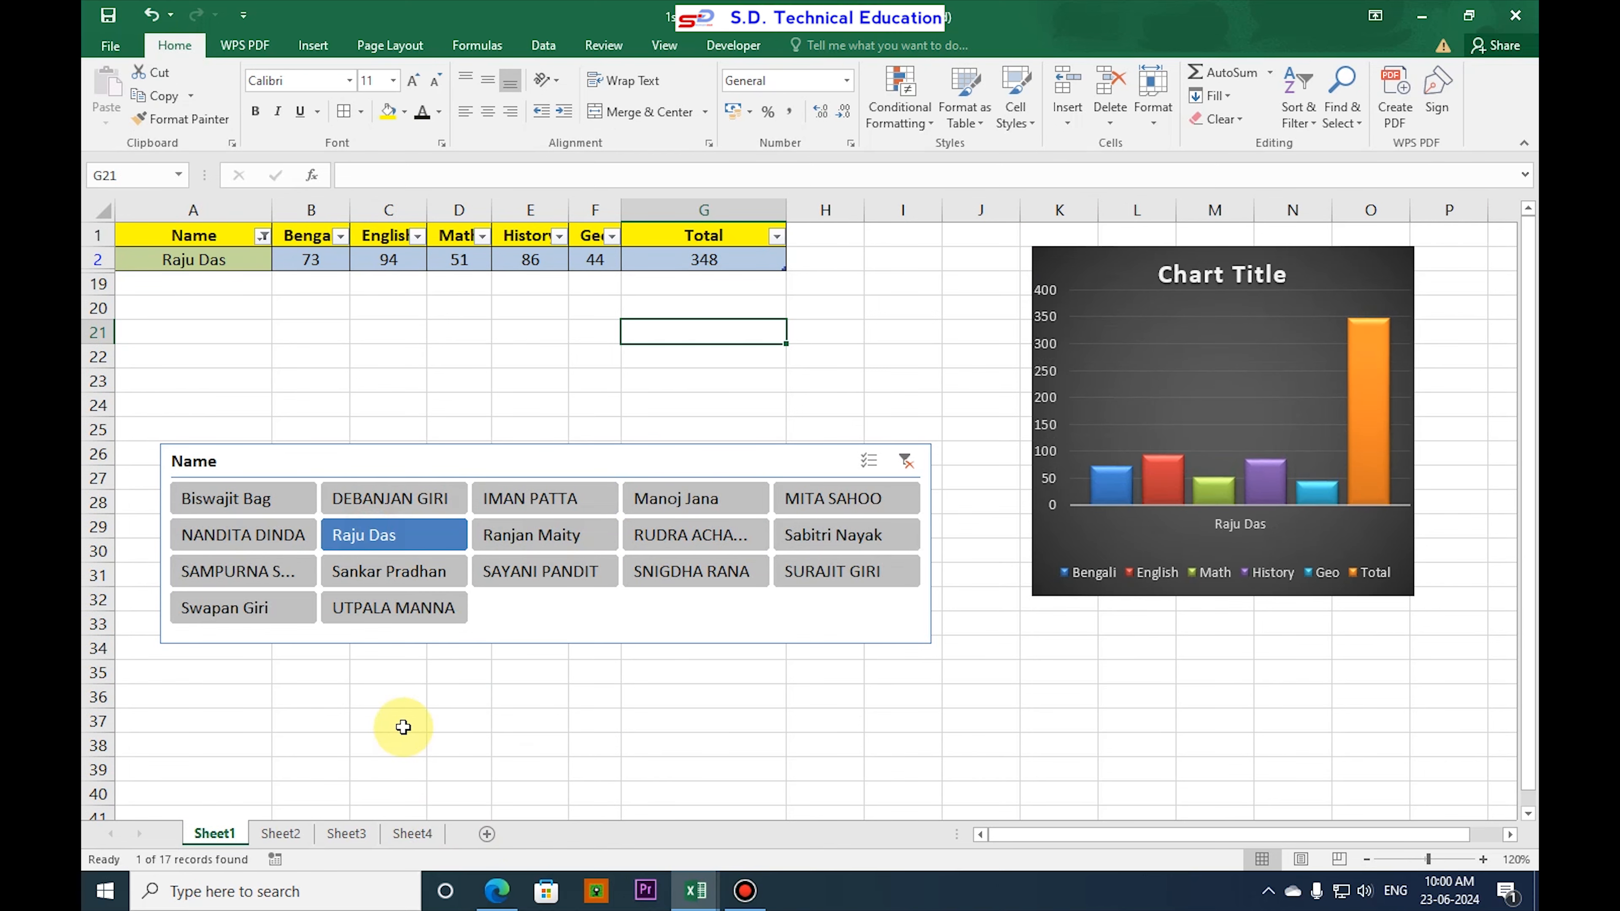
left_click(431, 837)
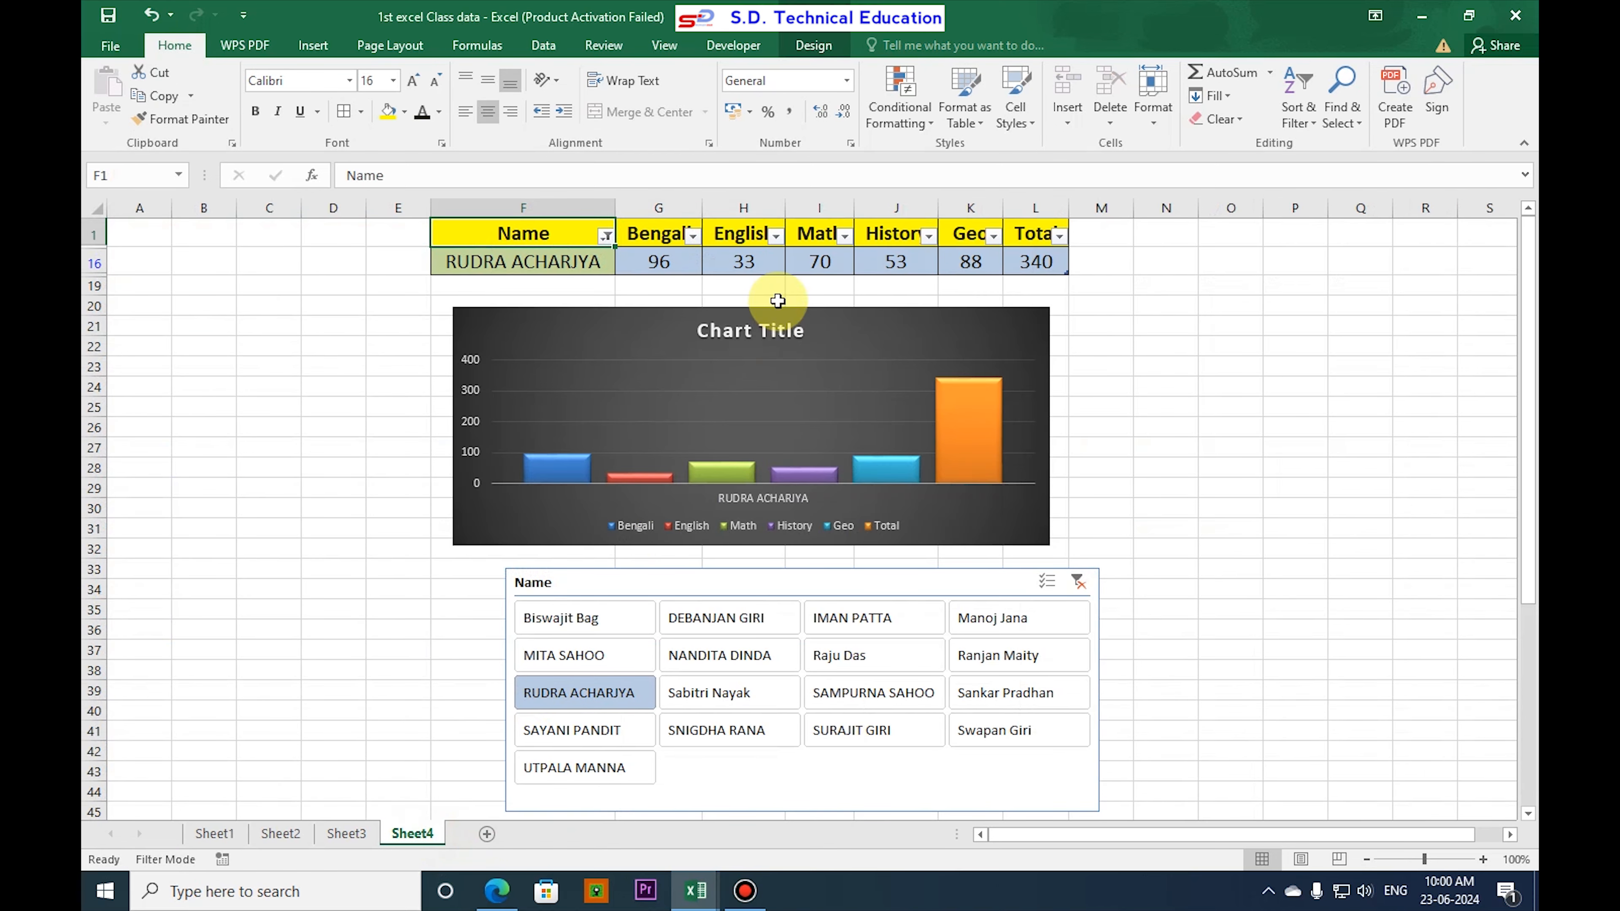
- Move the marks chart clear of the table to its side and delete the empty columns C to E
left_click_drag(733, 314, 1182, 303)
left_click(280, 230)
left_click_drag(269, 208, 386, 210)
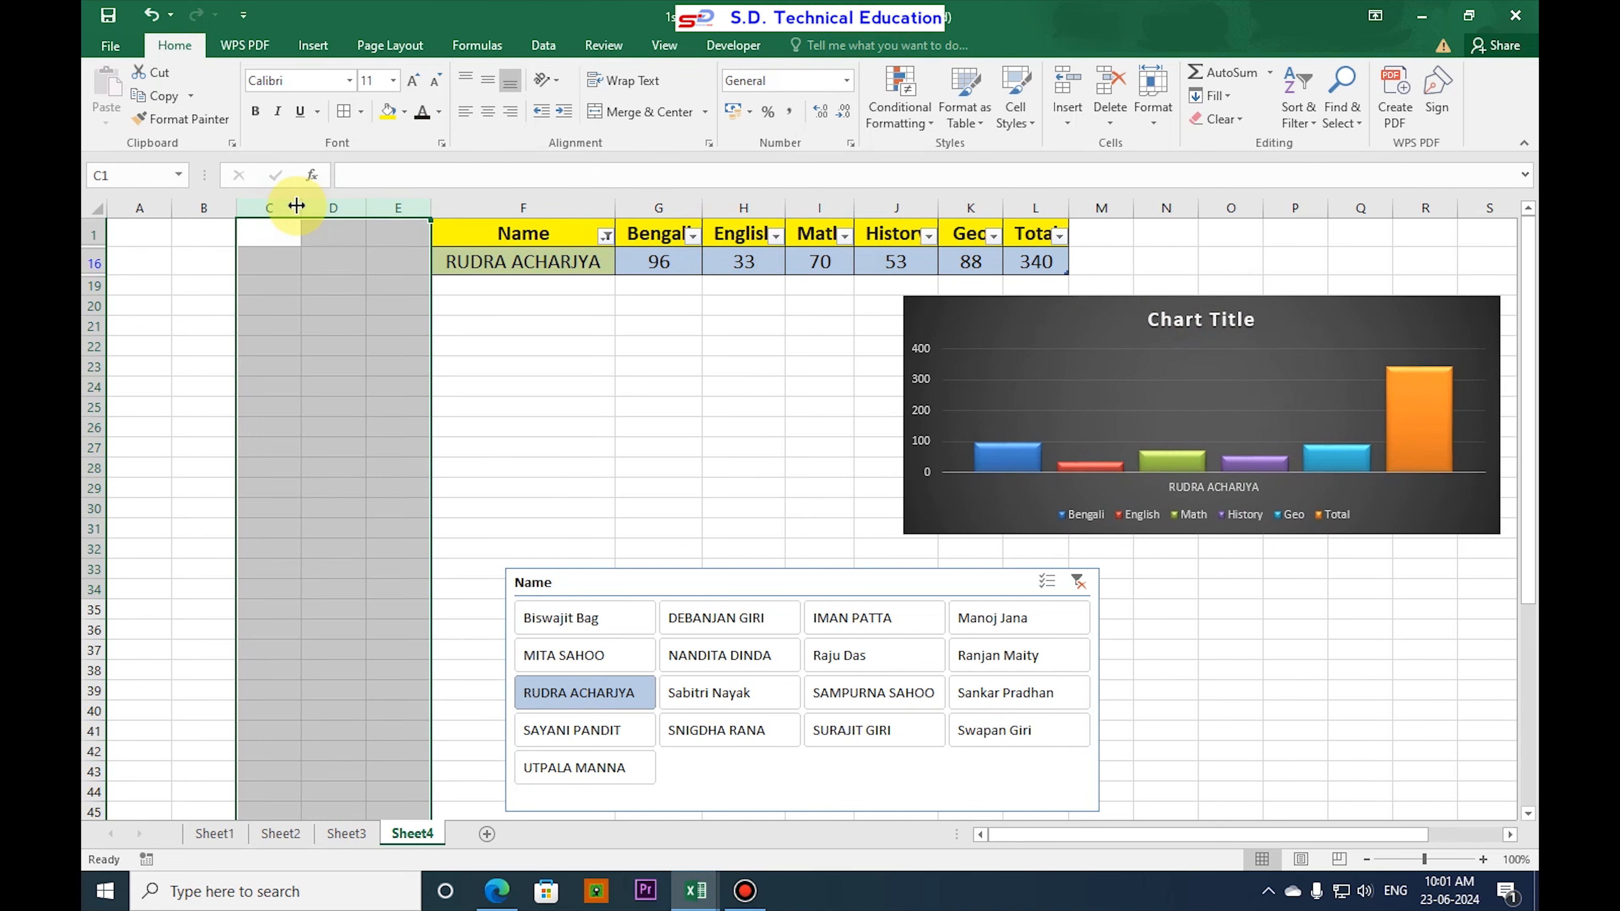
right_click(282, 207)
left_click(319, 373)
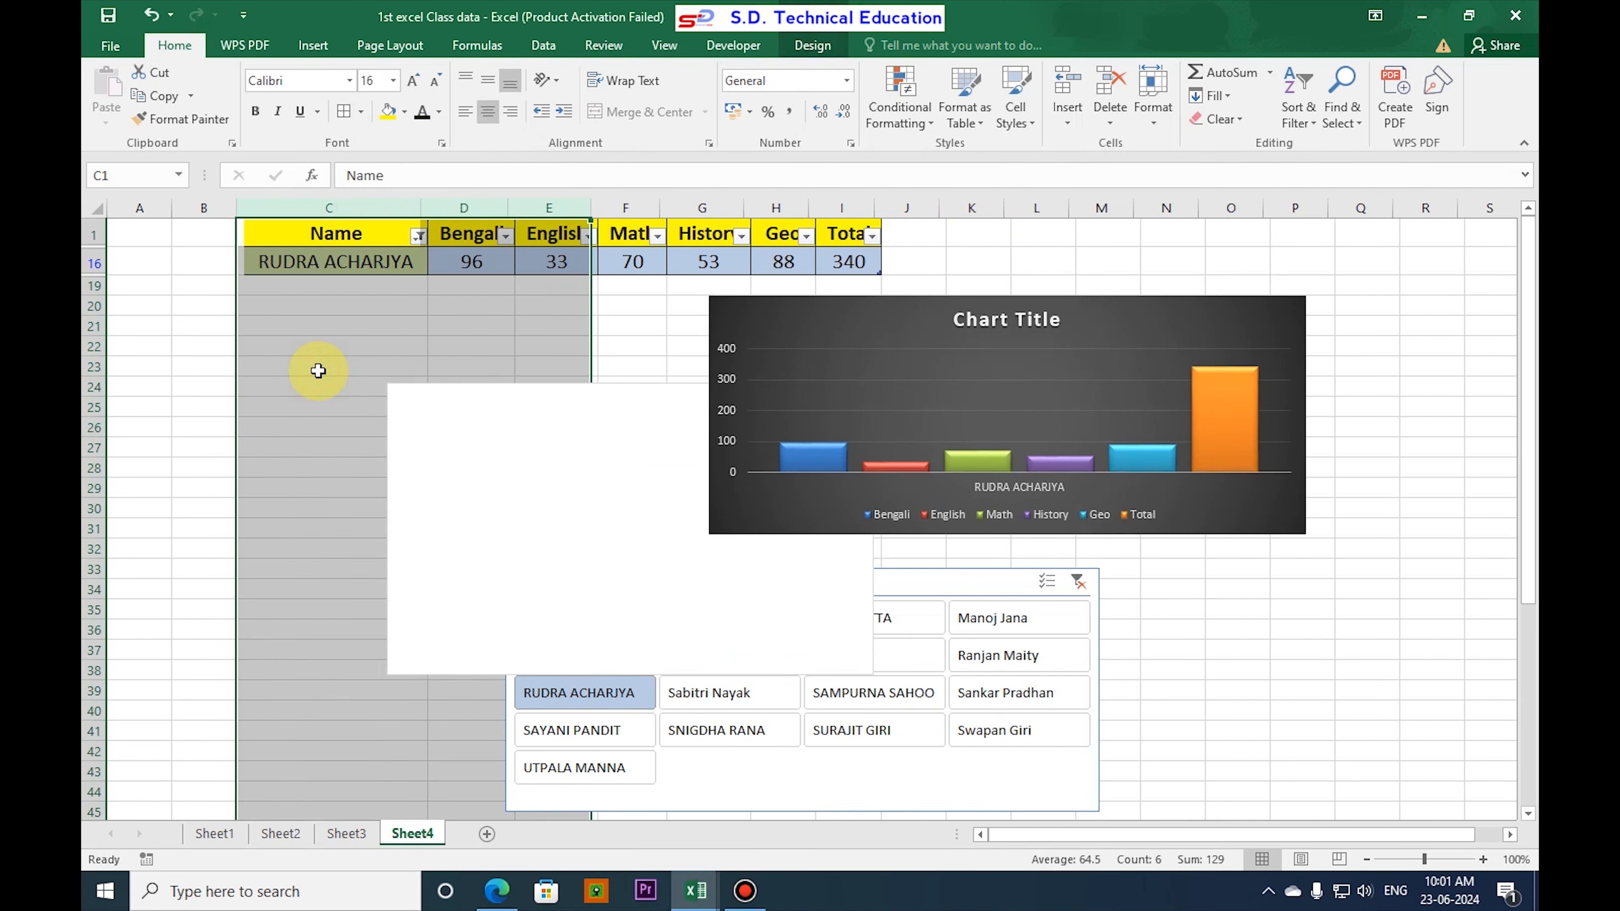
- Reposition the marks chart beside the table's last column and delete the blank leftover chart
left_click_drag(973, 326, 1129, 257)
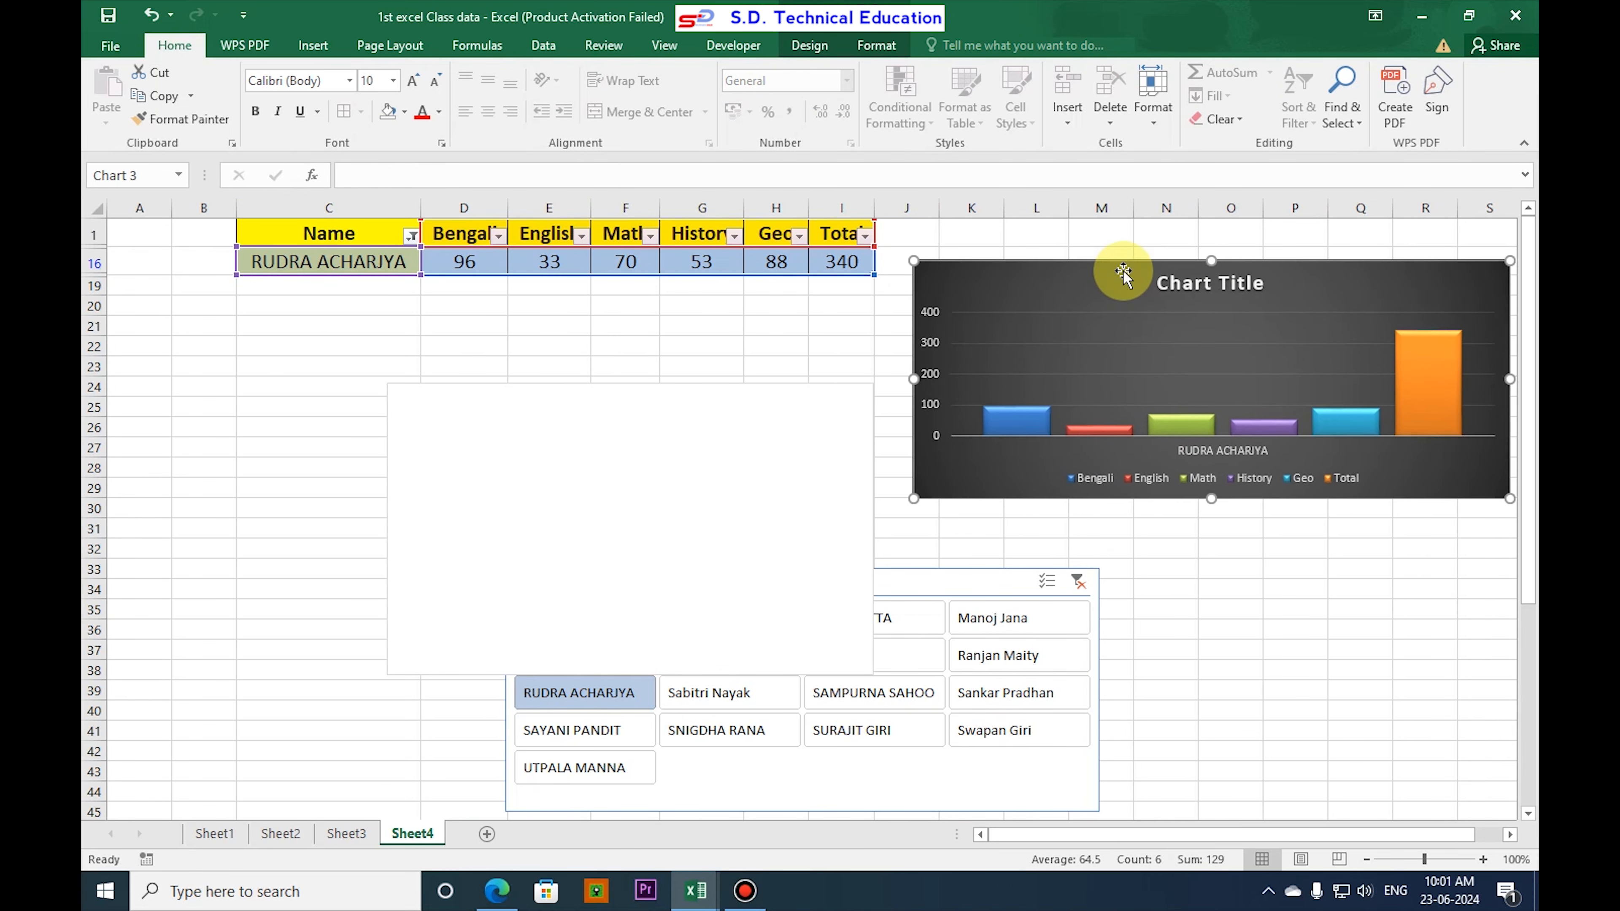
left_click(836, 524)
key("Delete")
- Place the Name slicer beneath the table, widened to about 18.68 cm, and apply the dark purple slicer style
left_click_drag(813, 573, 443, 391)
left_click_drag(727, 510, 847, 513)
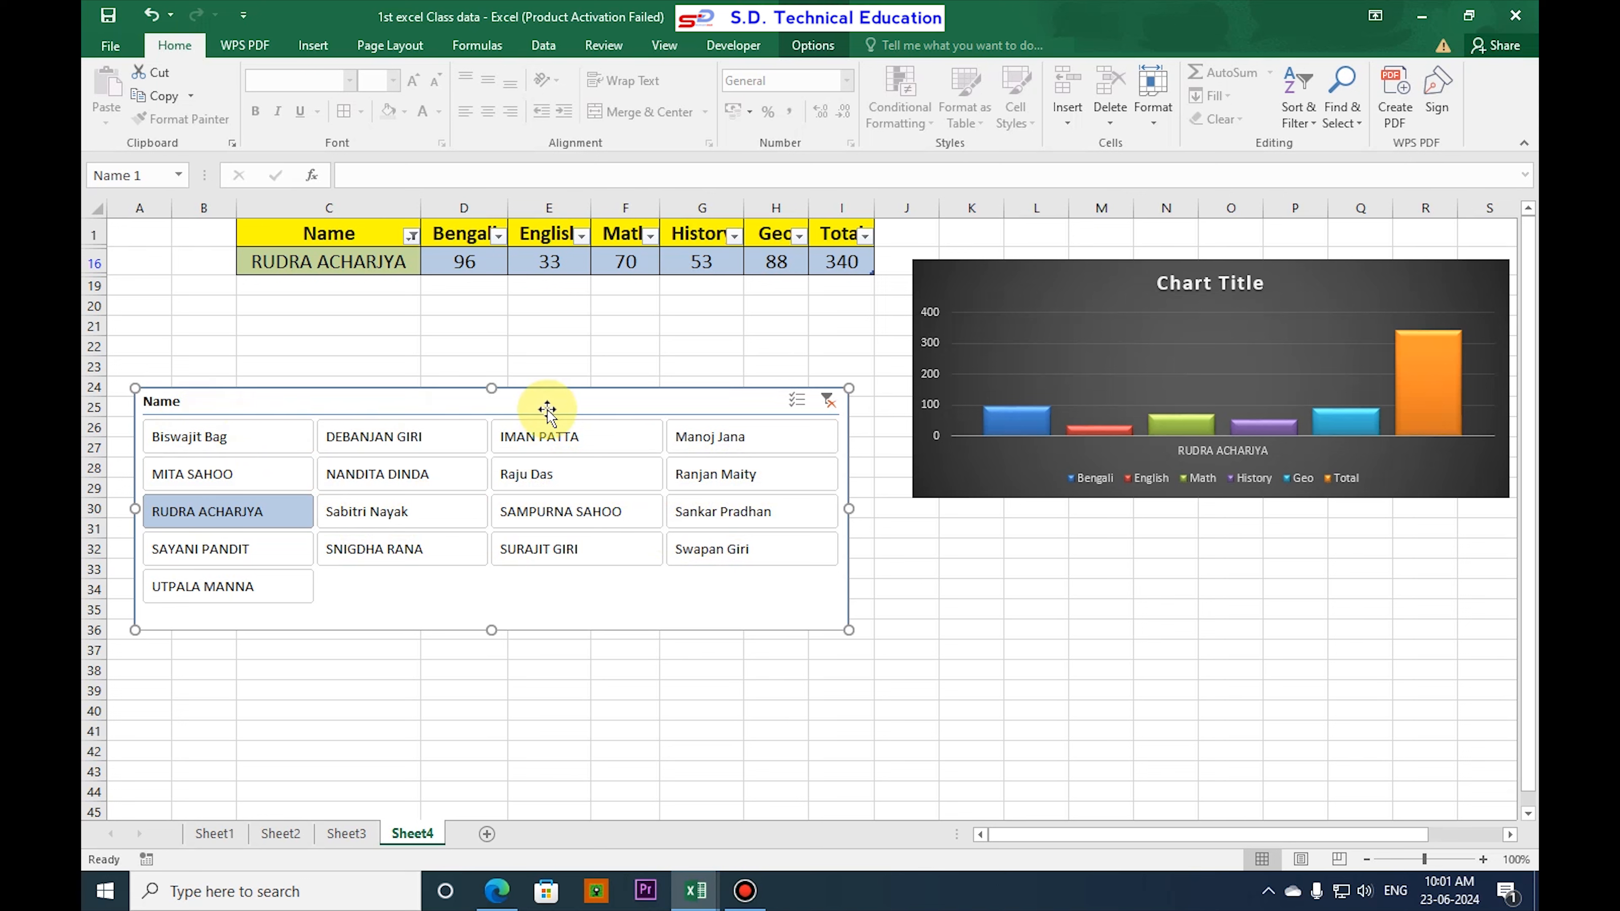
left_click(813, 45)
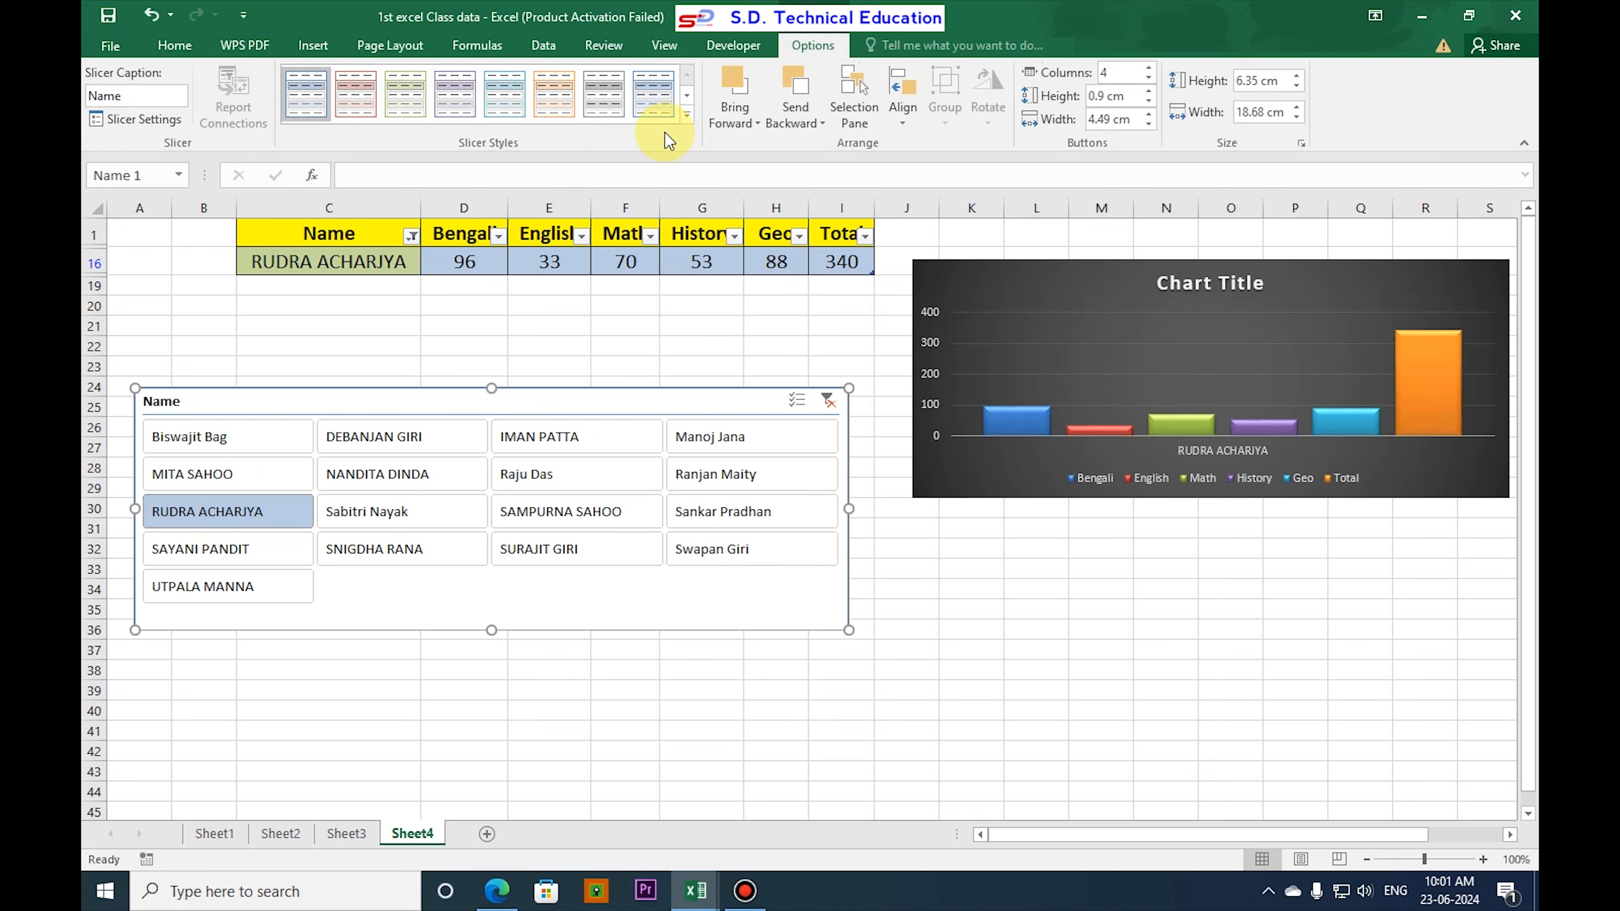
left_click(686, 115)
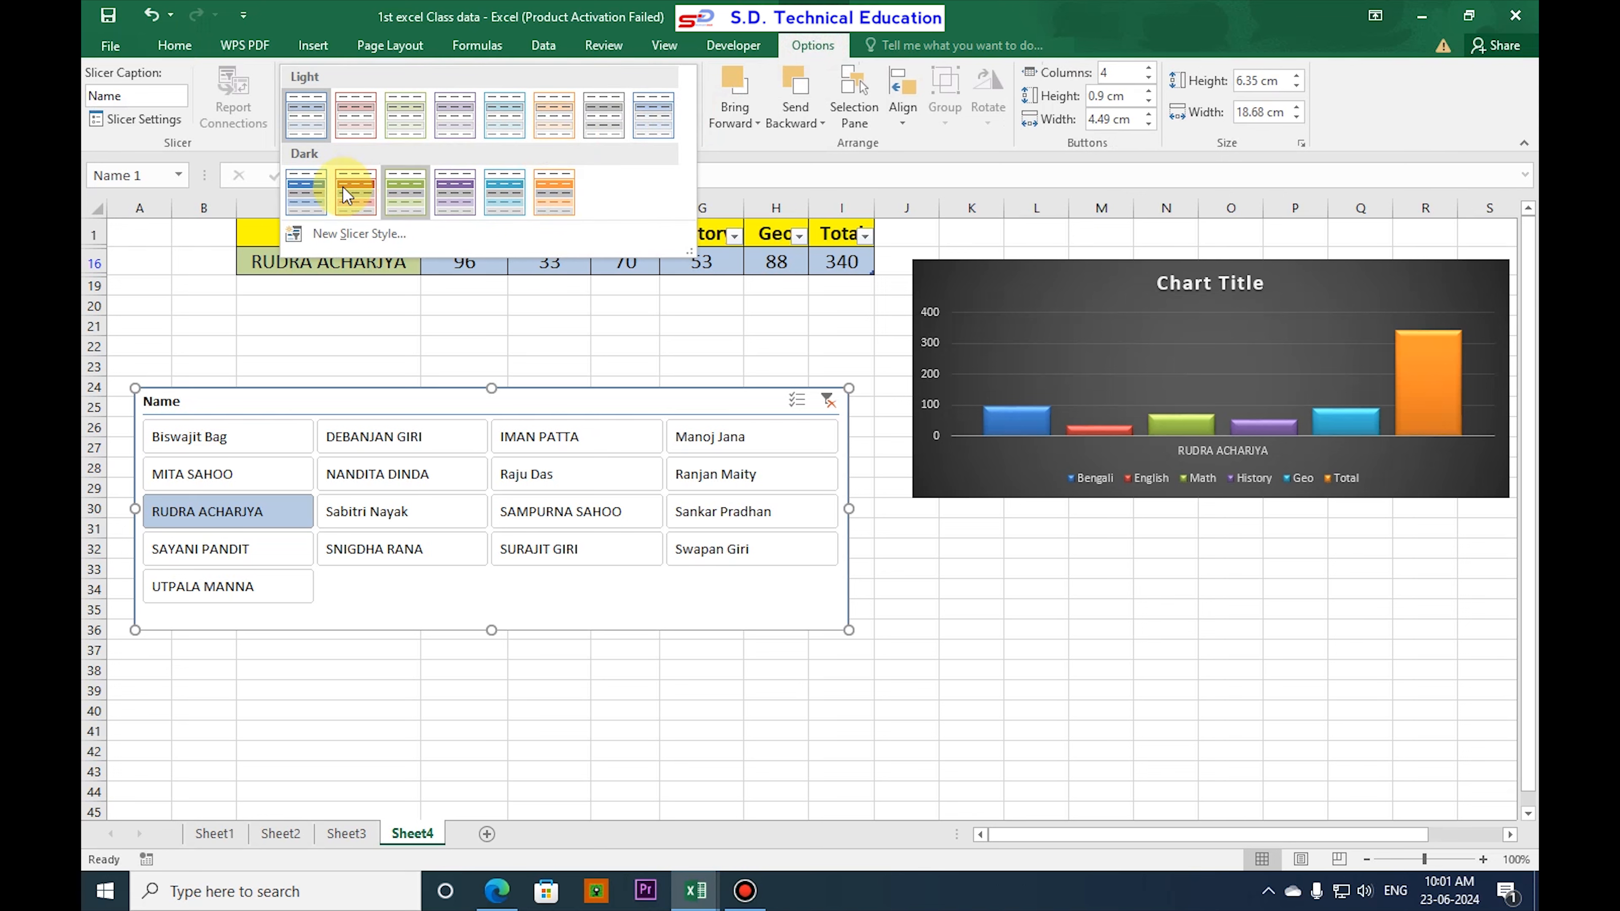
left_click(454, 191)
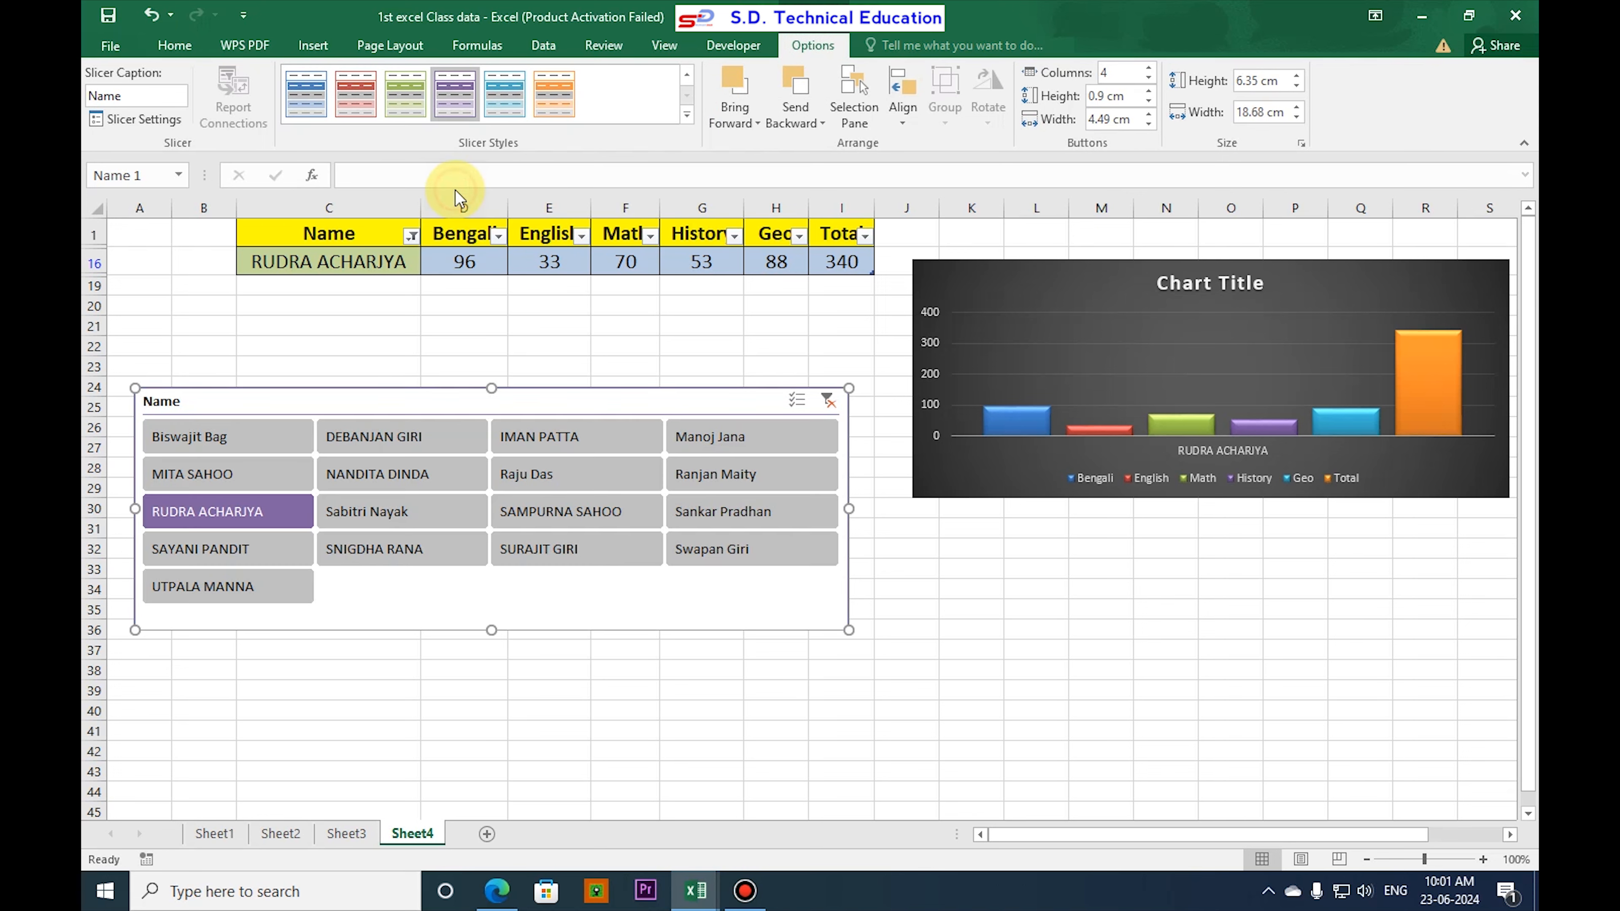
- Test the rearranged dashboard by filtering the table and chart by several students with the Name slicer
left_click(389, 473)
left_click(292, 486)
left_click(472, 709)
left_click(383, 545)
left_click(395, 510)
left_click(555, 514)
left_click(555, 539)
- Make the marks chart slightly taller and check it by filtering through more students in the Name slicer
left_click(1186, 504)
left_click_drag(1209, 502, 1211, 536)
left_click(712, 549)
left_click(736, 517)
left_click(606, 511)
left_click(714, 474)
left_click(747, 442)
left_click(622, 441)
left_click(357, 472)
left_click(252, 439)
- Convert the Name, Month and Sales data in G1:I19 on Sheet3 into a table with headers
left_click(345, 832)
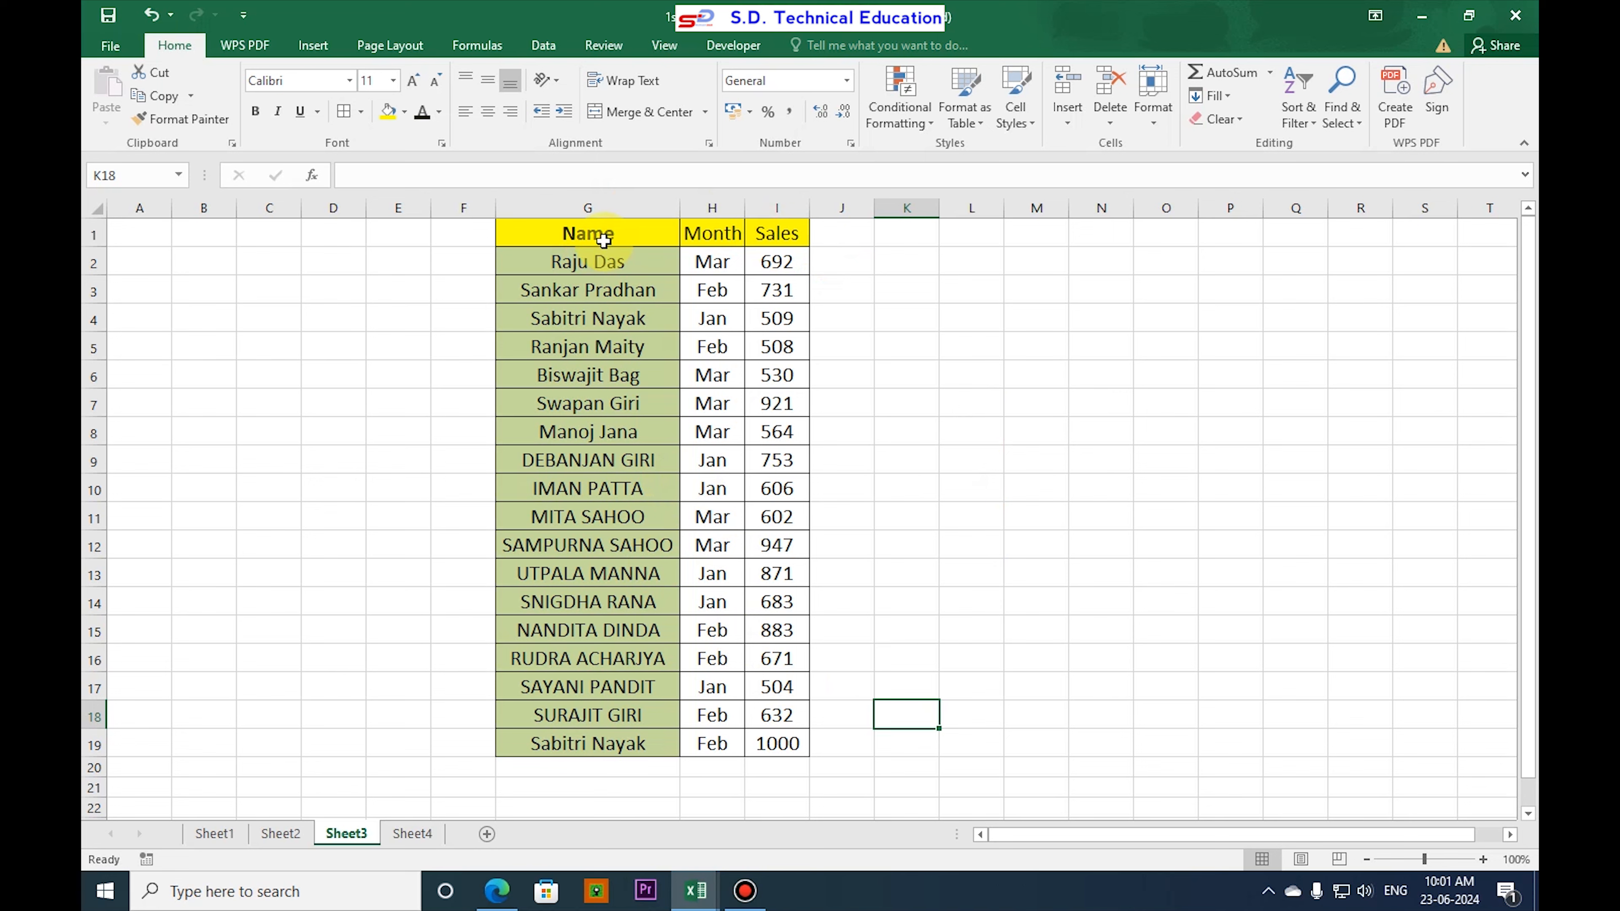
left_click_drag(597, 238, 766, 742)
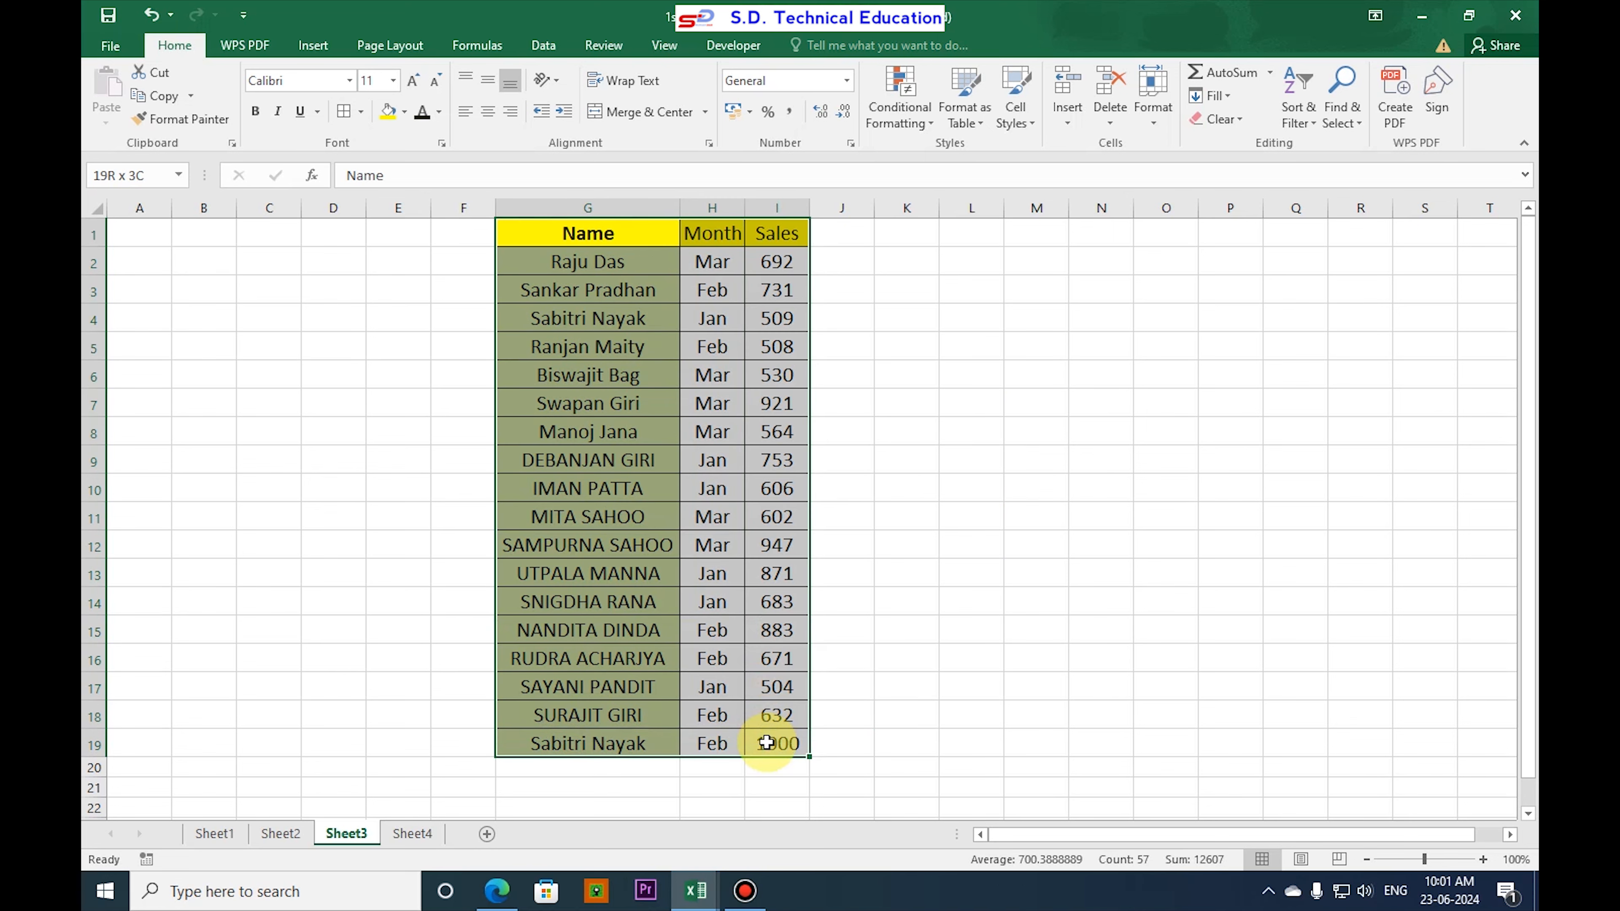
left_click(314, 45)
left_click(253, 96)
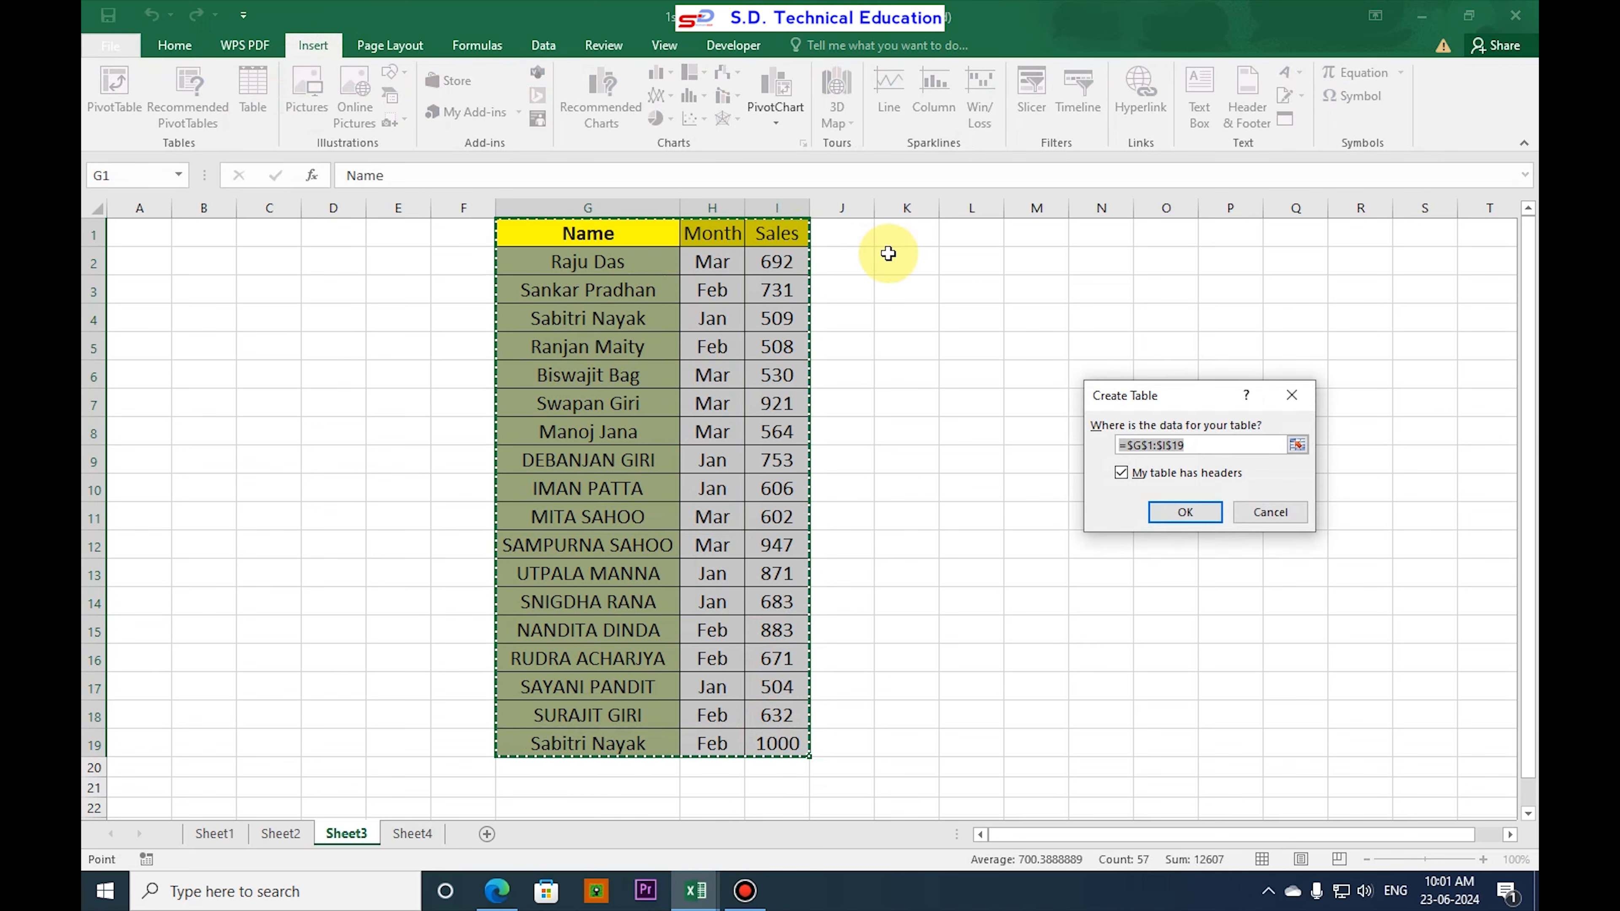
left_click_drag(1142, 401, 972, 376)
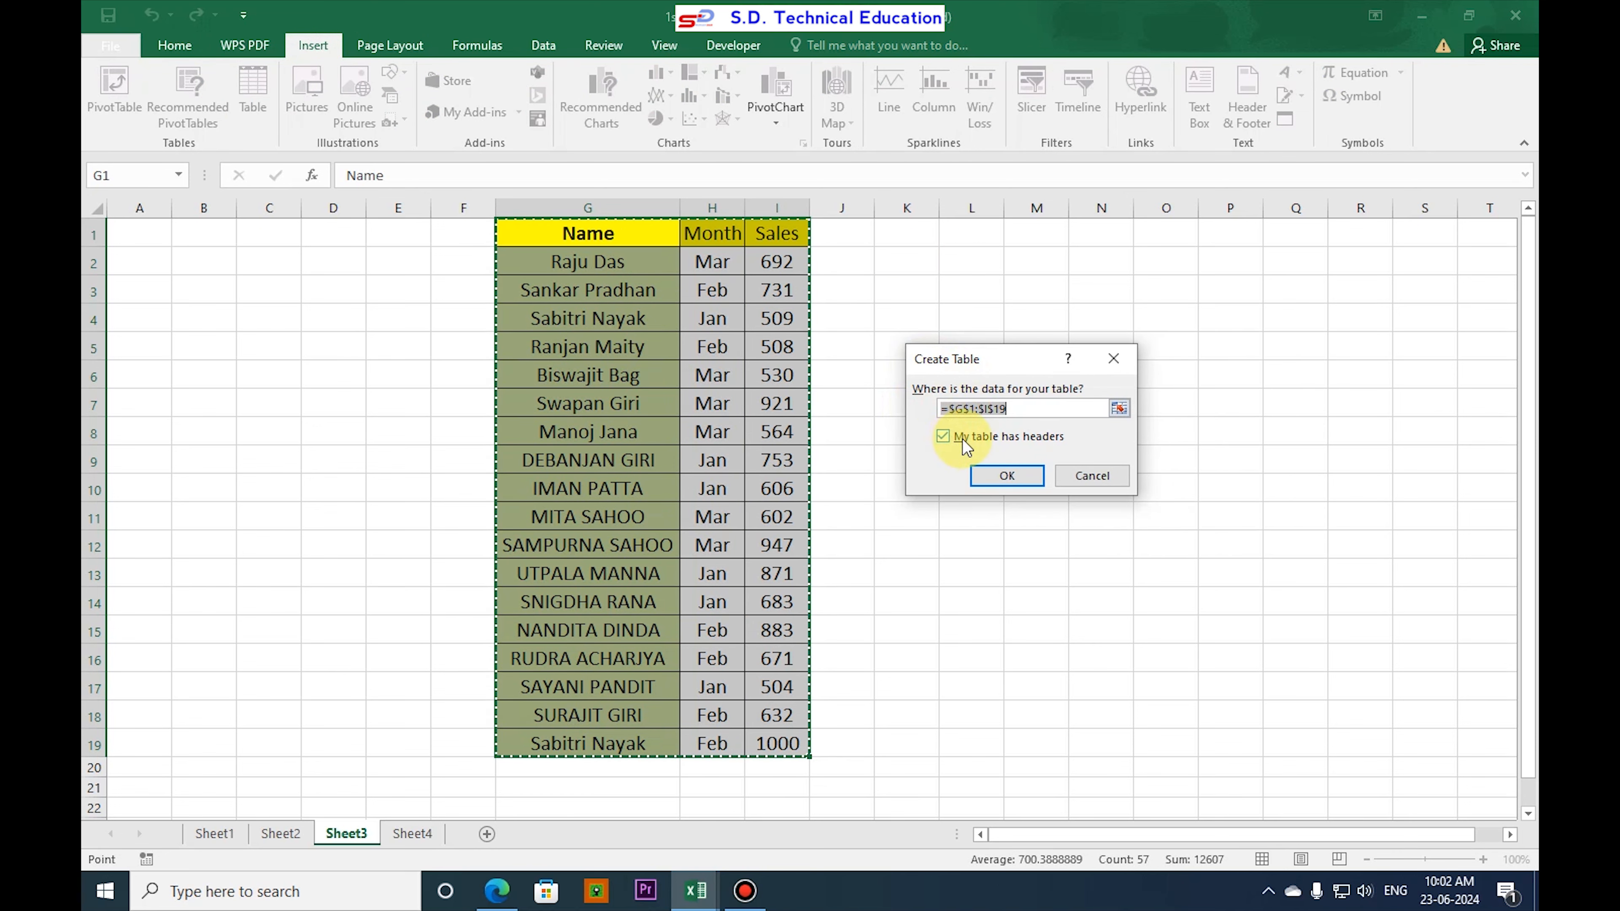
left_click(942, 440)
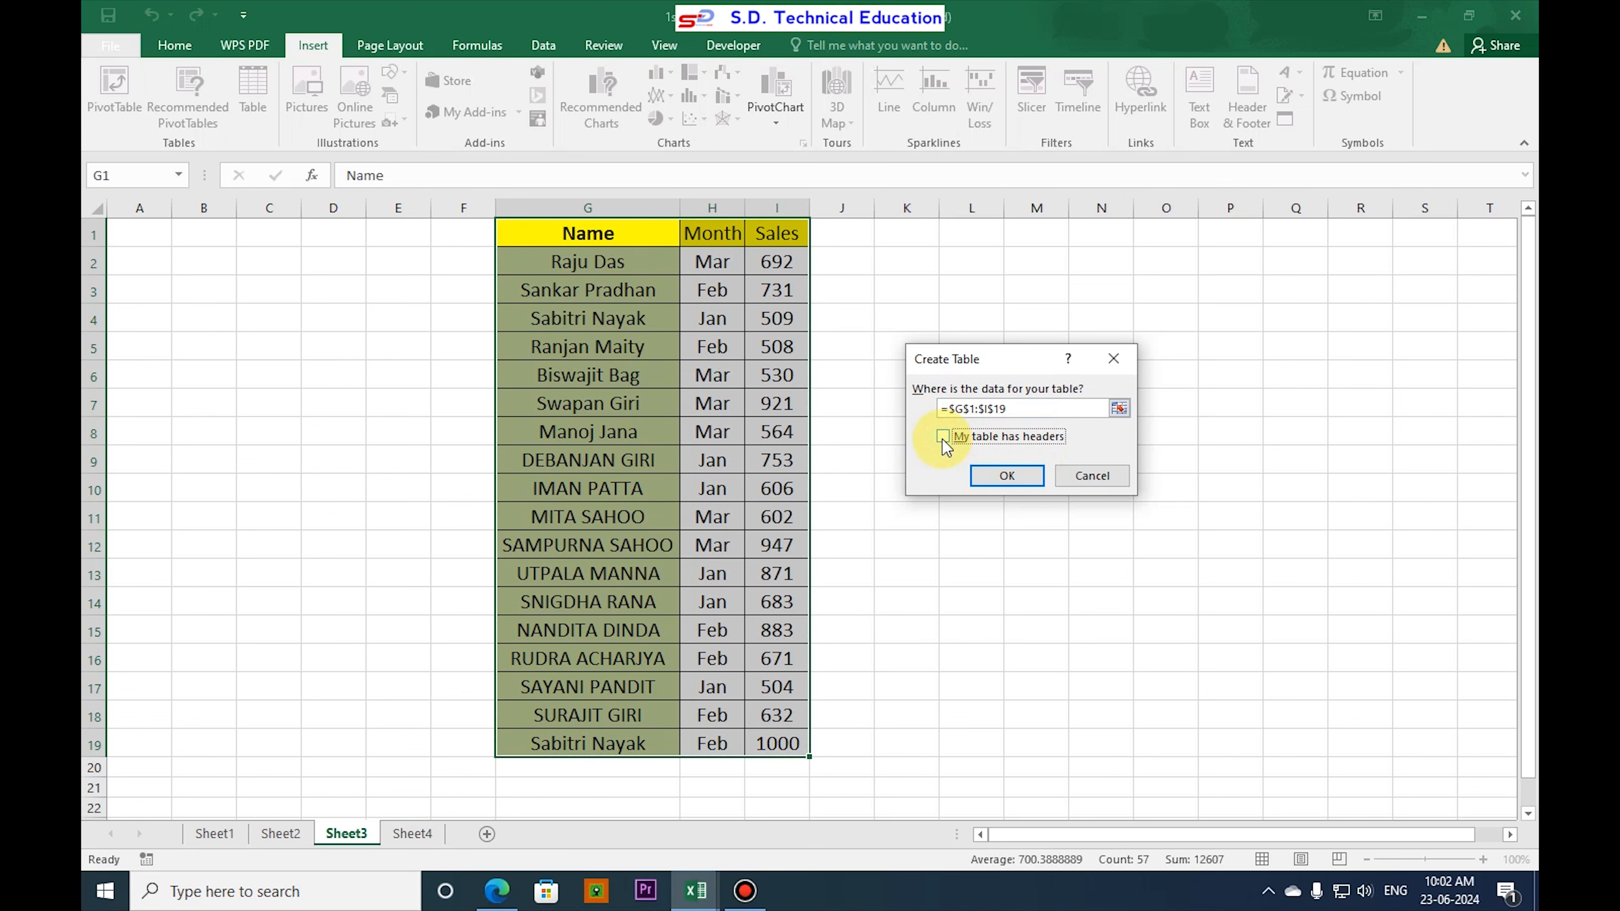
left_click(1002, 475)
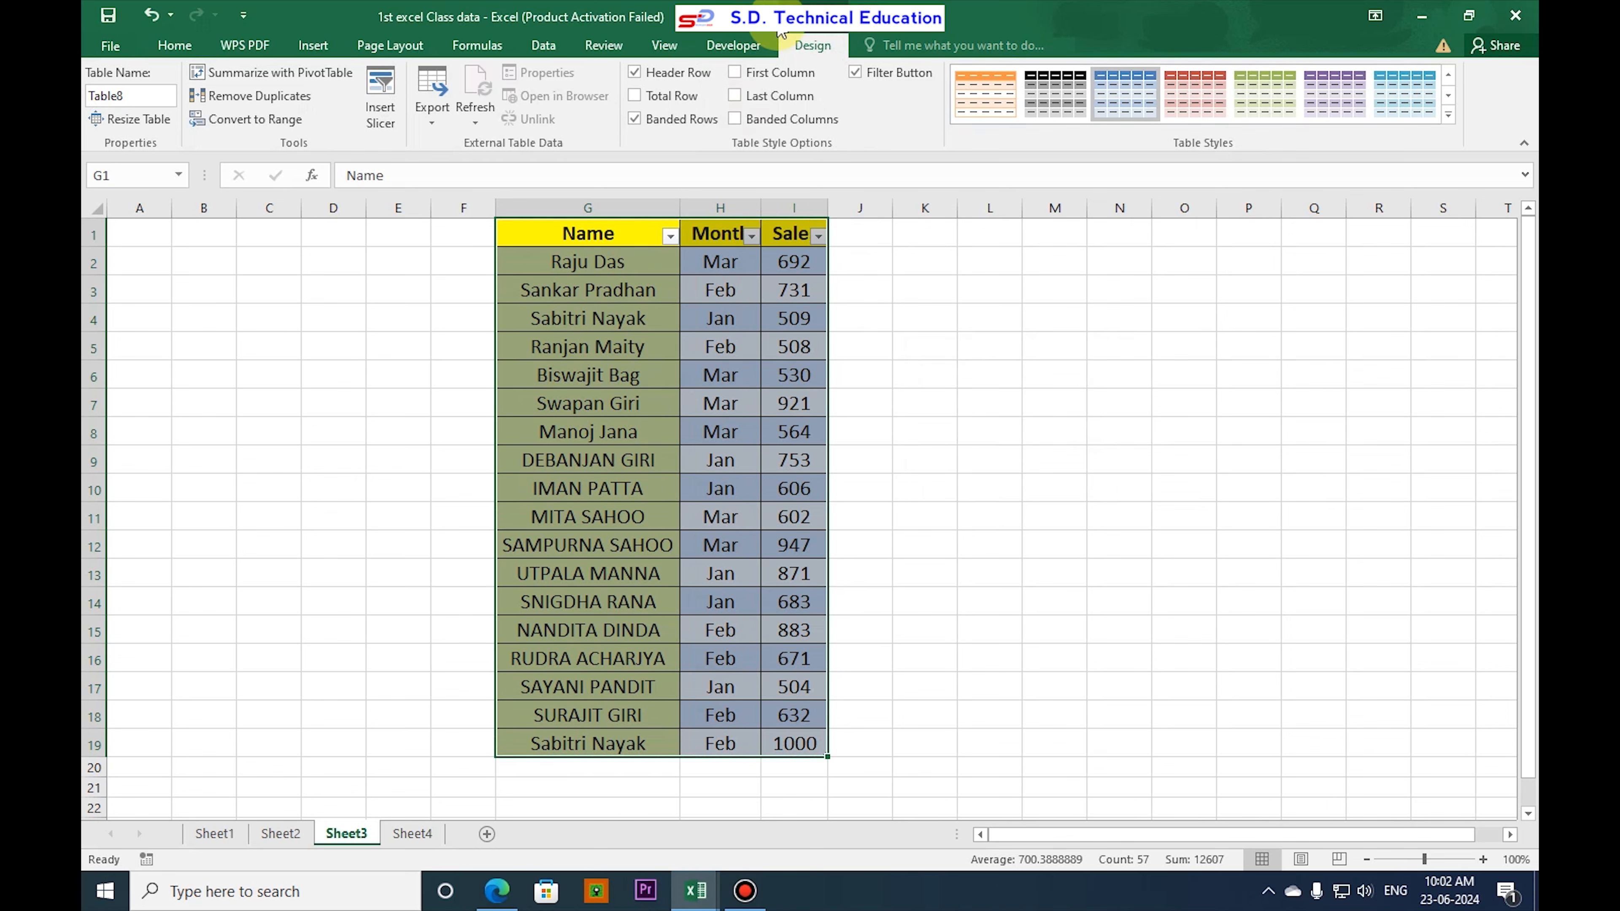
- Insert a slicer for the Month field of the Sheet3 sales table
left_click(985, 456)
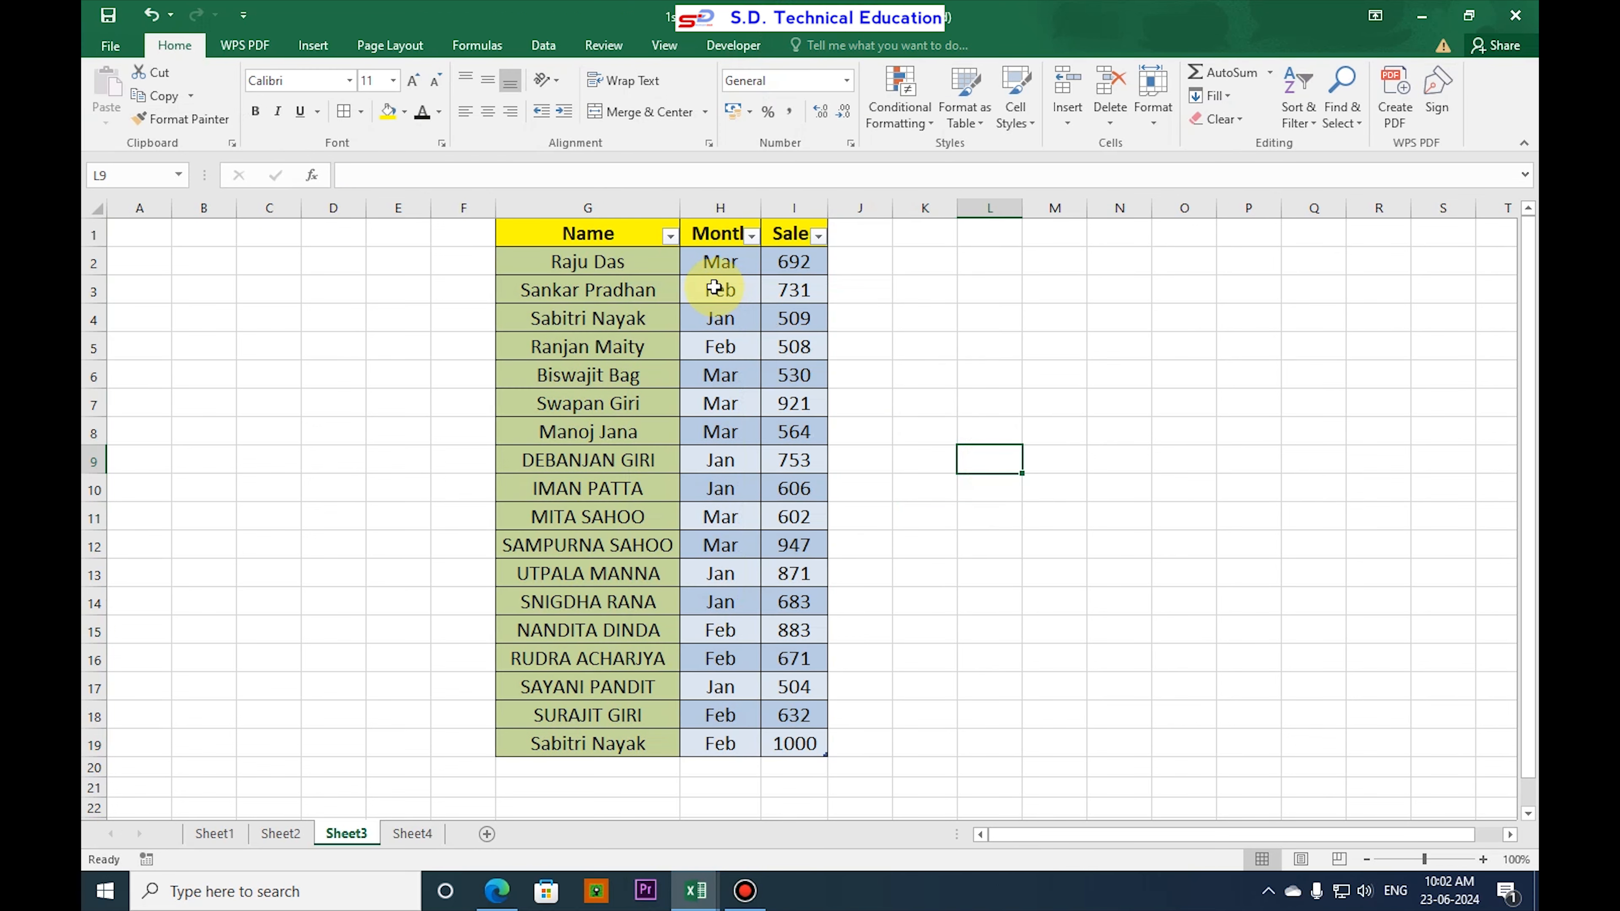
left_click(678, 279)
left_click(809, 50)
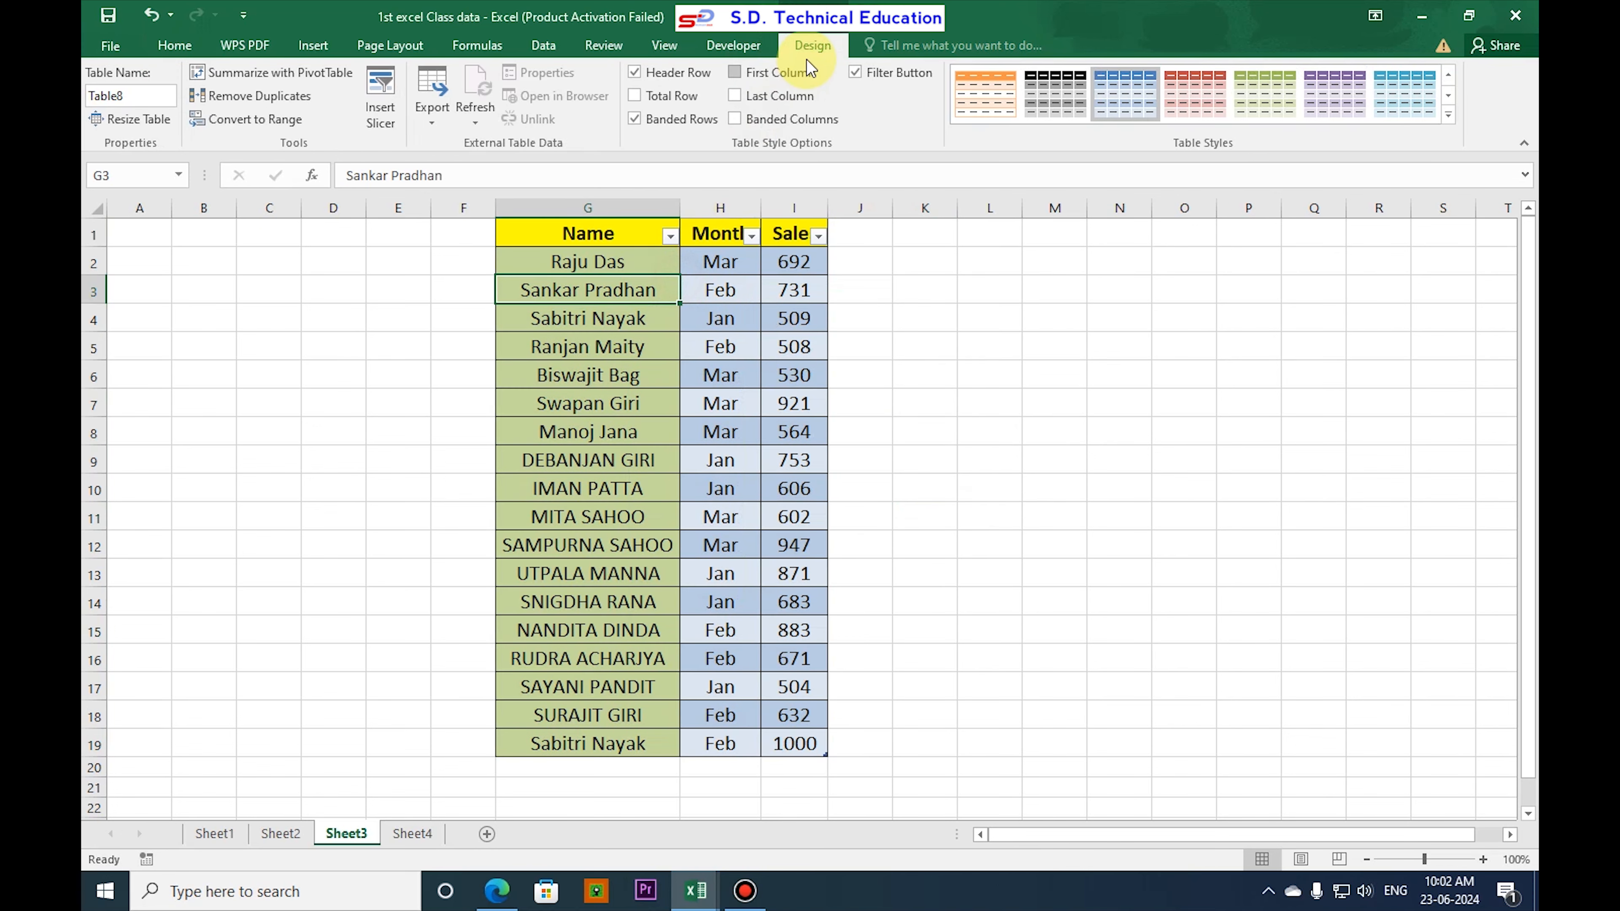
left_click(604, 236)
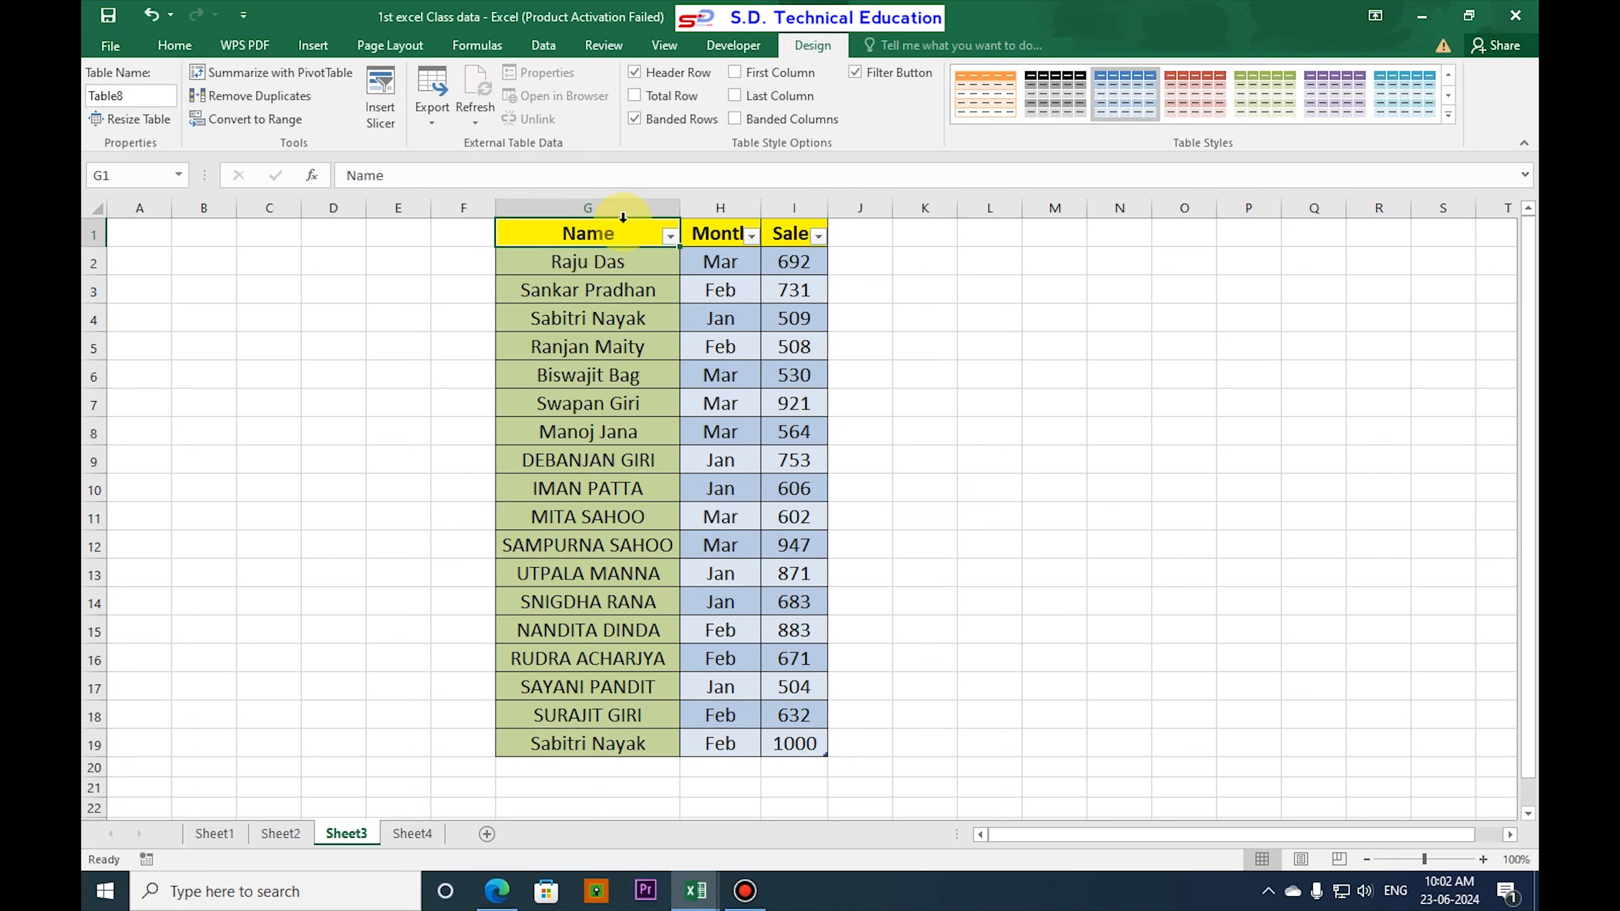
left_click(379, 127)
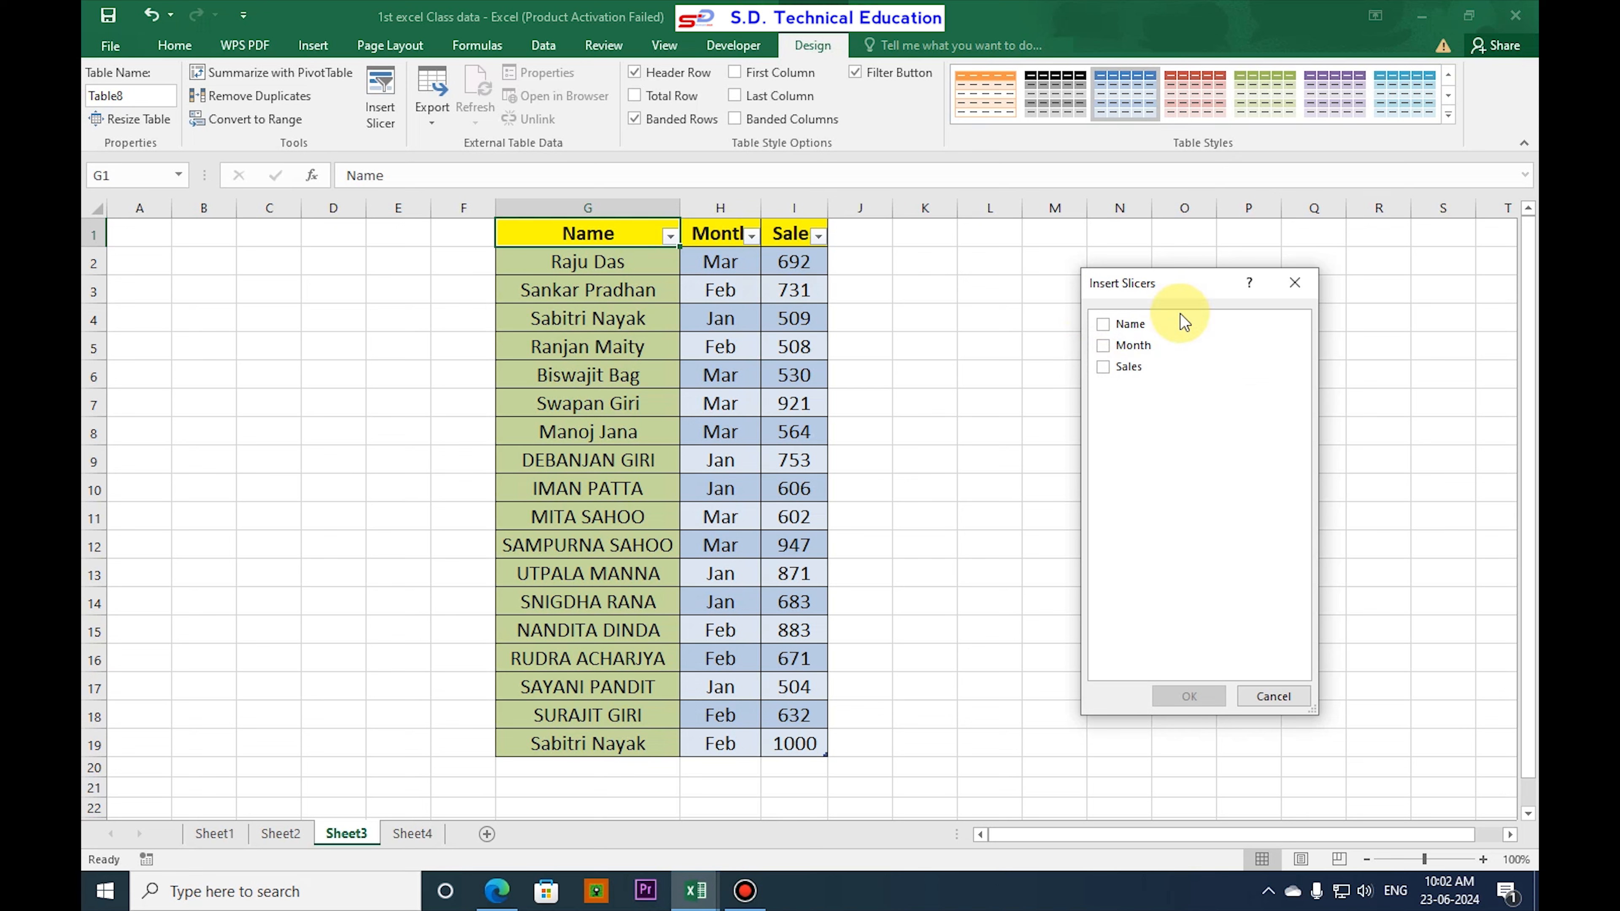
left_click(1103, 346)
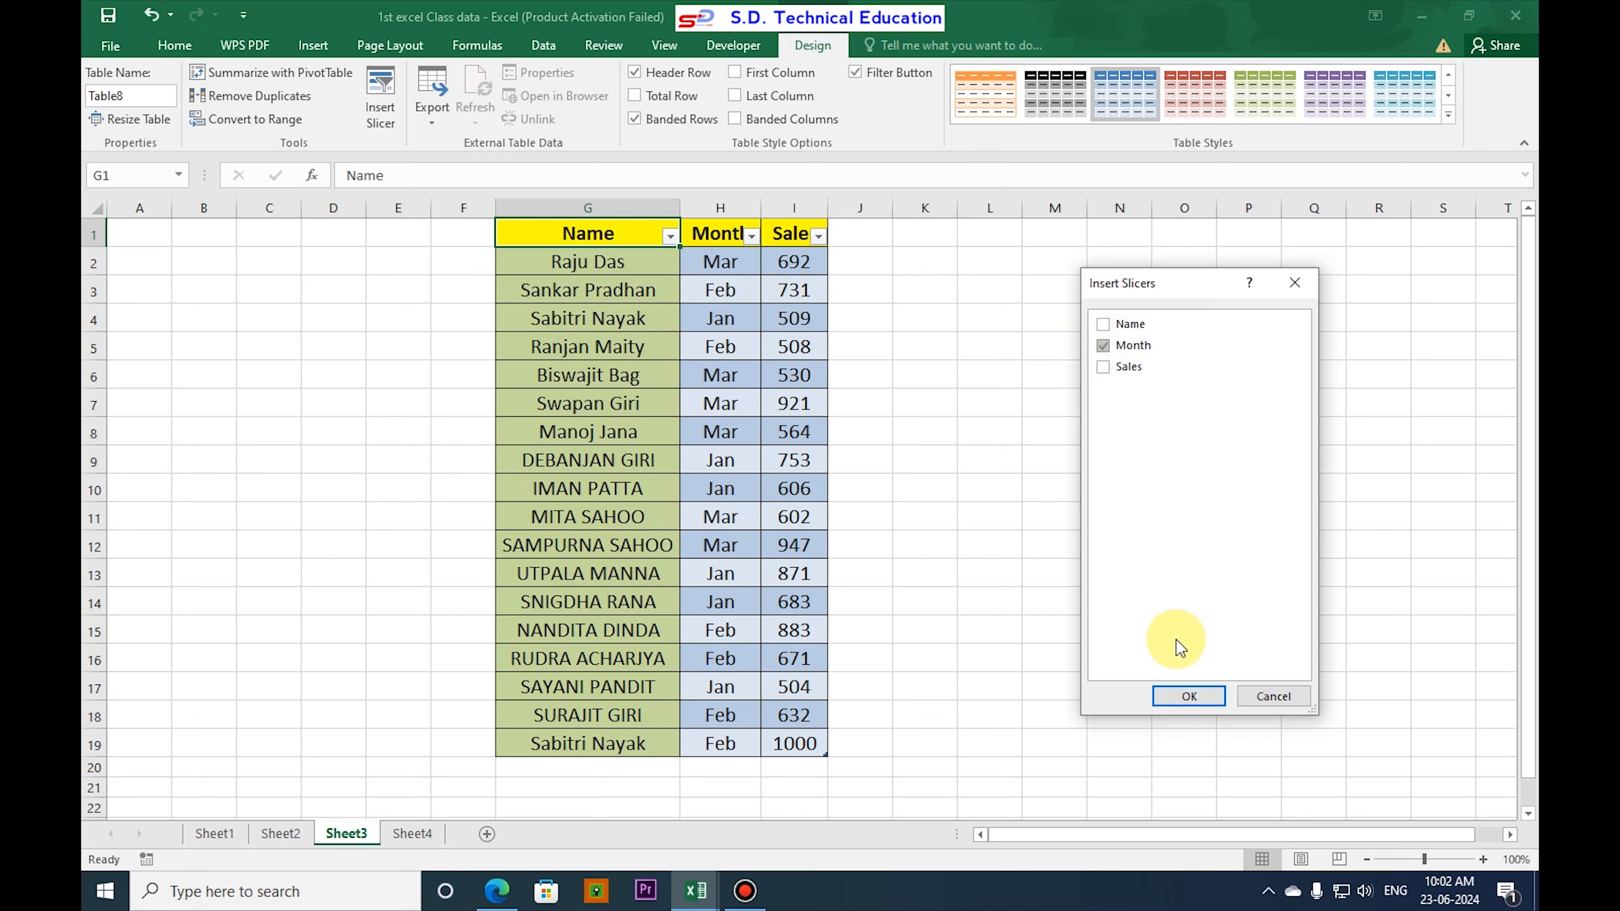
left_click(1186, 695)
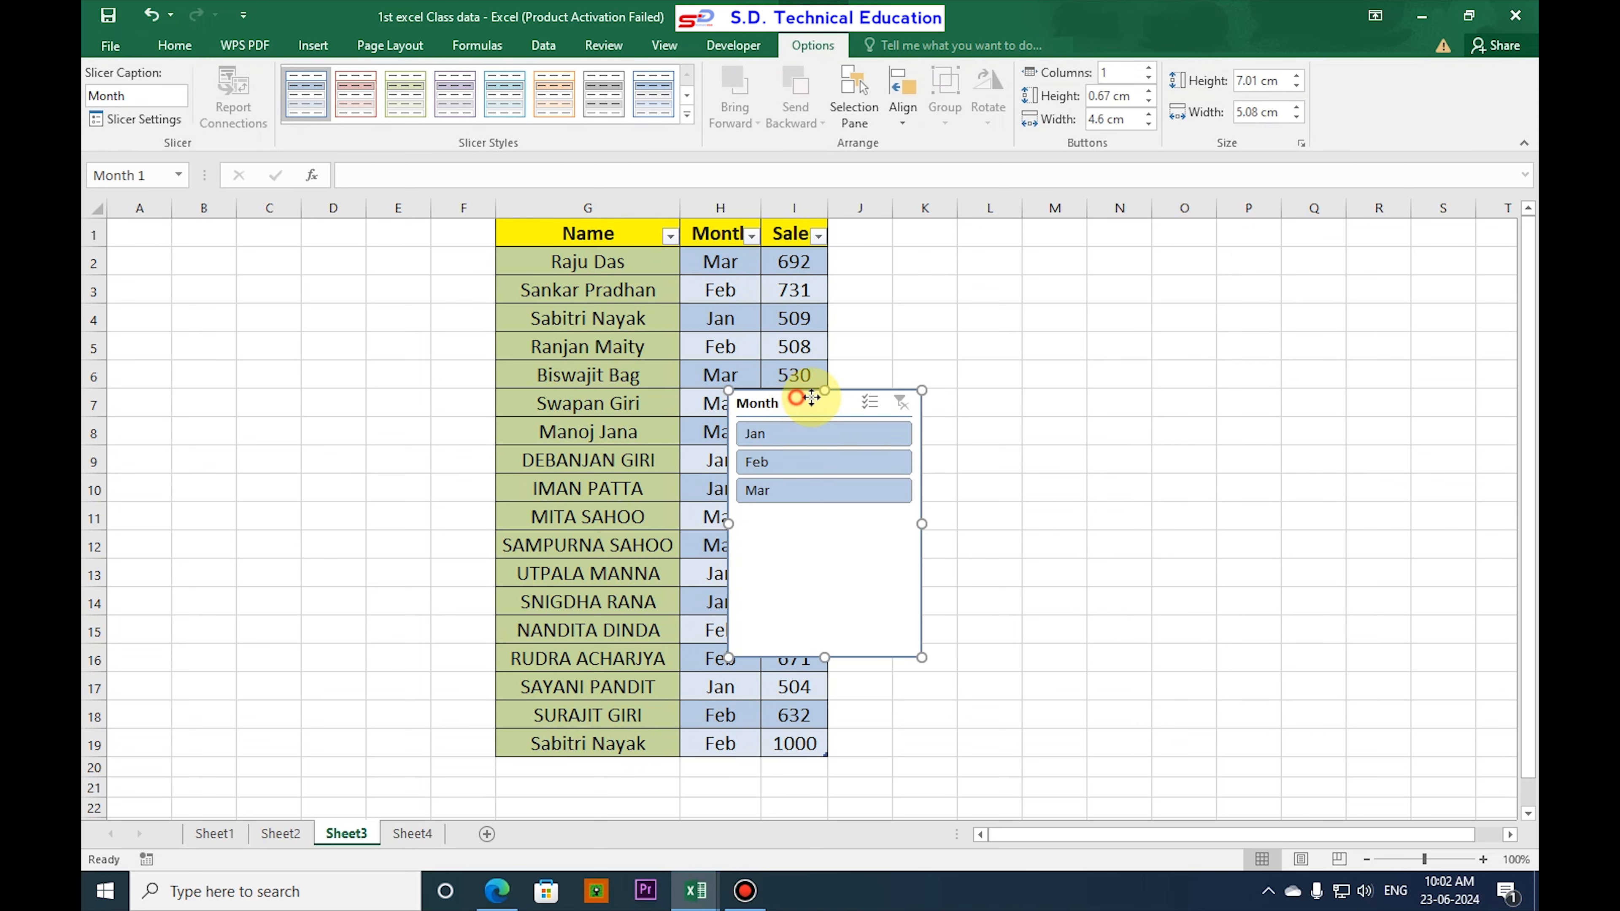
- Move the Month slicer beside the table, resized to about 3.52 by 6.24 cm, and apply the dark blue slicer style
left_click_drag(799, 397, 1059, 321)
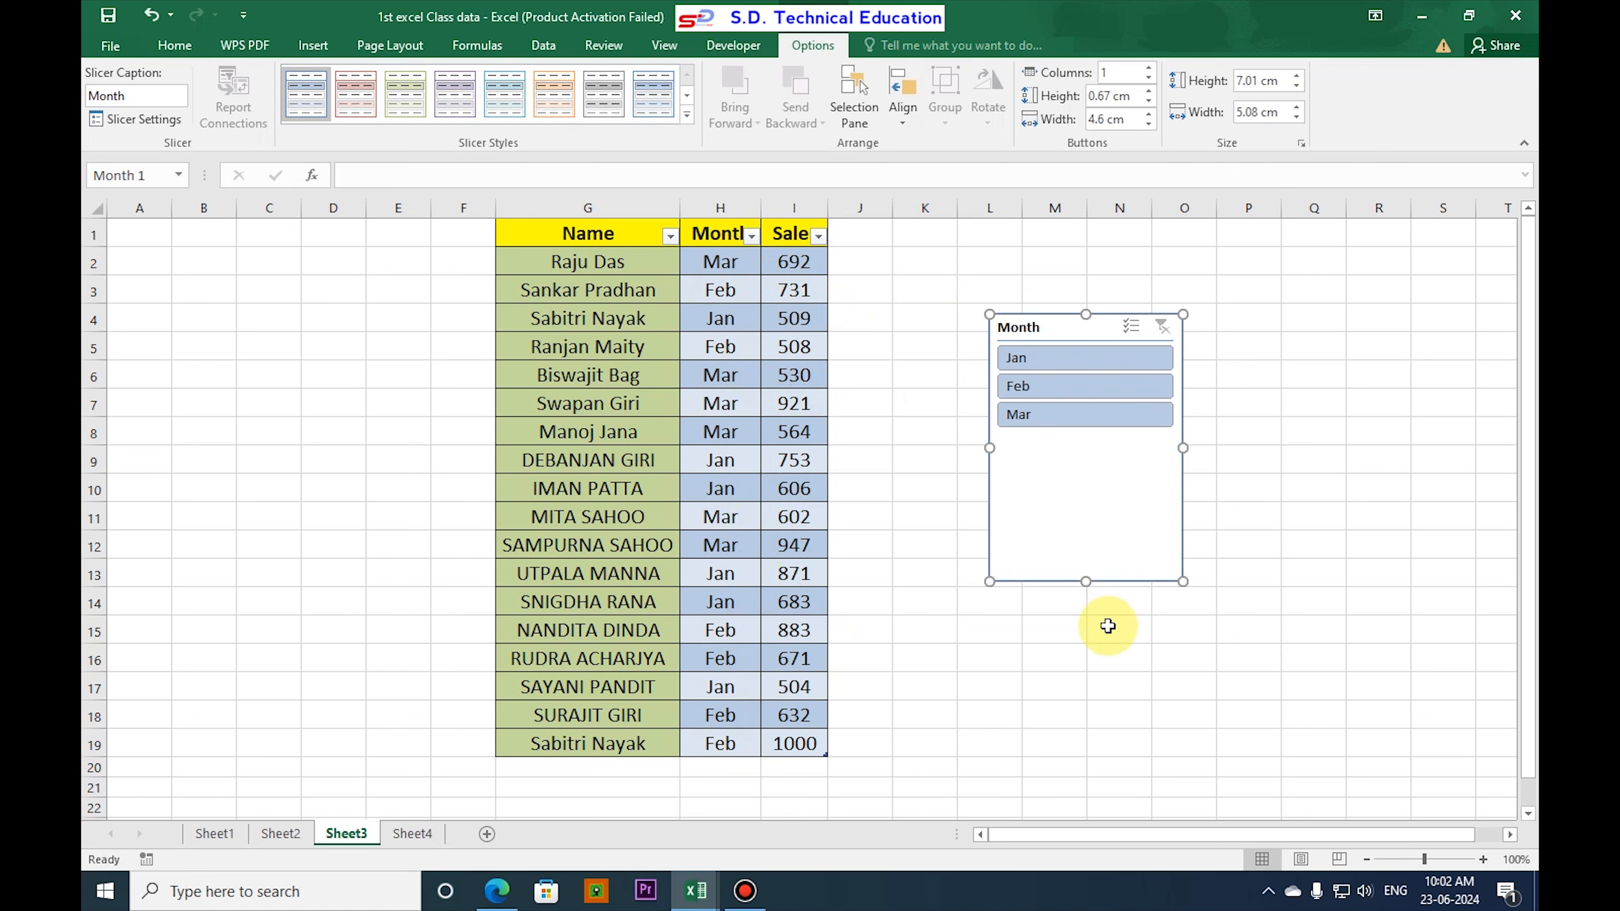
left_click_drag(1085, 581, 1084, 448)
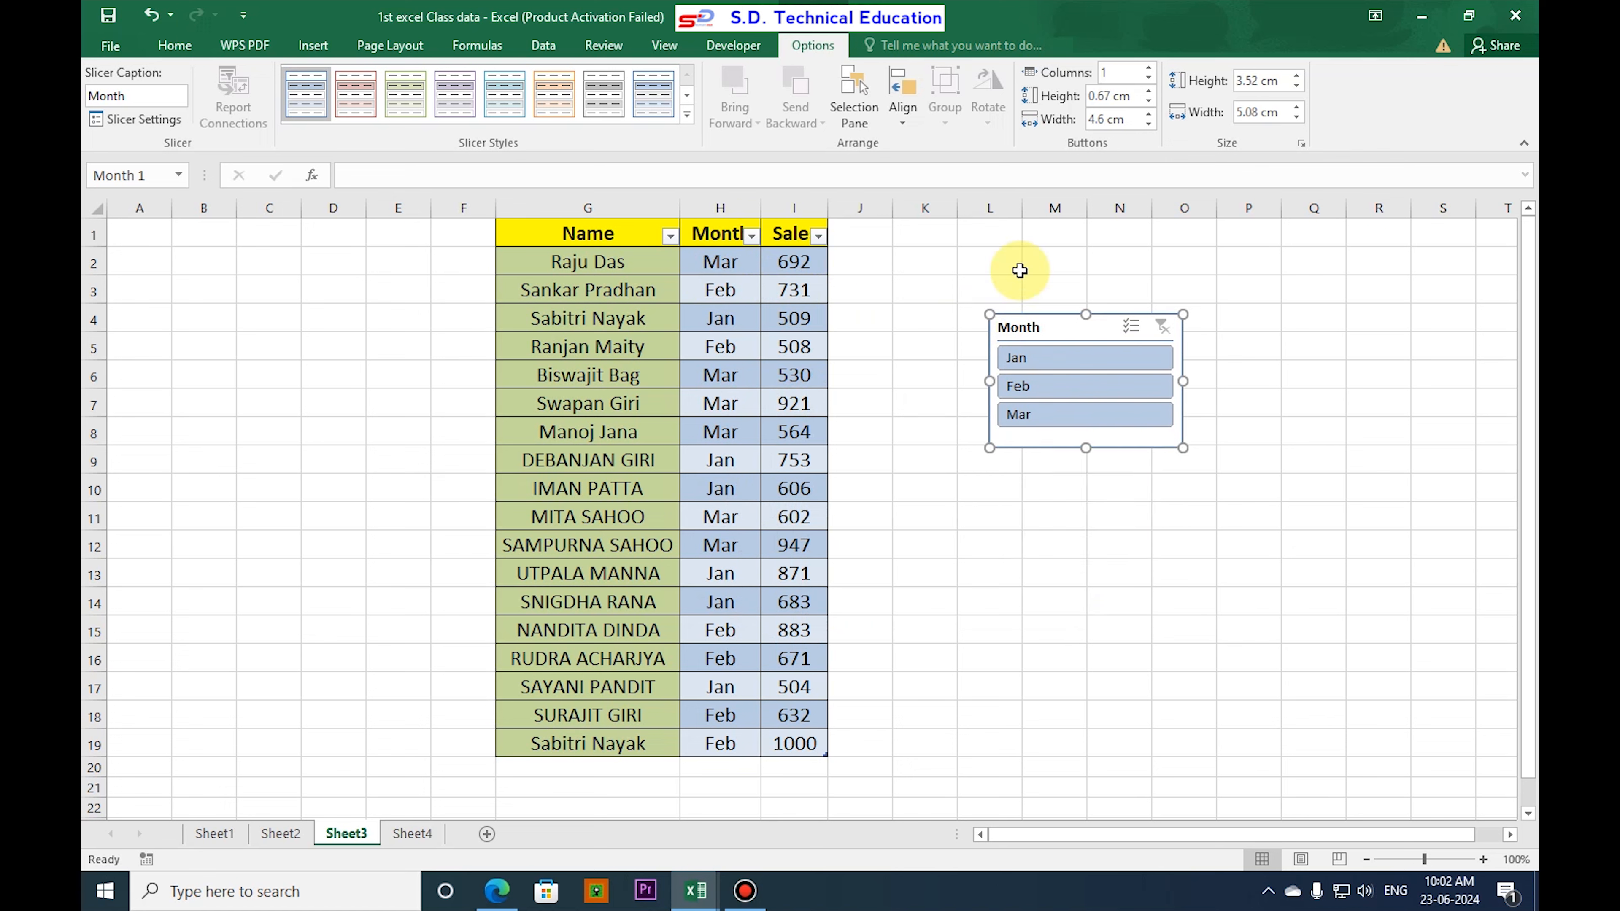
left_click(688, 119)
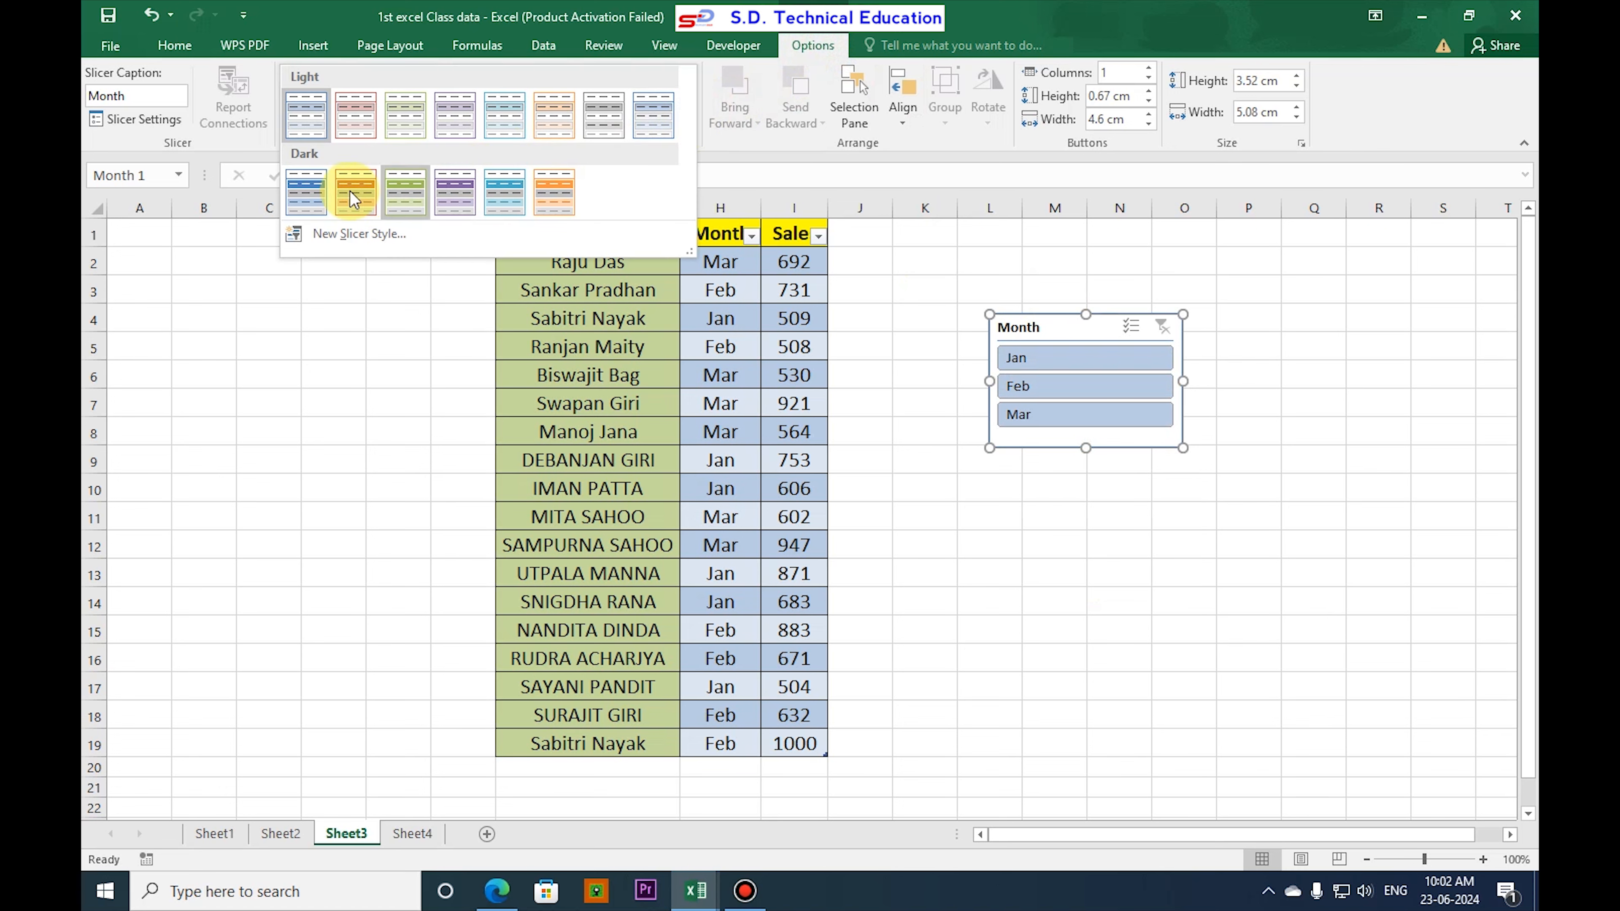
left_click(319, 199)
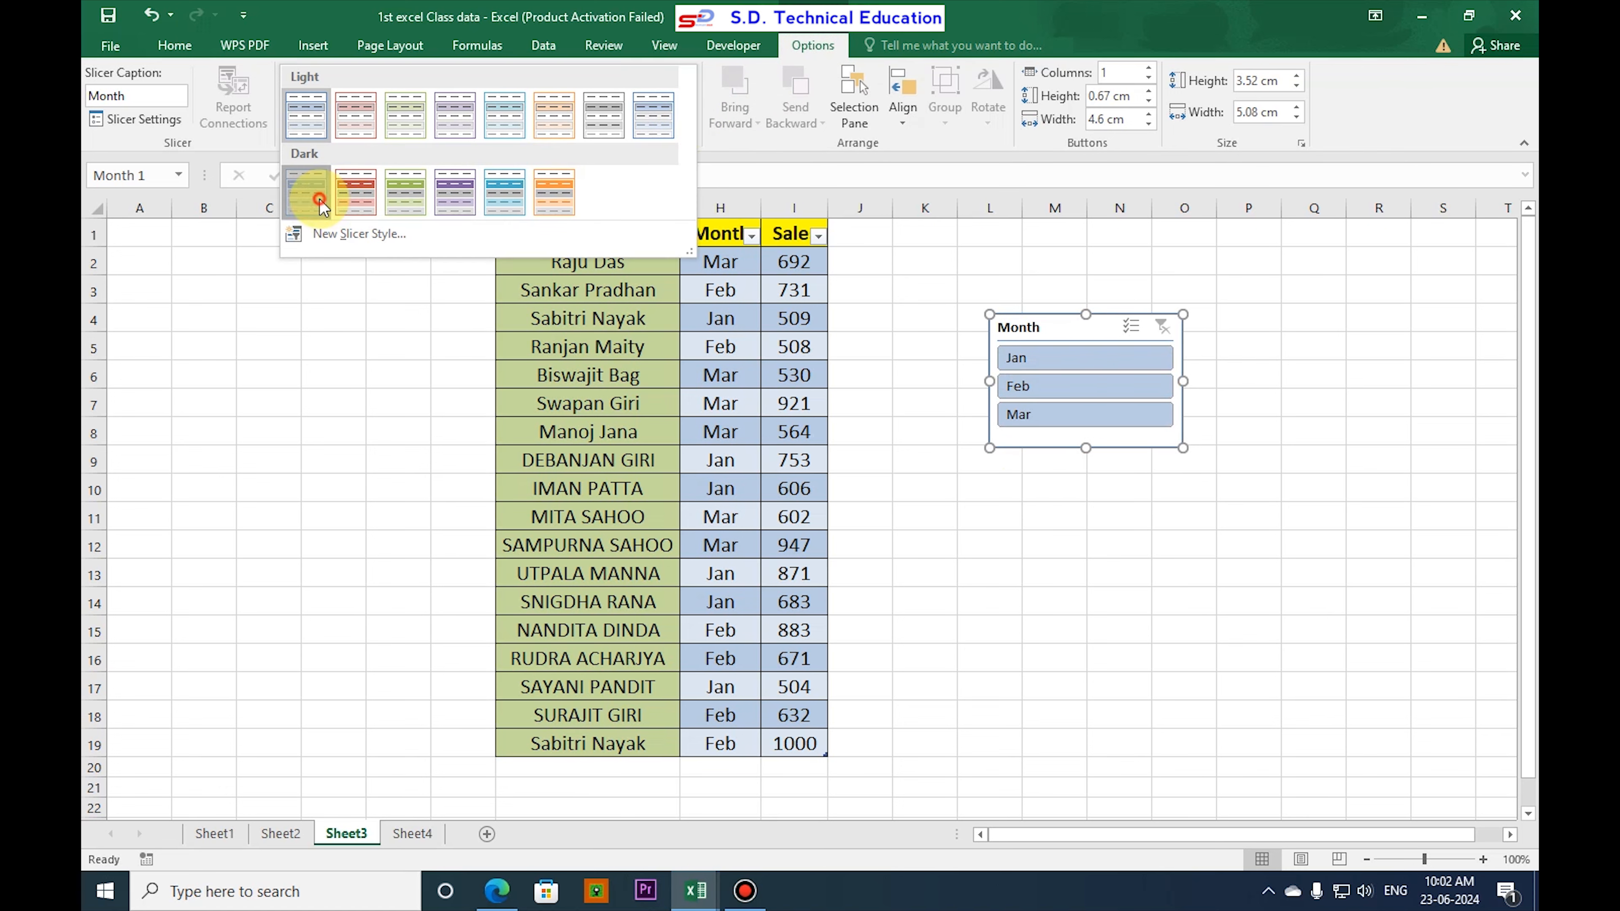
left_click_drag(1183, 381, 1227, 381)
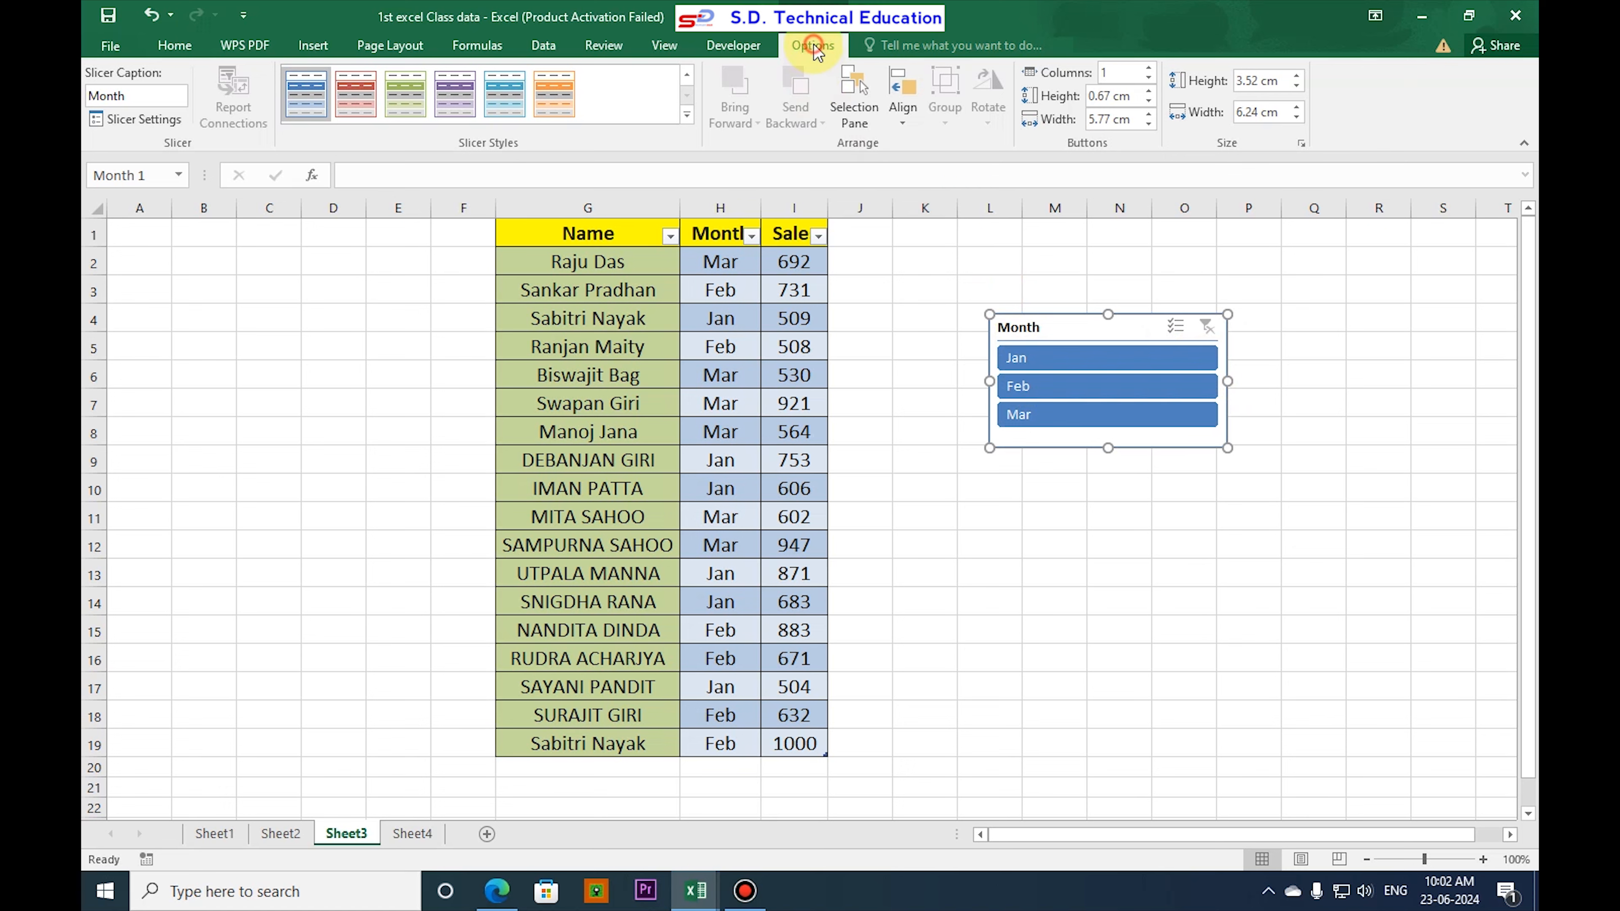
- Arrange the Month slicer in 3 columns with buttons 1.4 cm high and 2.5 cm wide, and fit it closer beside the table
left_click(1148, 72)
left_click(1148, 72)
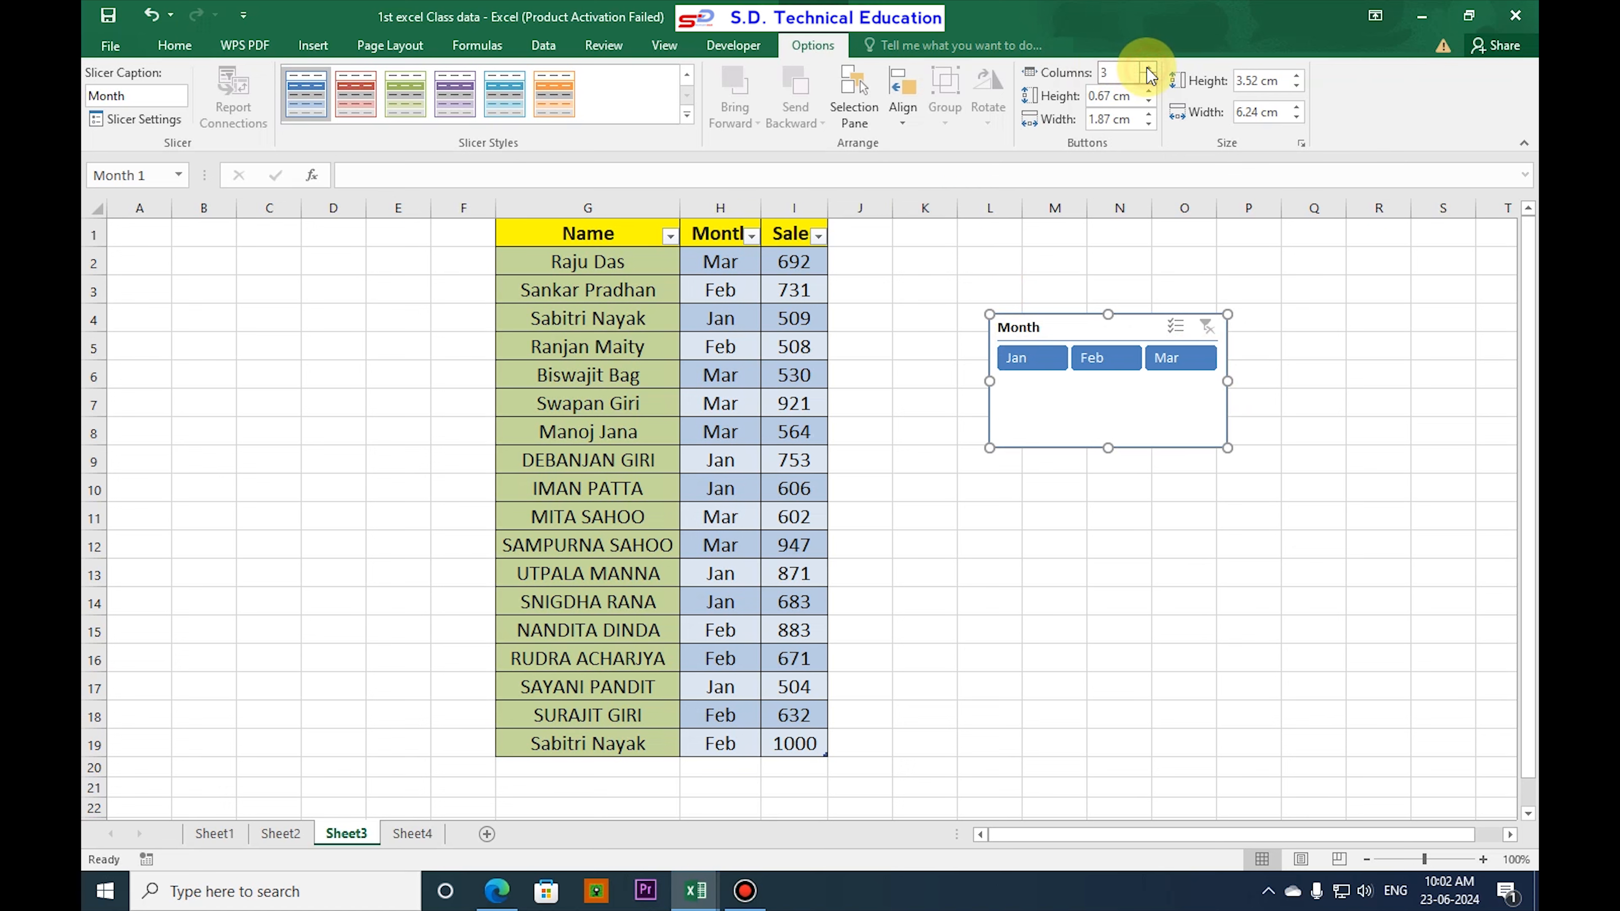
left_click_drag(1107, 448, 1108, 390)
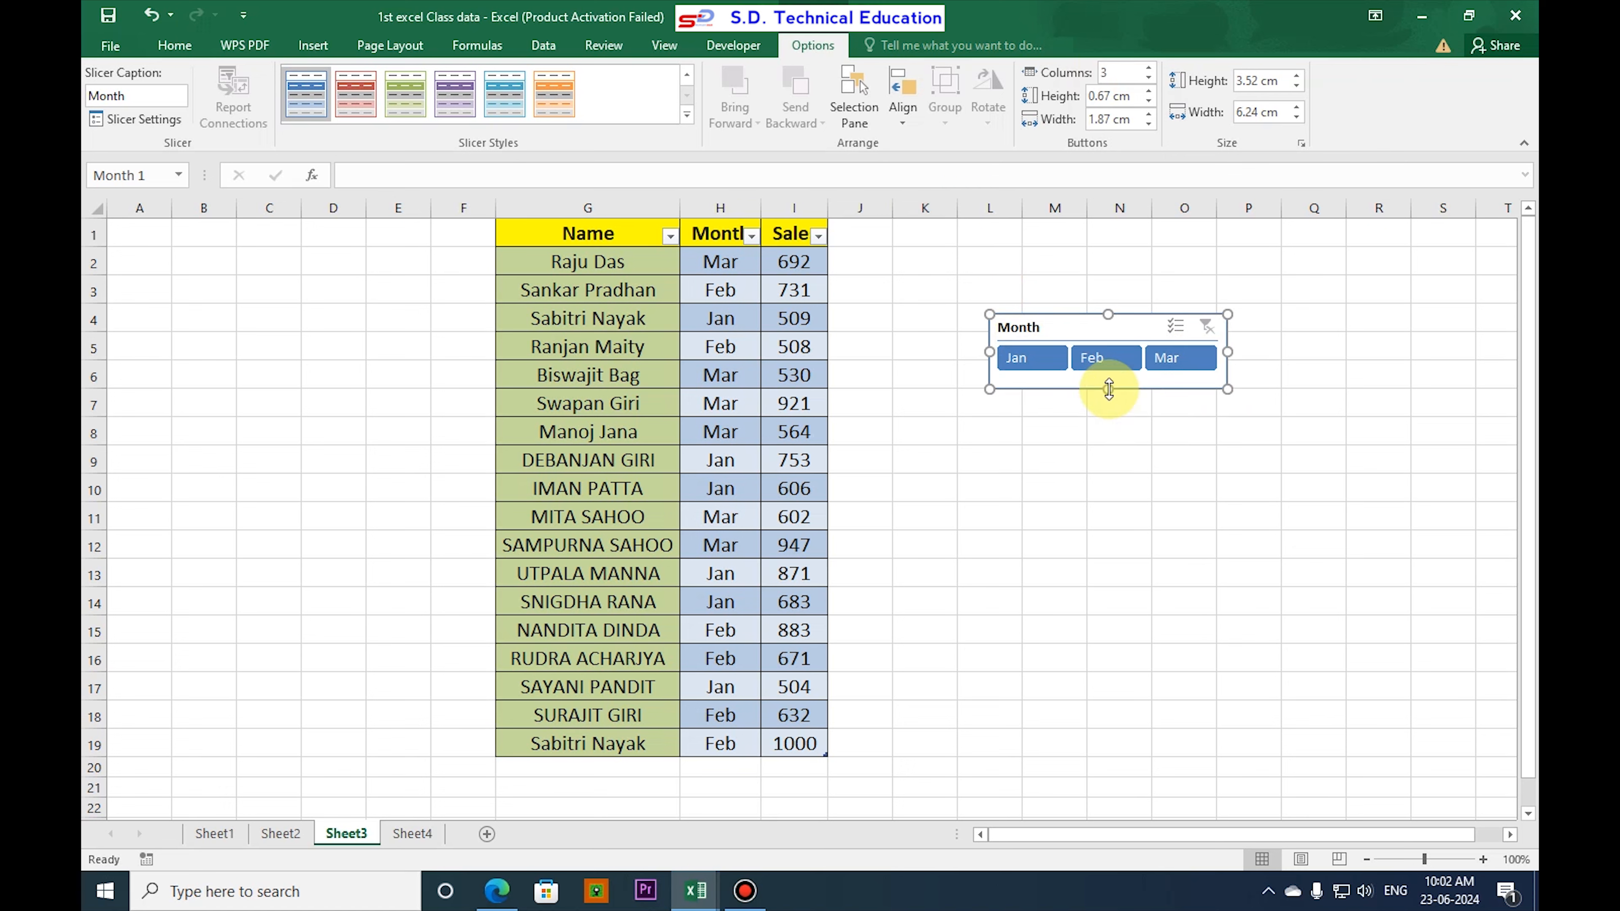
left_click(1151, 92)
left_click(1151, 91)
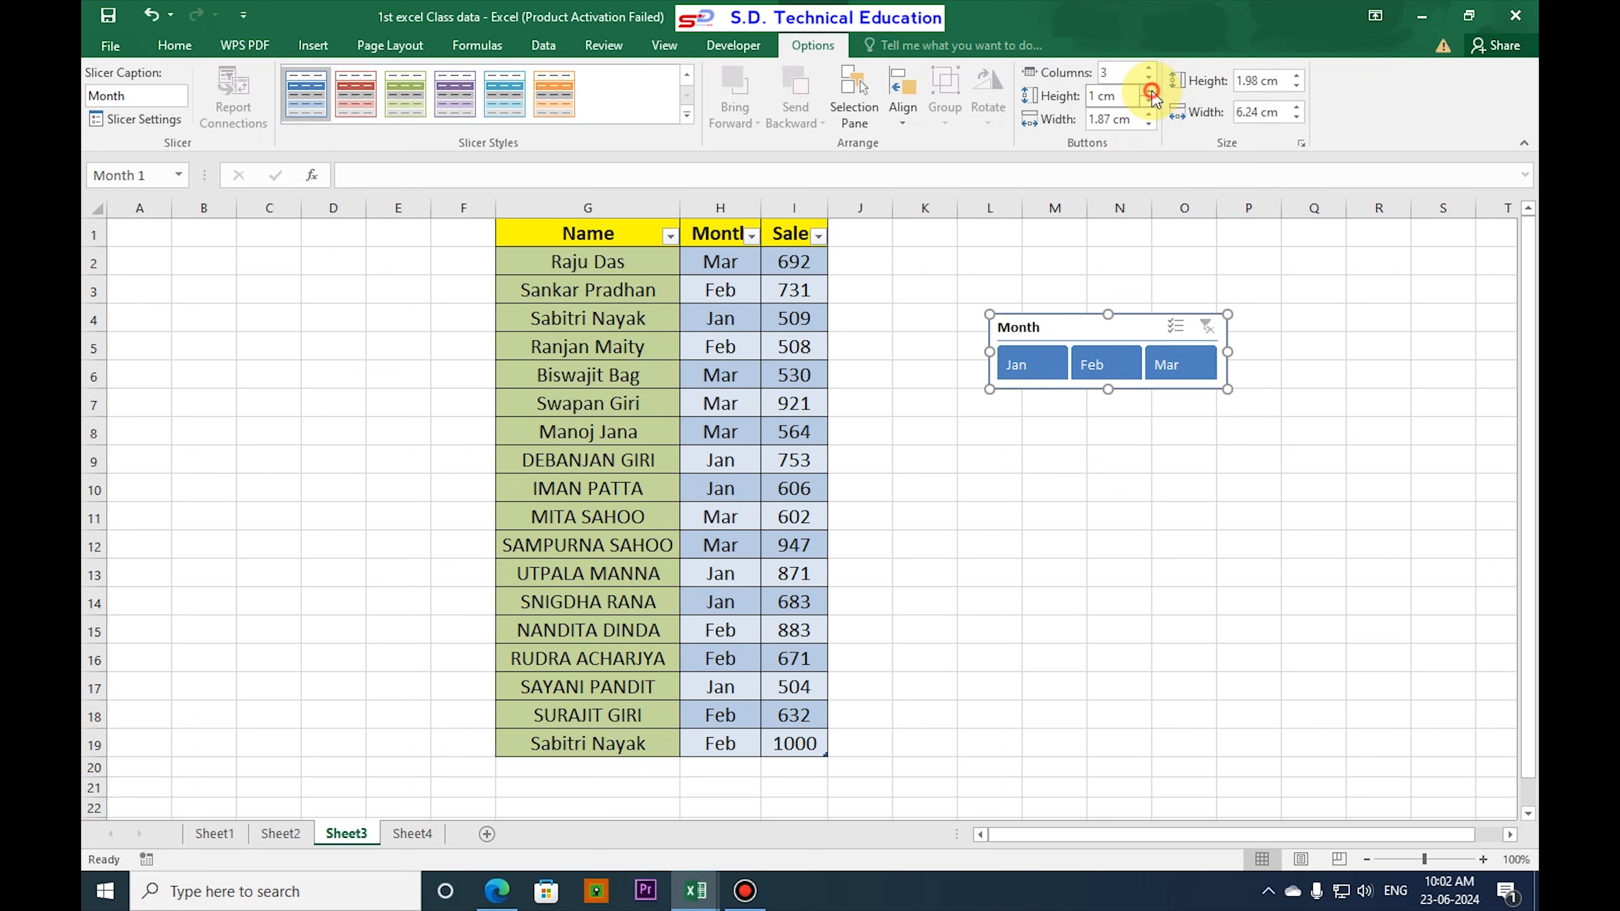
left_click(1148, 114)
left_click(1148, 115)
left_click(1147, 93)
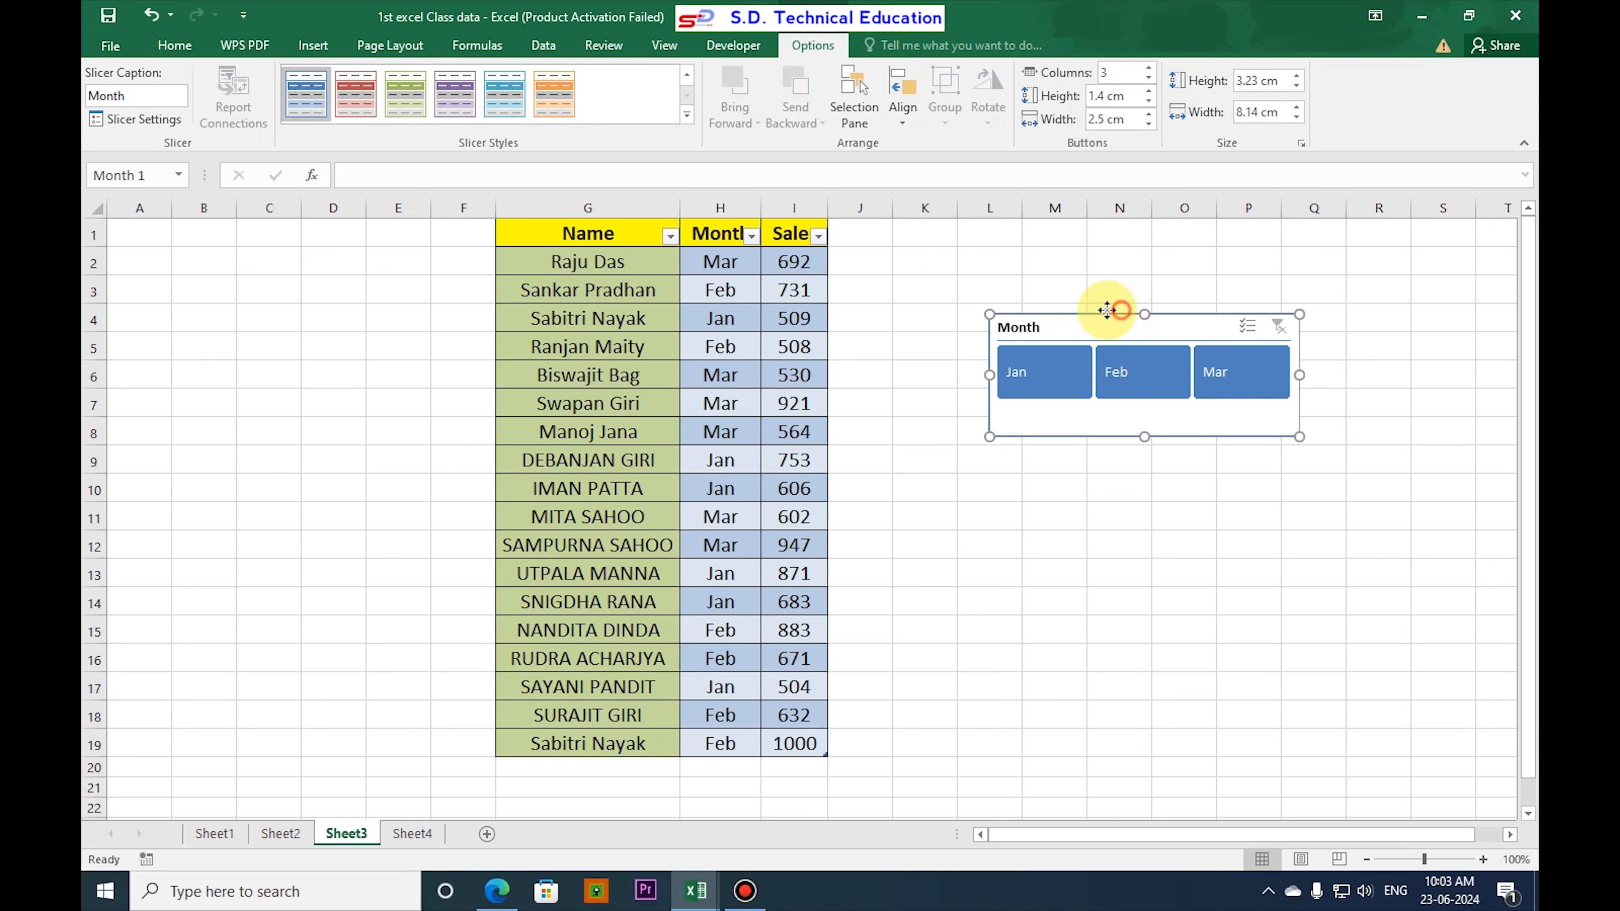
left_click_drag(1108, 311, 1011, 279)
left_click_drag(1047, 406, 1047, 387)
- Test the Month slicer by filtering the sales table by Jan, Feb and Mar, ending on Jan
left_click(947, 339)
left_click(1045, 339)
left_click(1048, 344)
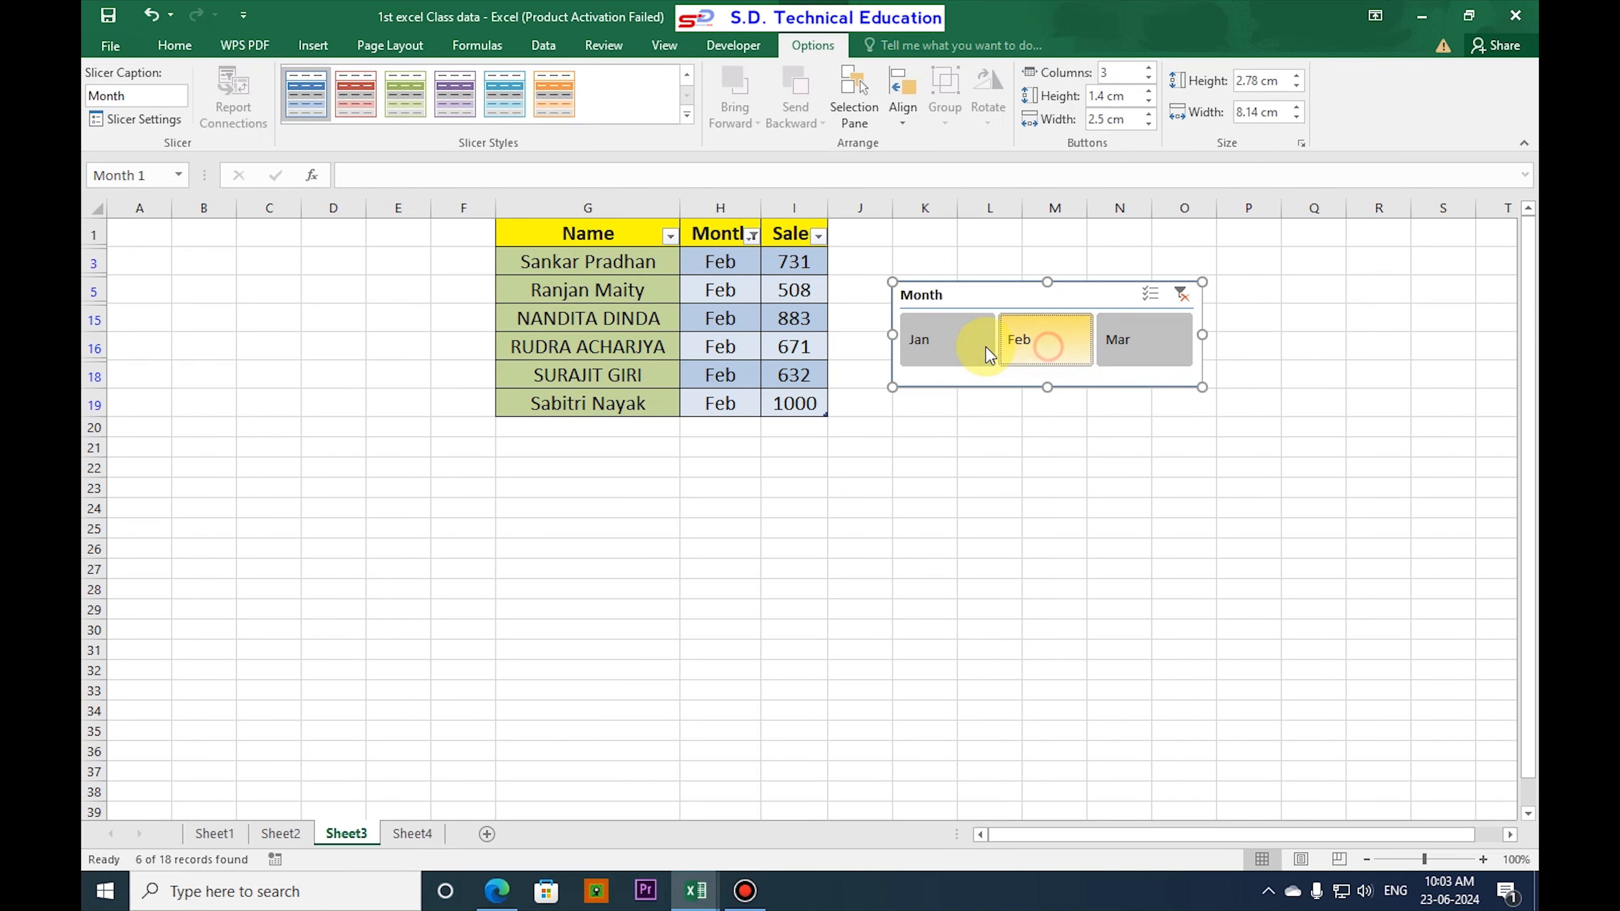
left_click(986, 347)
left_click(1058, 348)
left_click(970, 351)
left_click(1141, 350)
left_click(1052, 348)
left_click(949, 349)
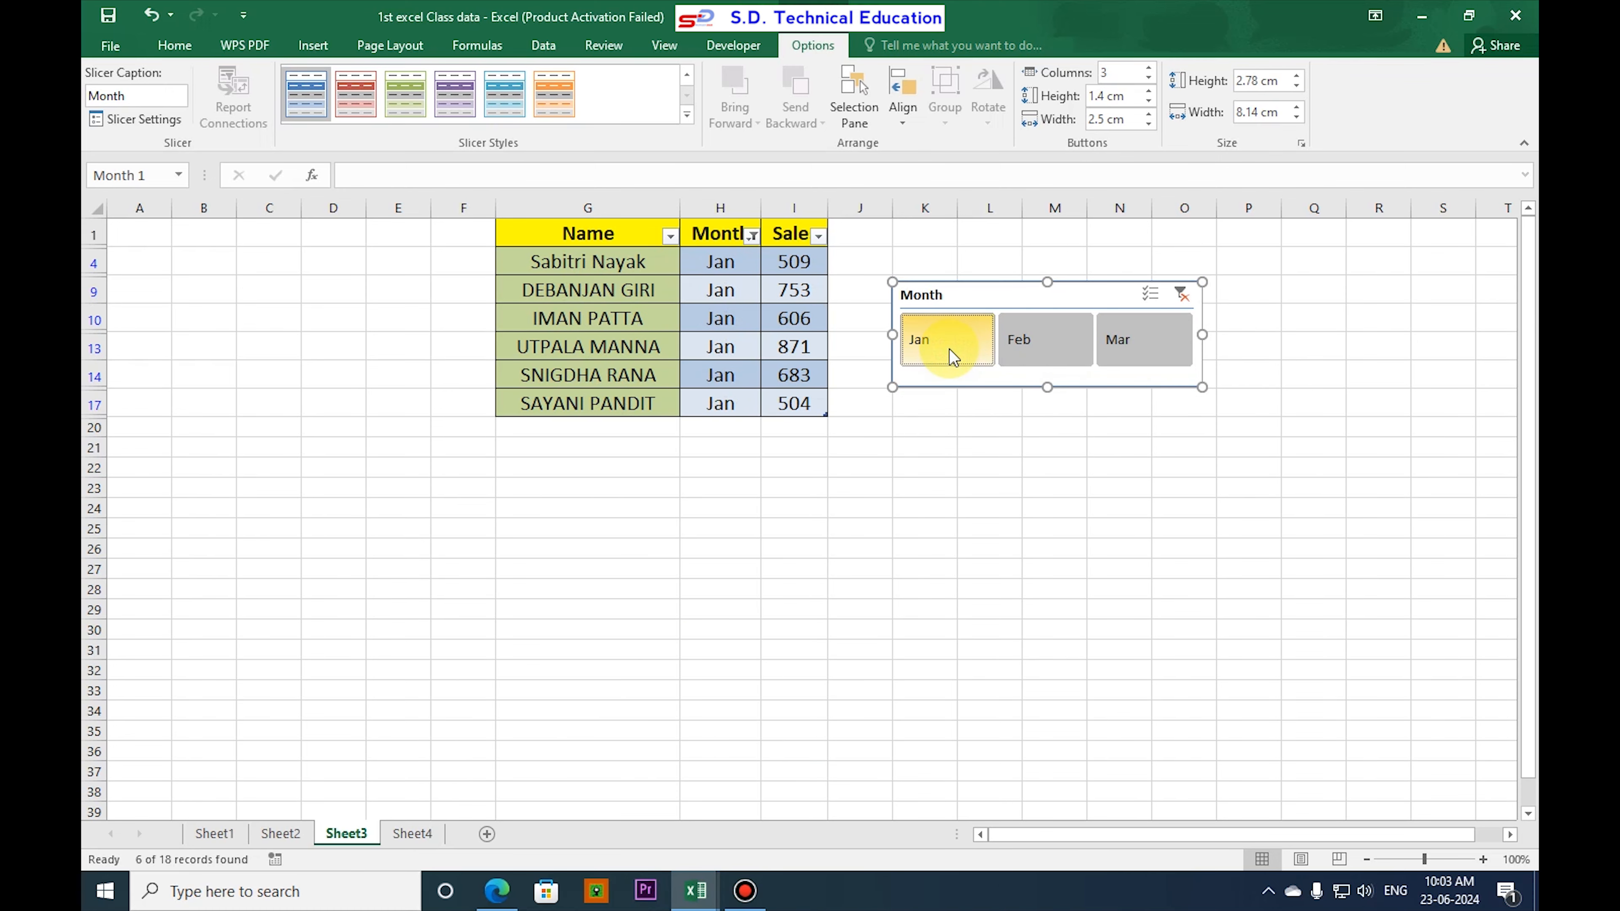
- Insert a 2-D pie chart of the filtered sales table
left_click(723, 240)
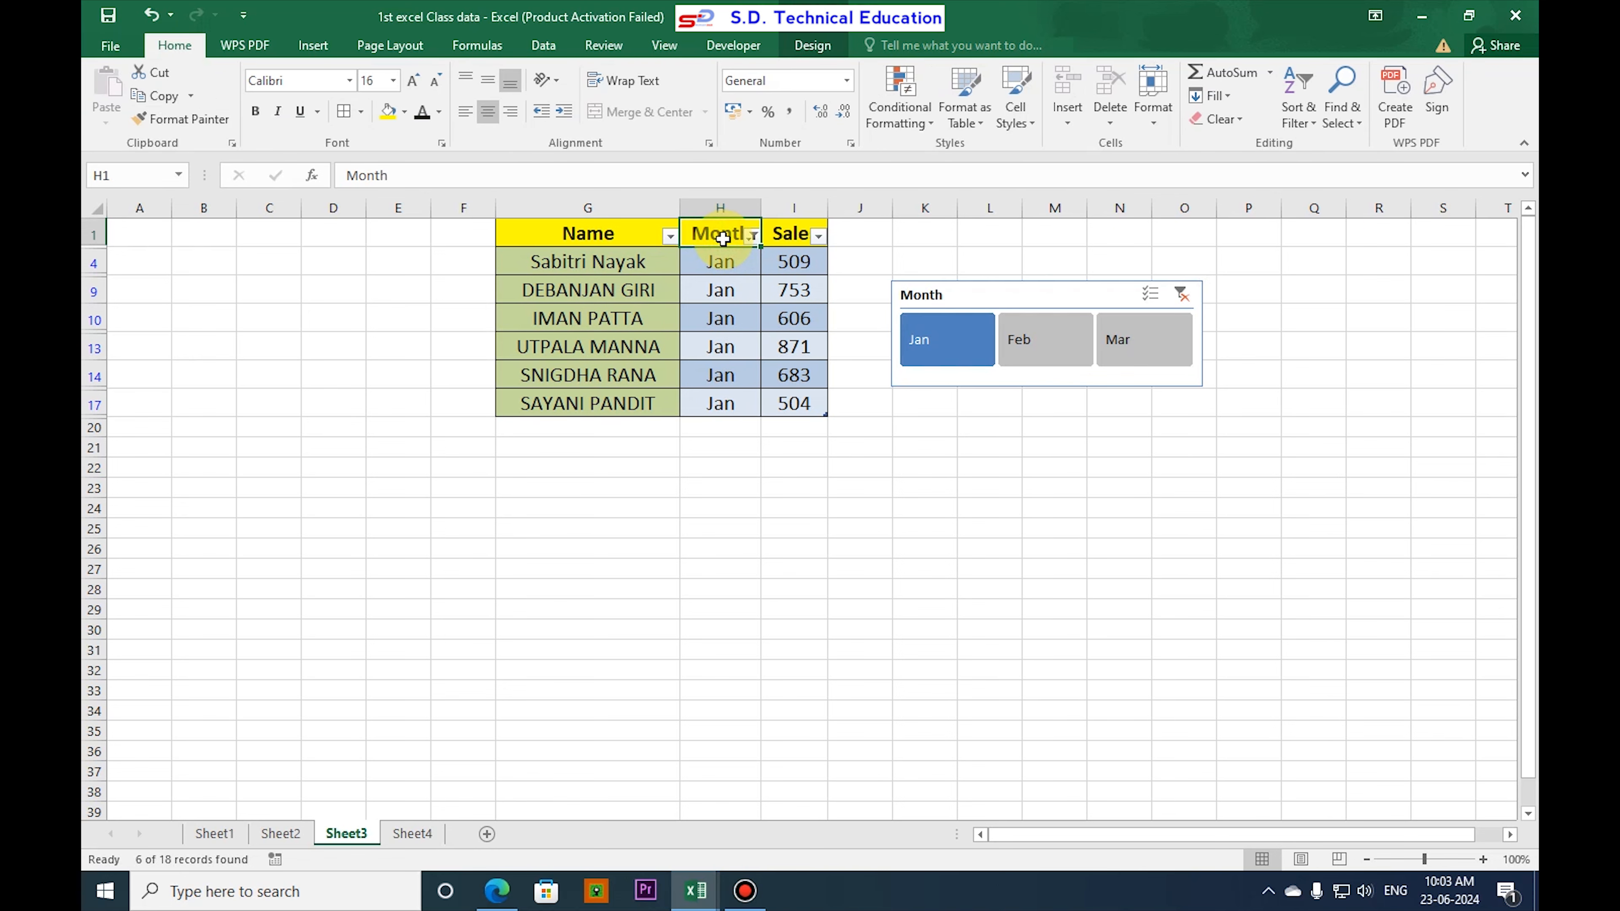
left_click(317, 58)
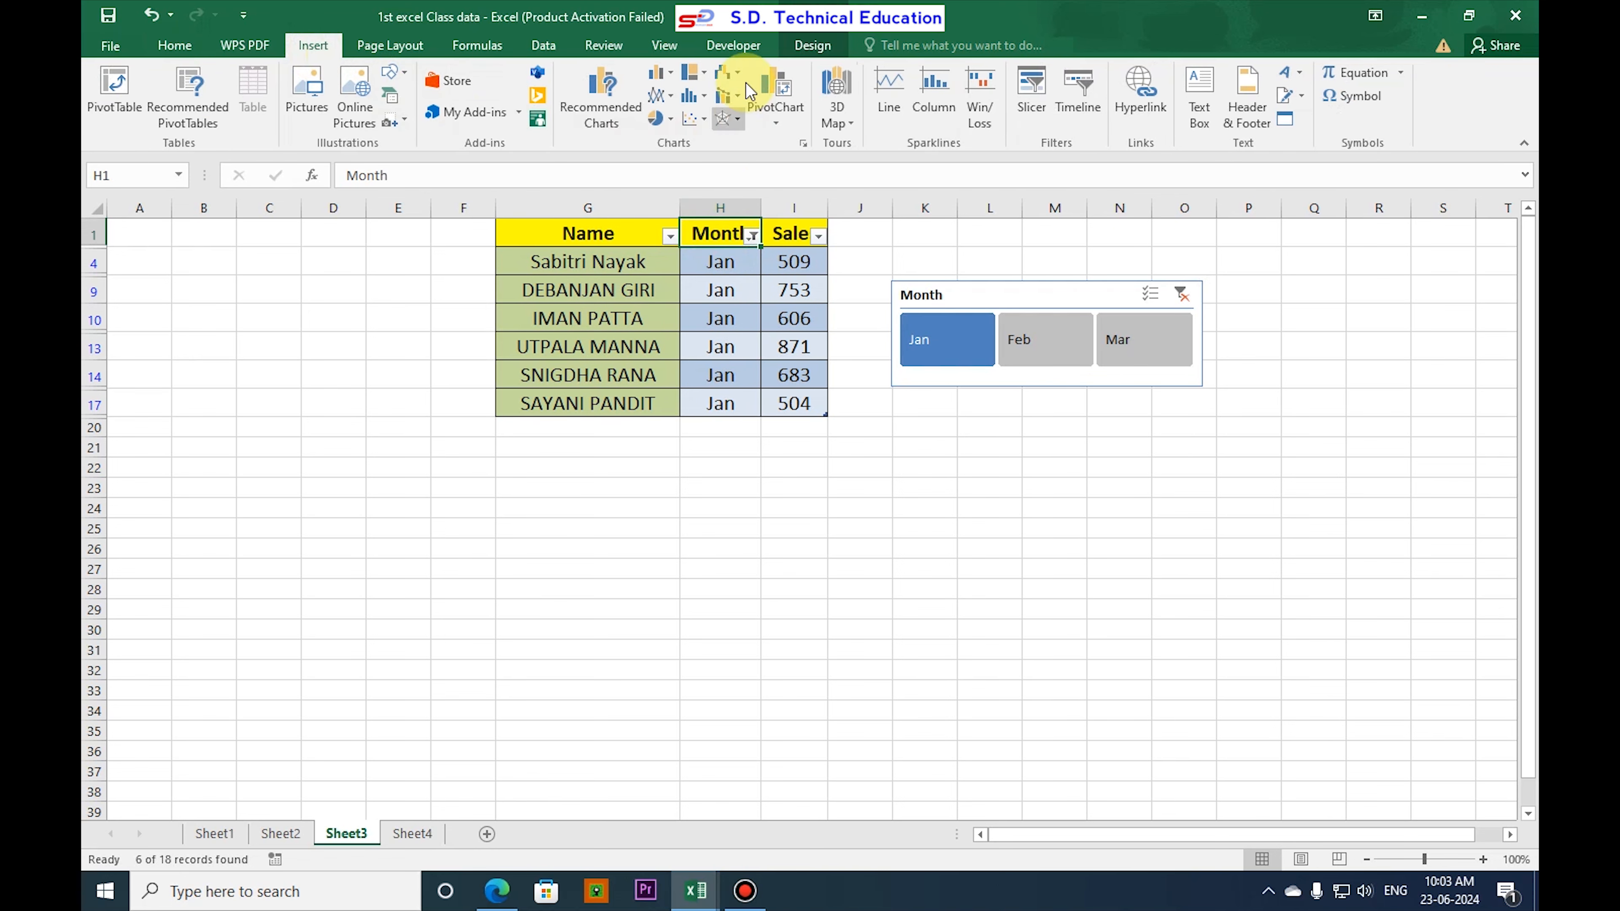
left_click(672, 120)
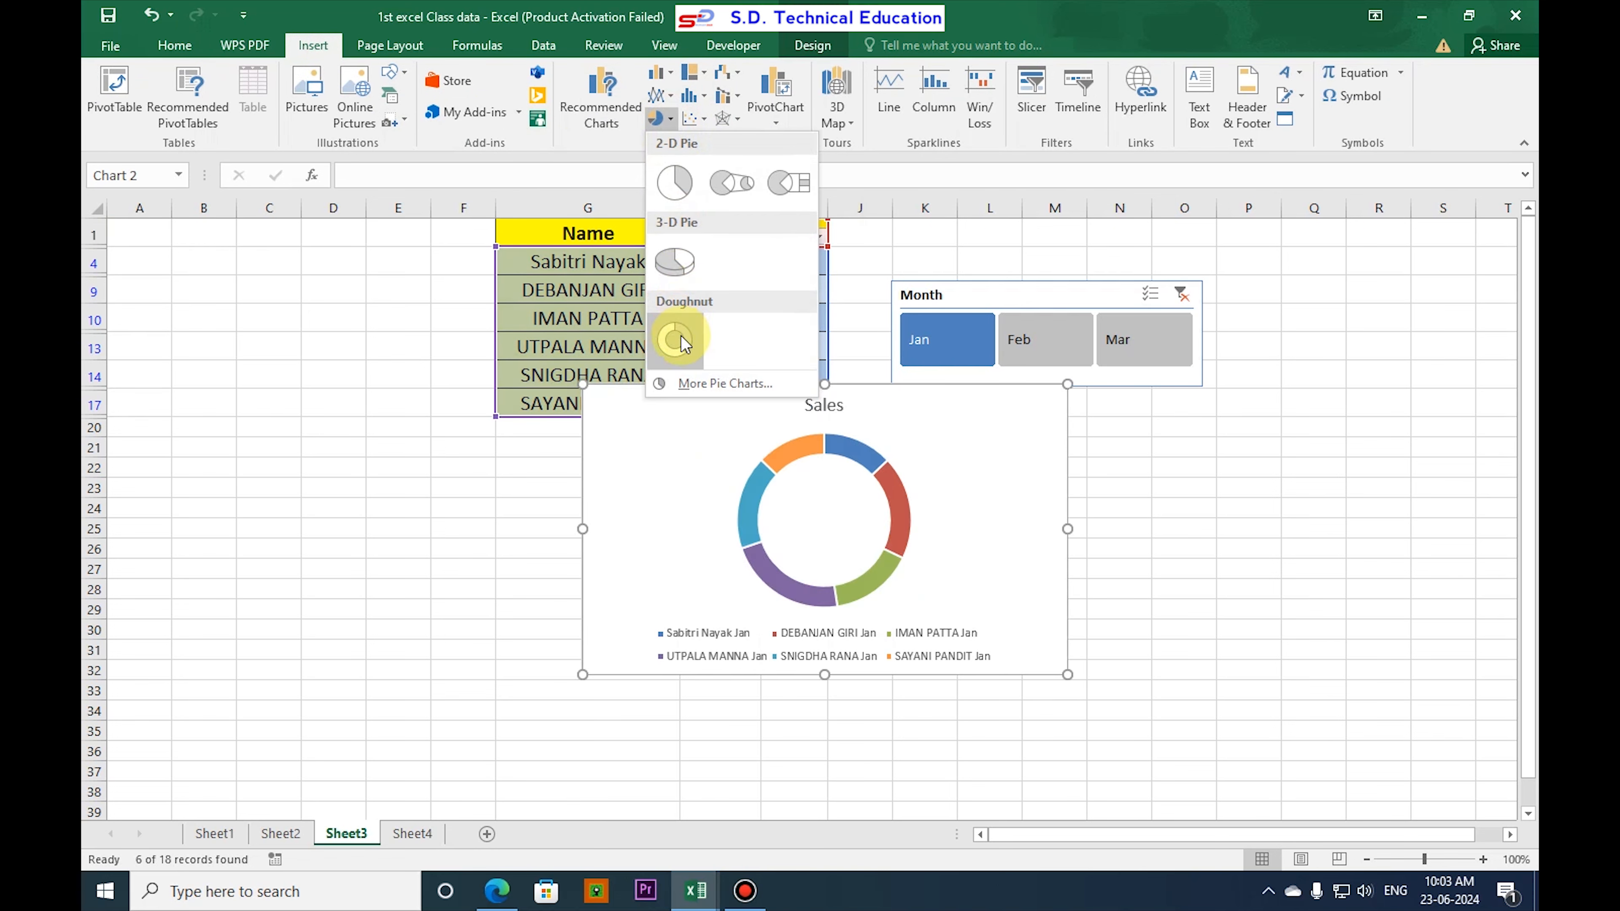
left_click(673, 194)
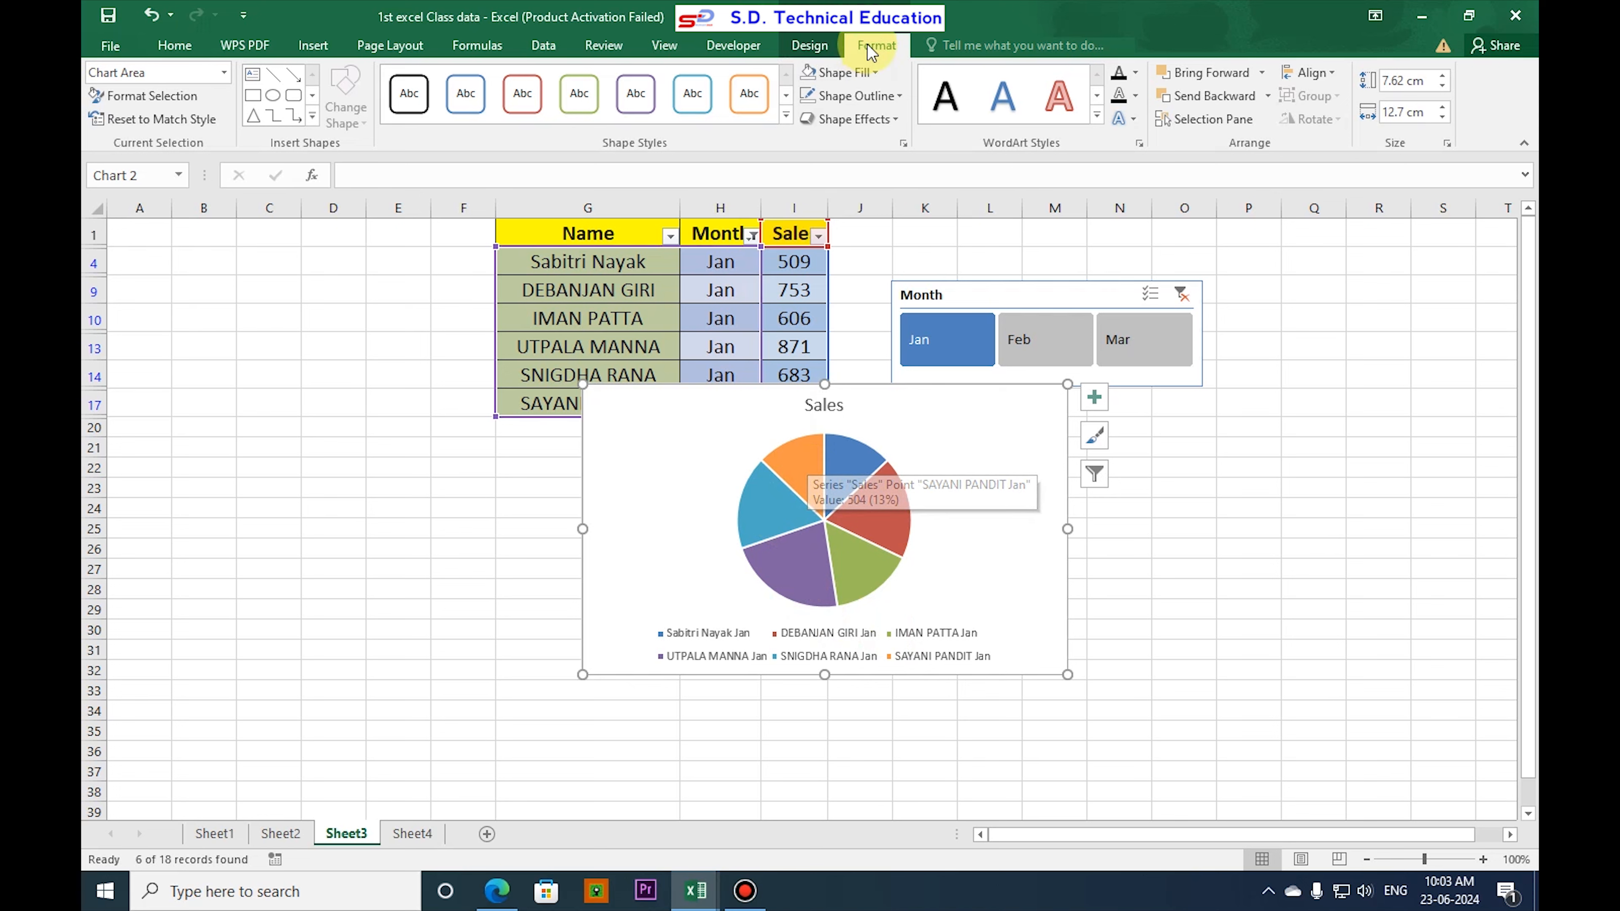
- Apply the pie chart style with percentage labels and a grey gradient background, and move the chart below the sales table
left_click(809, 45)
left_click(883, 44)
left_click(822, 44)
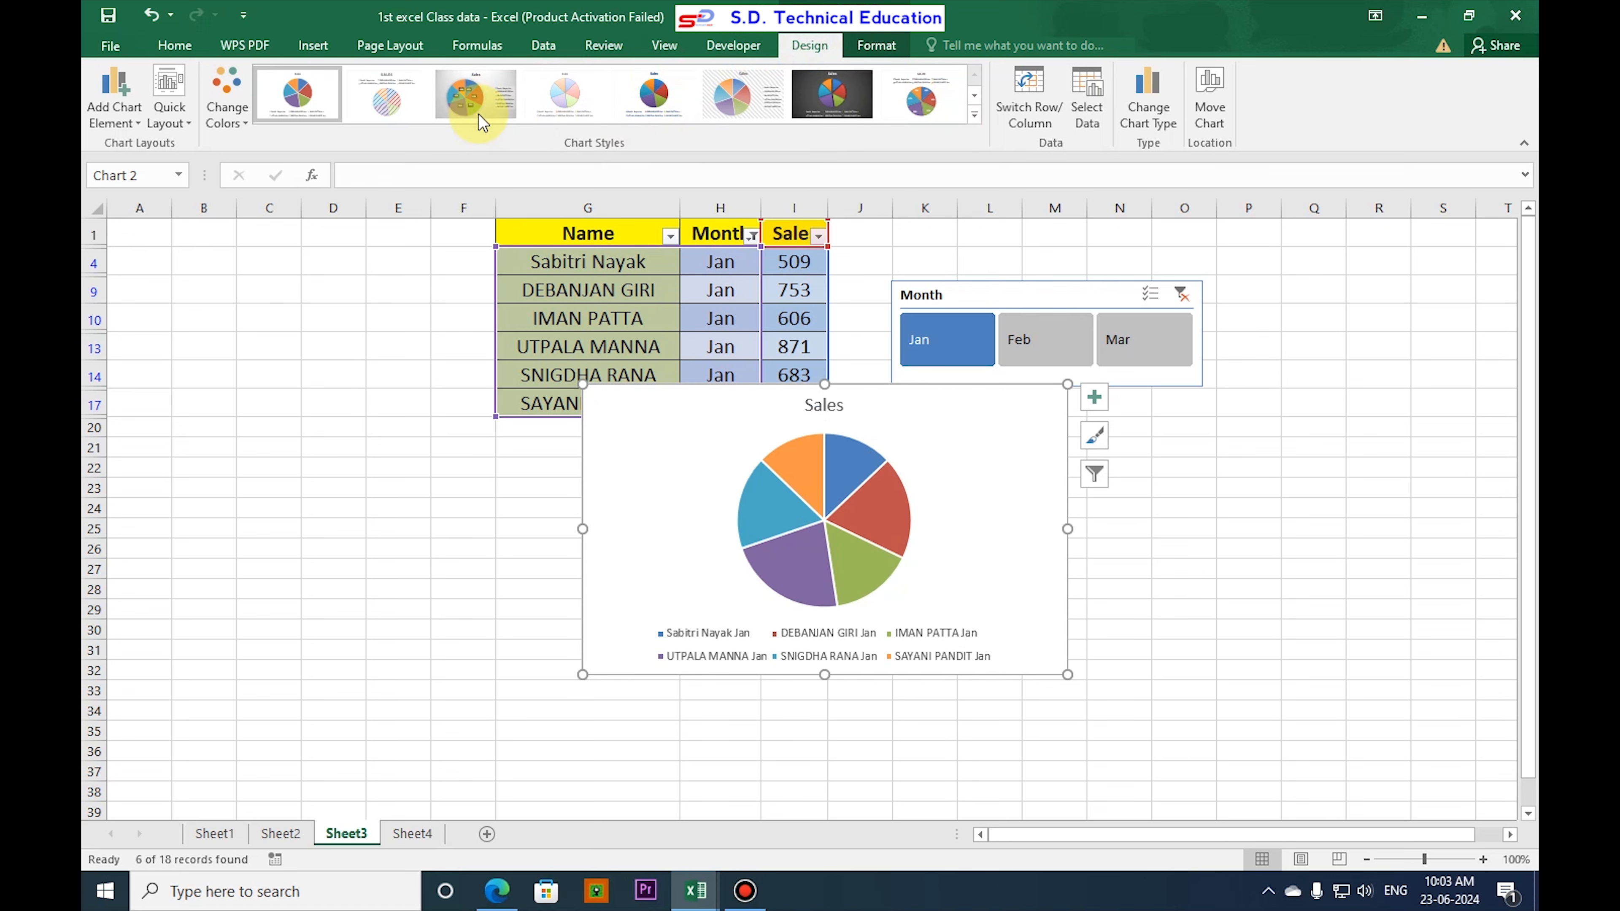
left_click(463, 102)
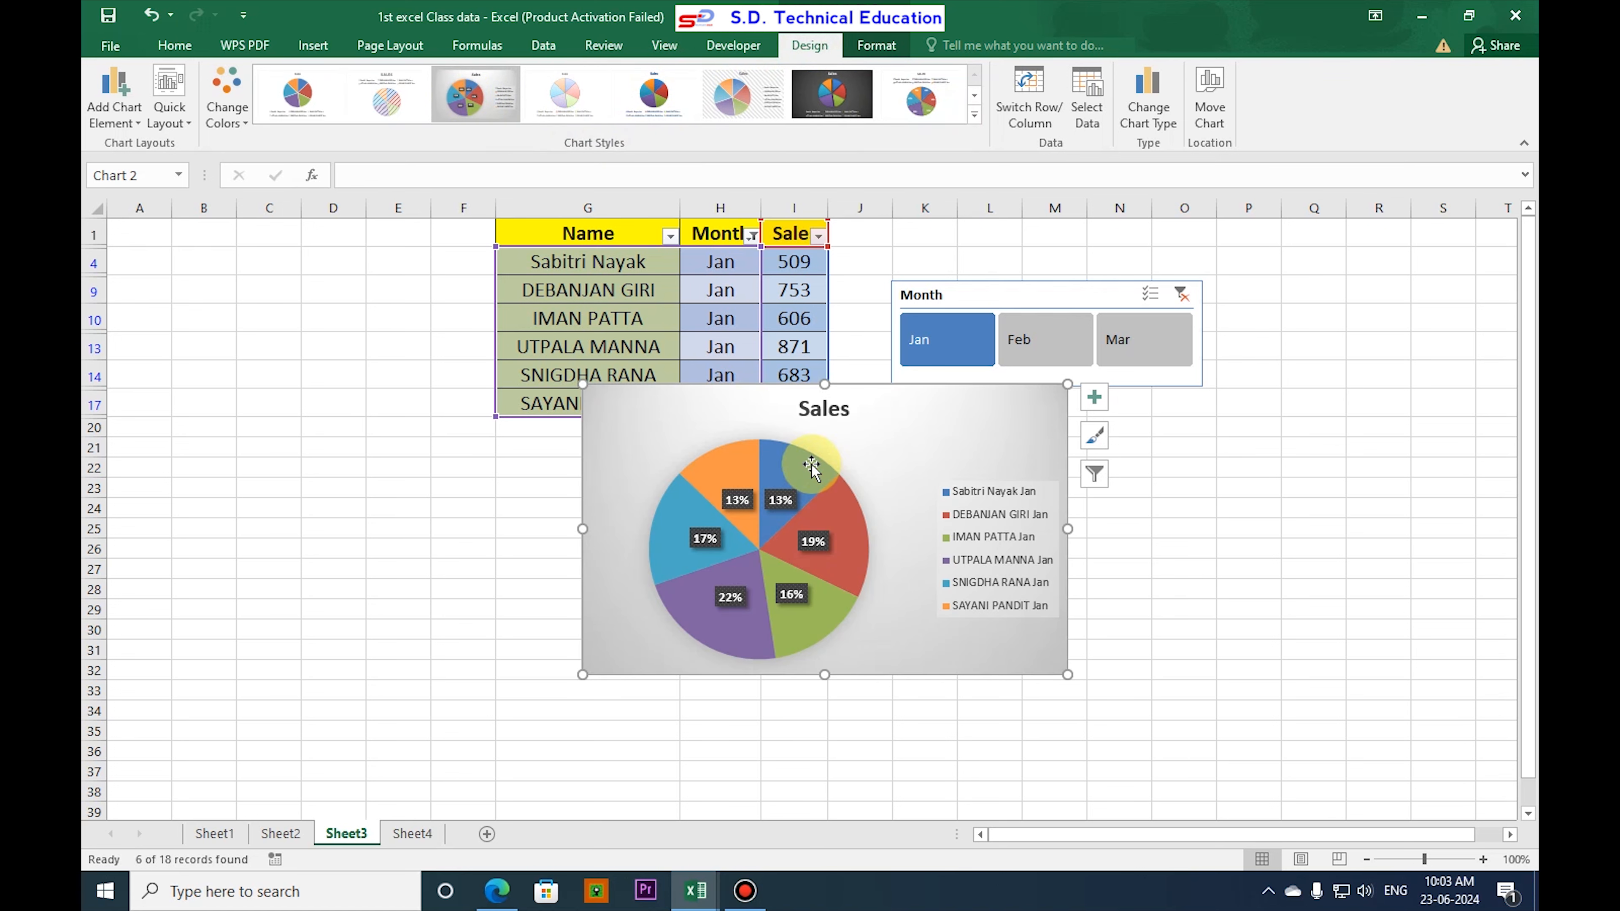
left_click_drag(745, 396, 703, 460)
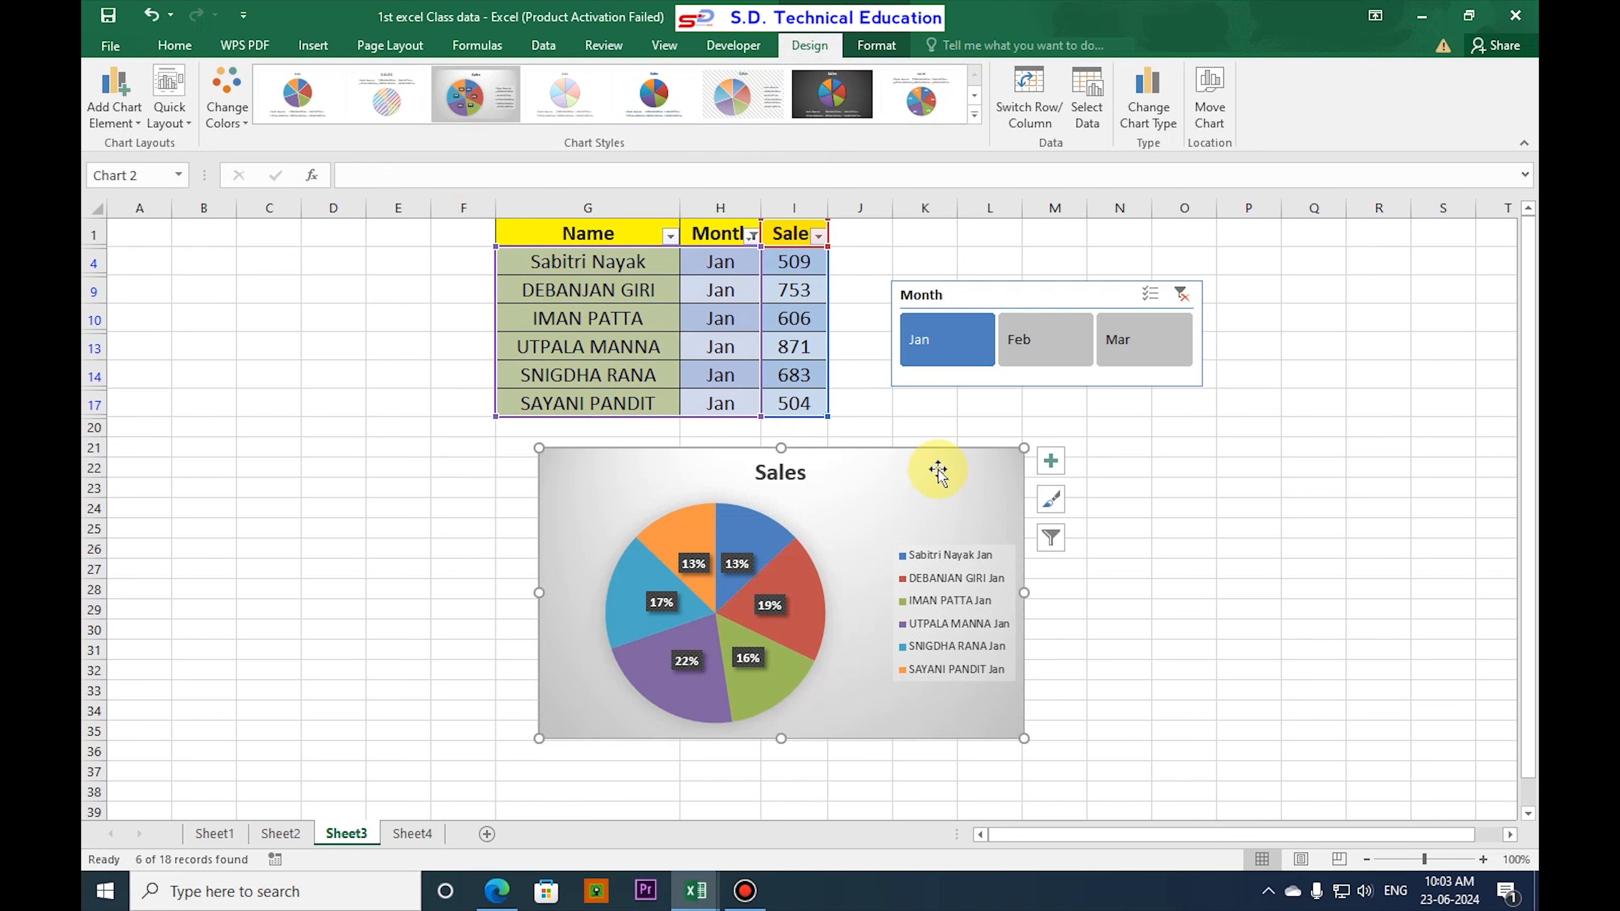
- Remove the pie chart's background by setting its shape fill to No Fill
left_click(884, 44)
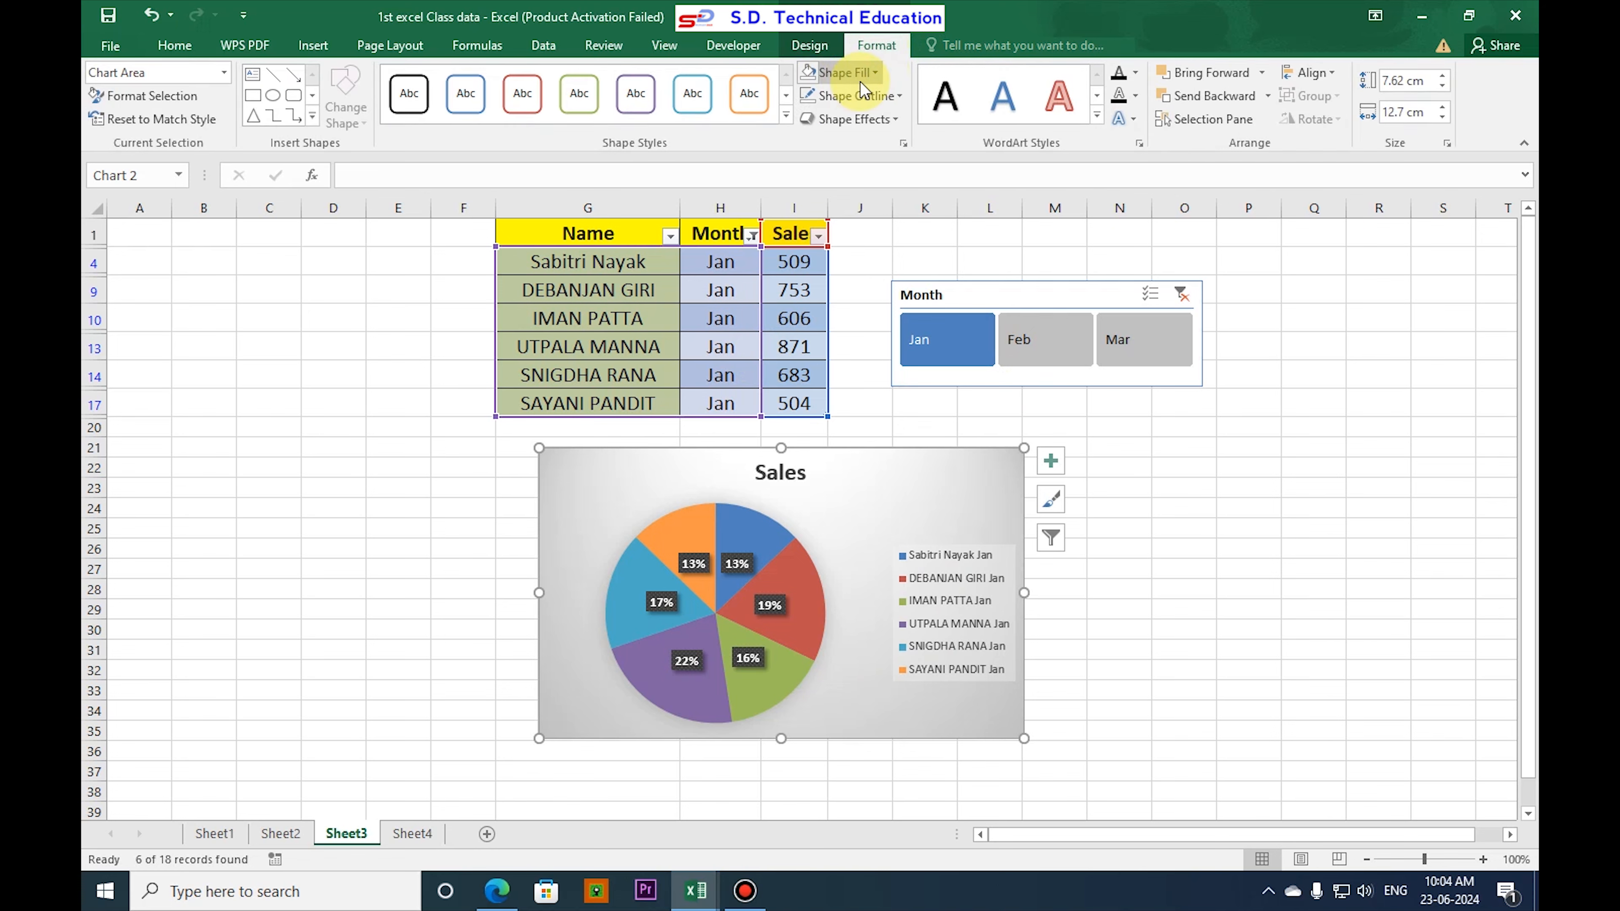
left_click(873, 76)
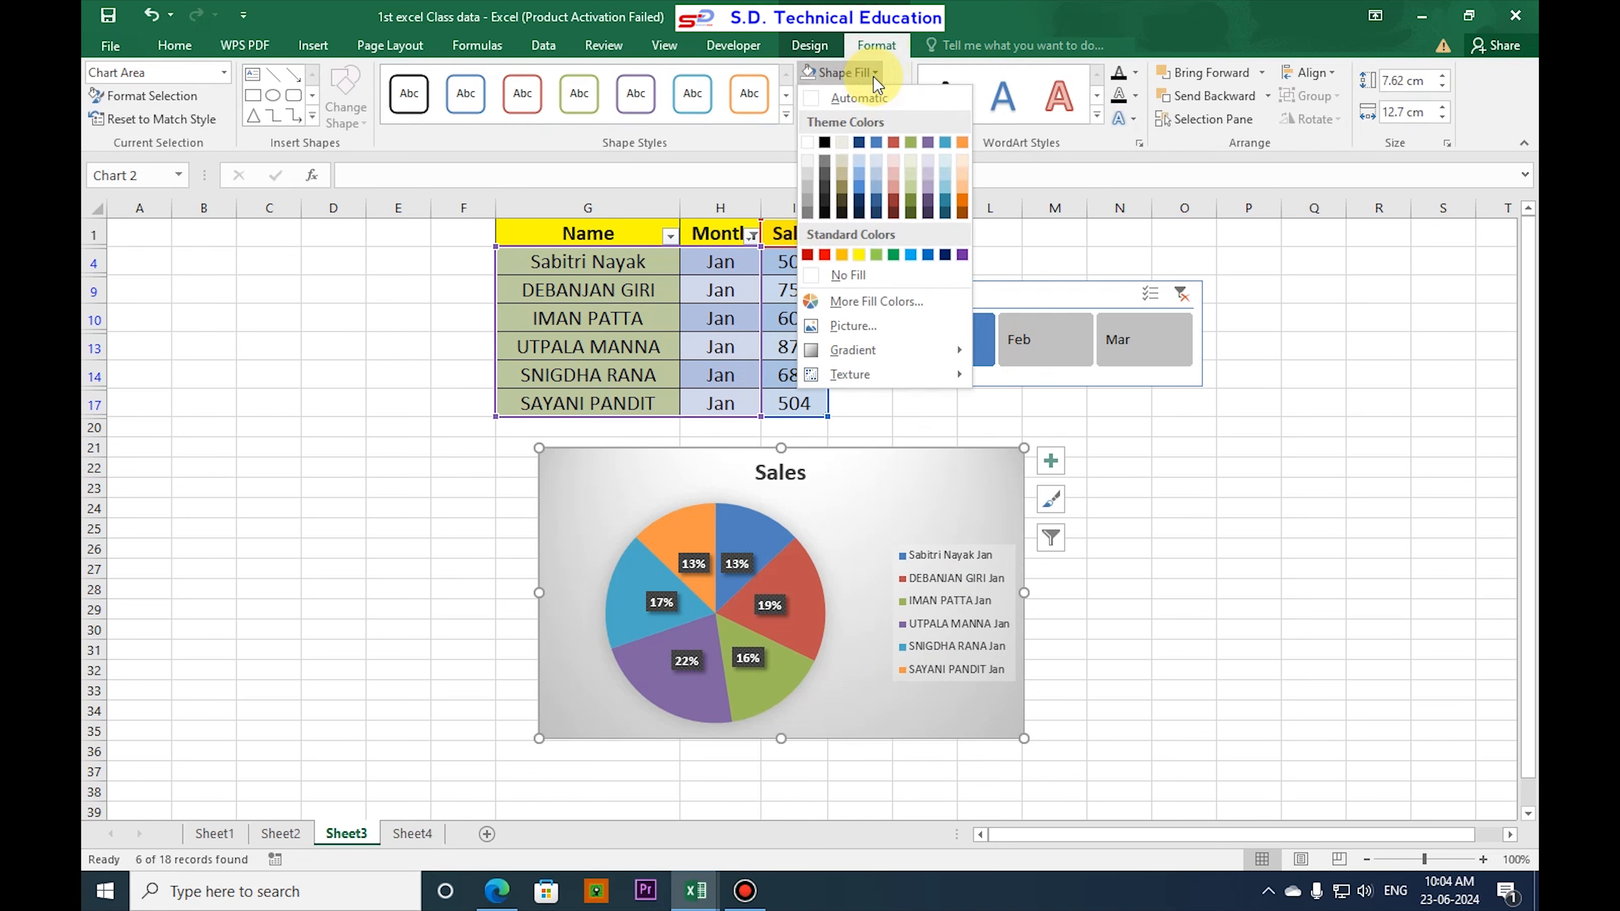
left_click(860, 281)
left_click(1221, 667)
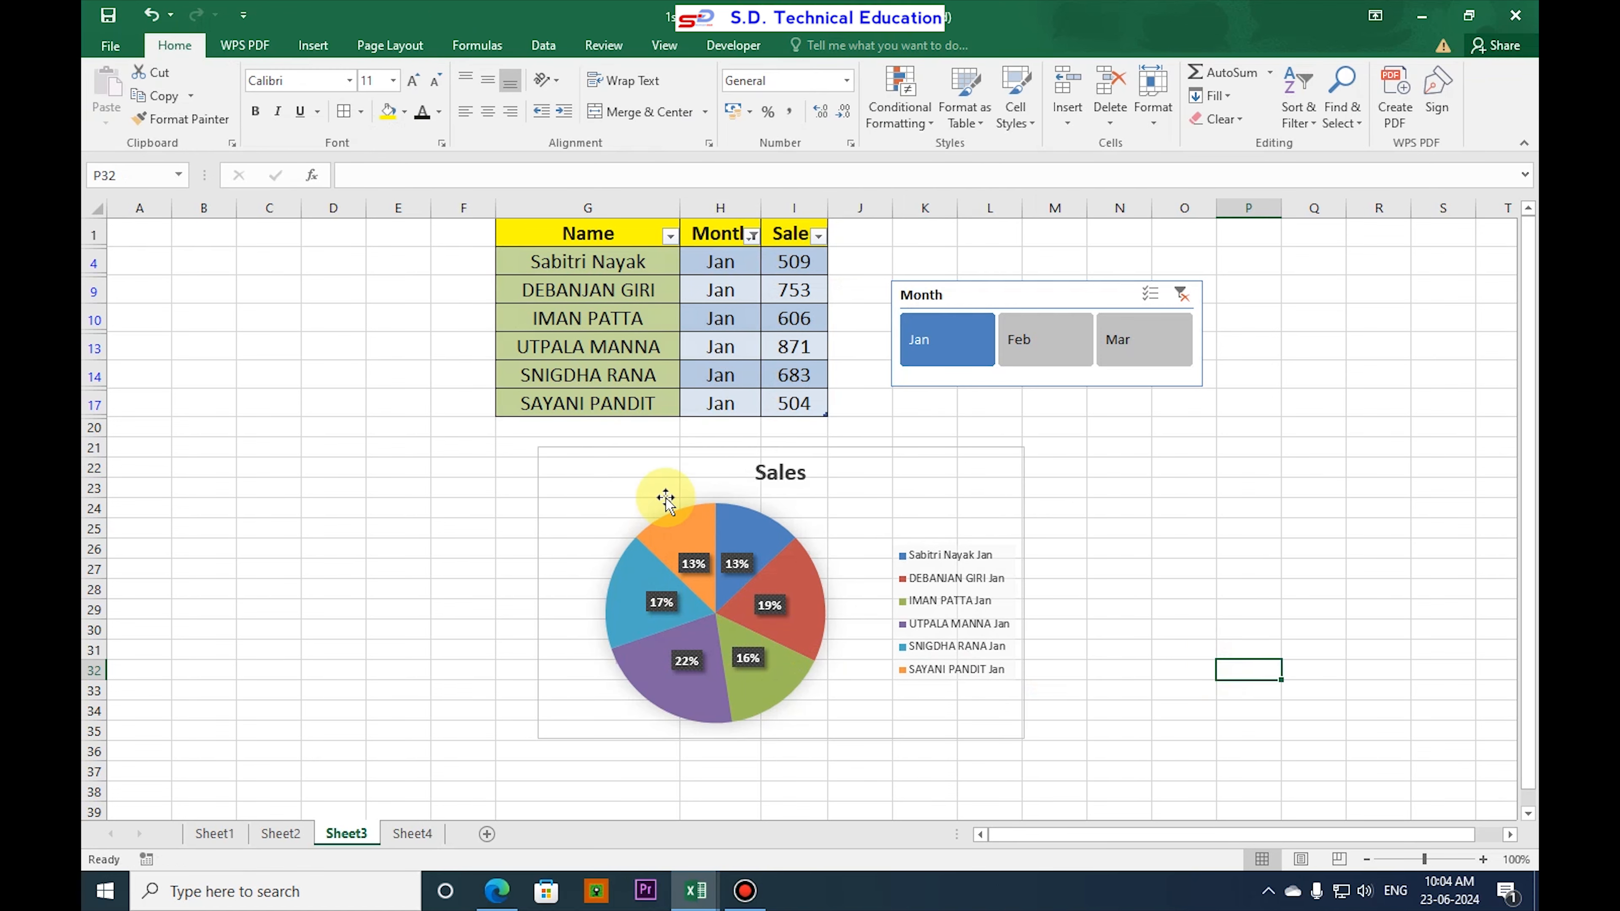
- Test the Month slicer with the pie chart by switching between Feb and Mar, ending on Mar
left_click(1058, 356)
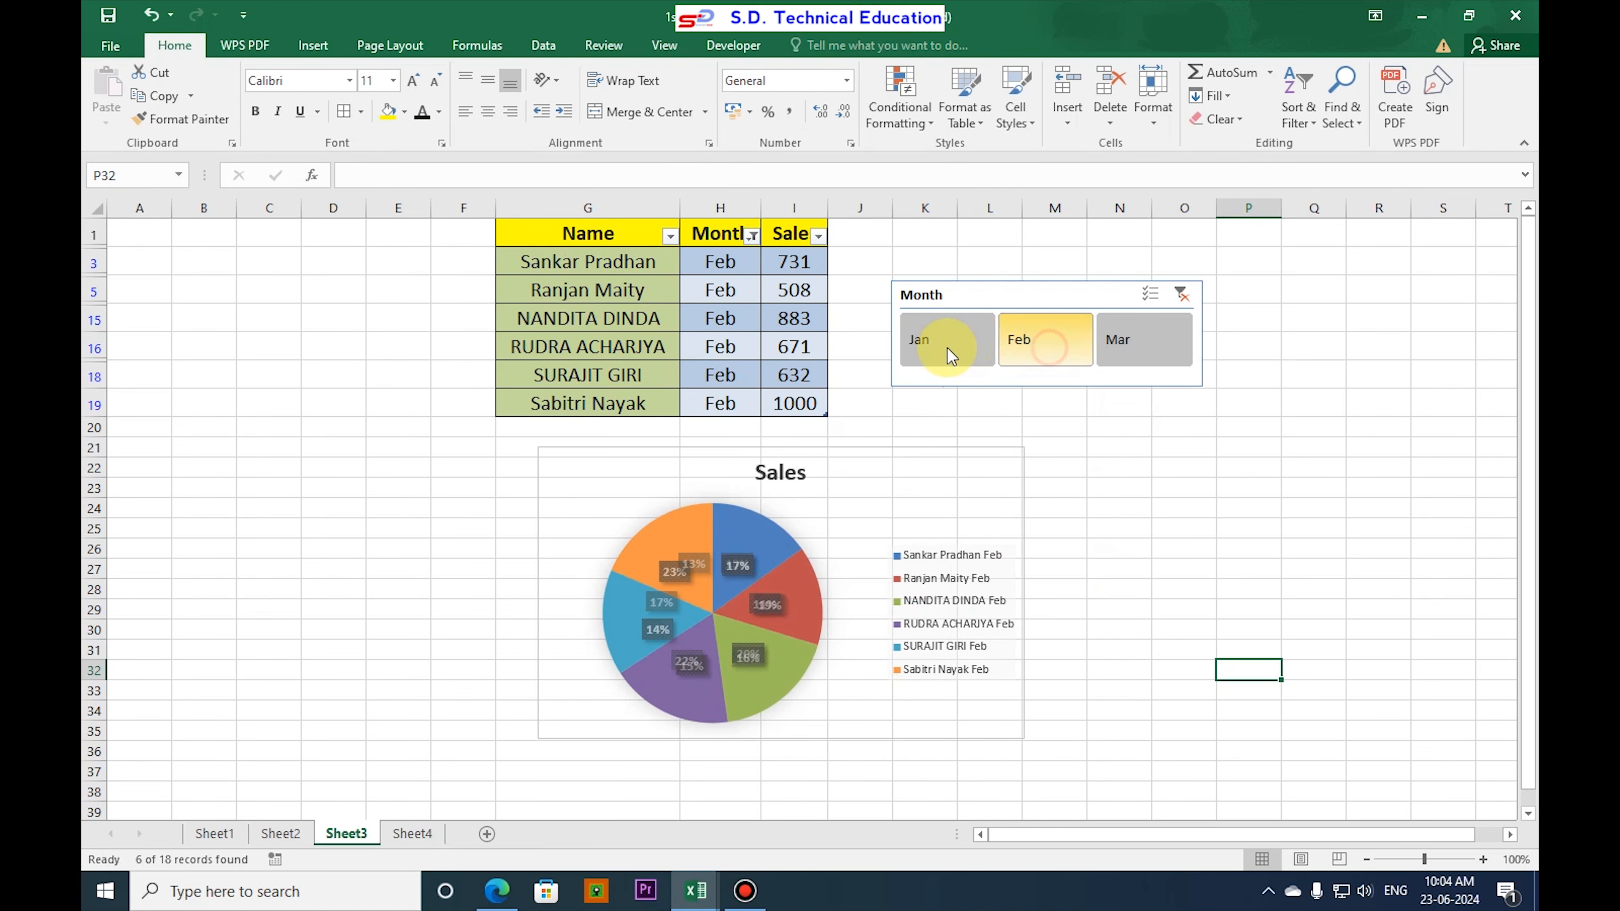
left_click(1150, 347)
left_click(1049, 337)
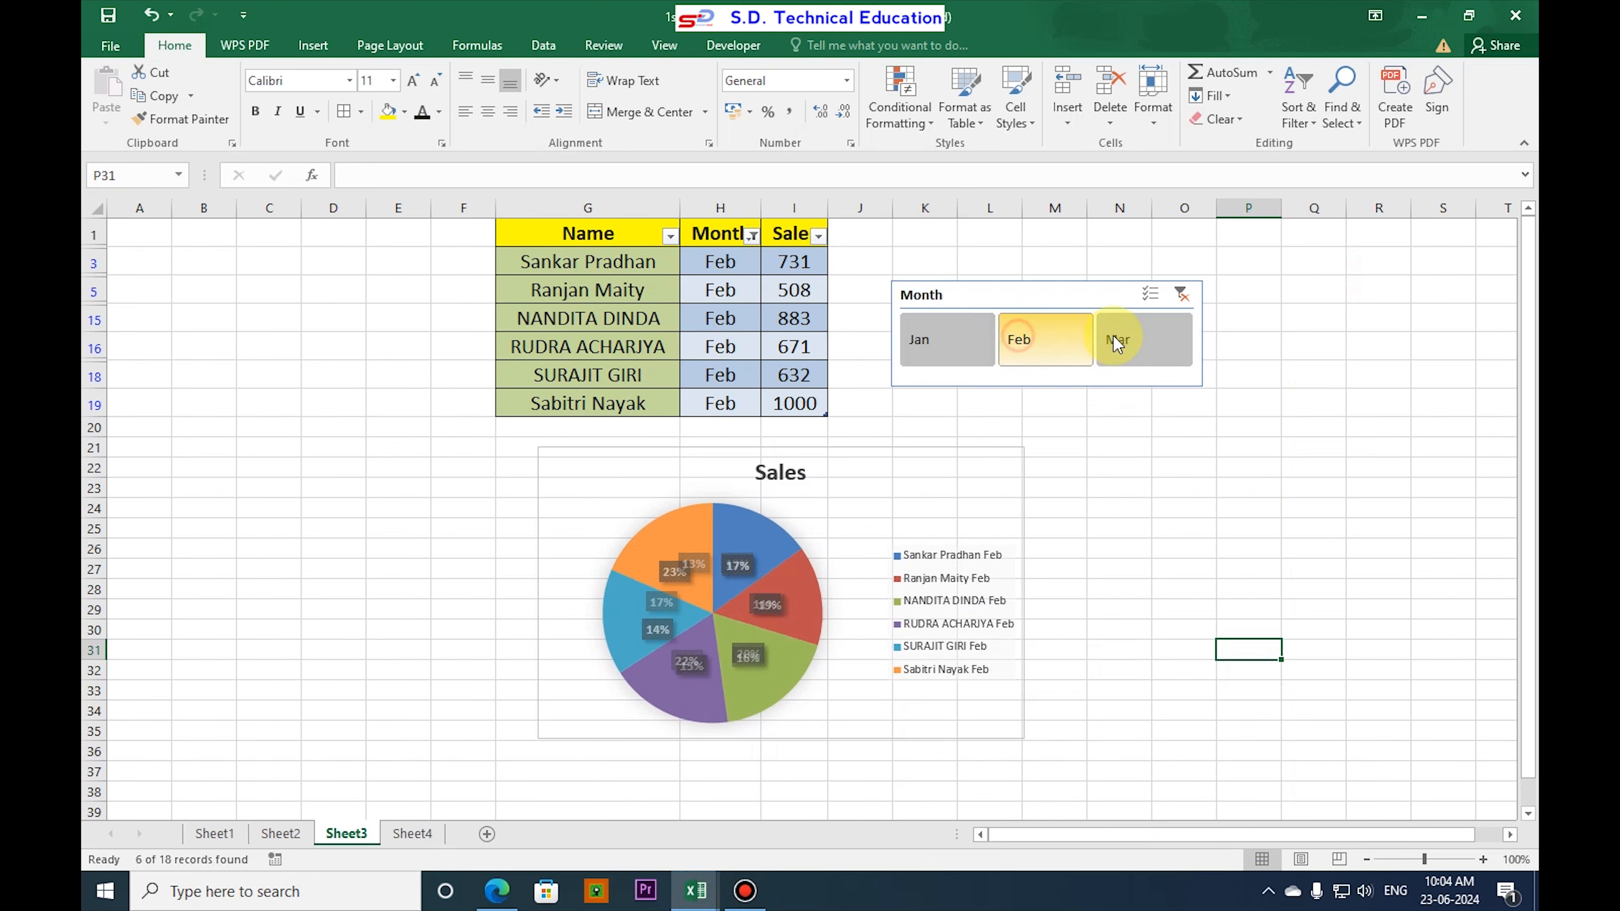
left_click(1124, 337)
- On Sheet2, test the Month slicer with the doughnut chart by filtering by Jan, Feb and Mar
left_click(275, 831)
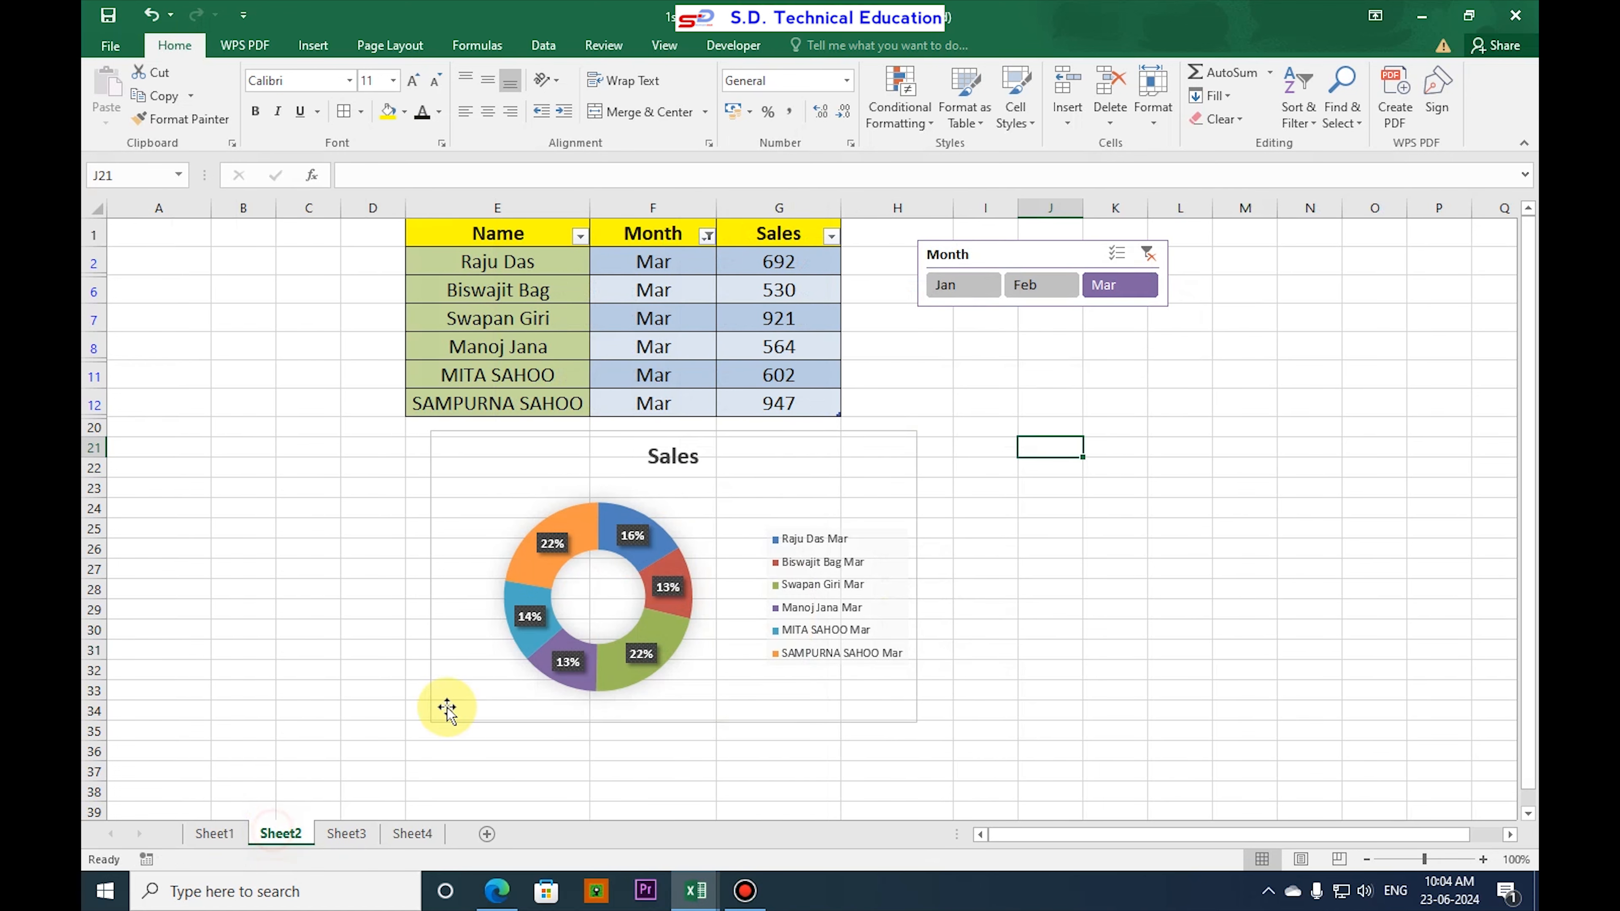
left_click(976, 286)
left_click(1040, 287)
left_click(1148, 287)
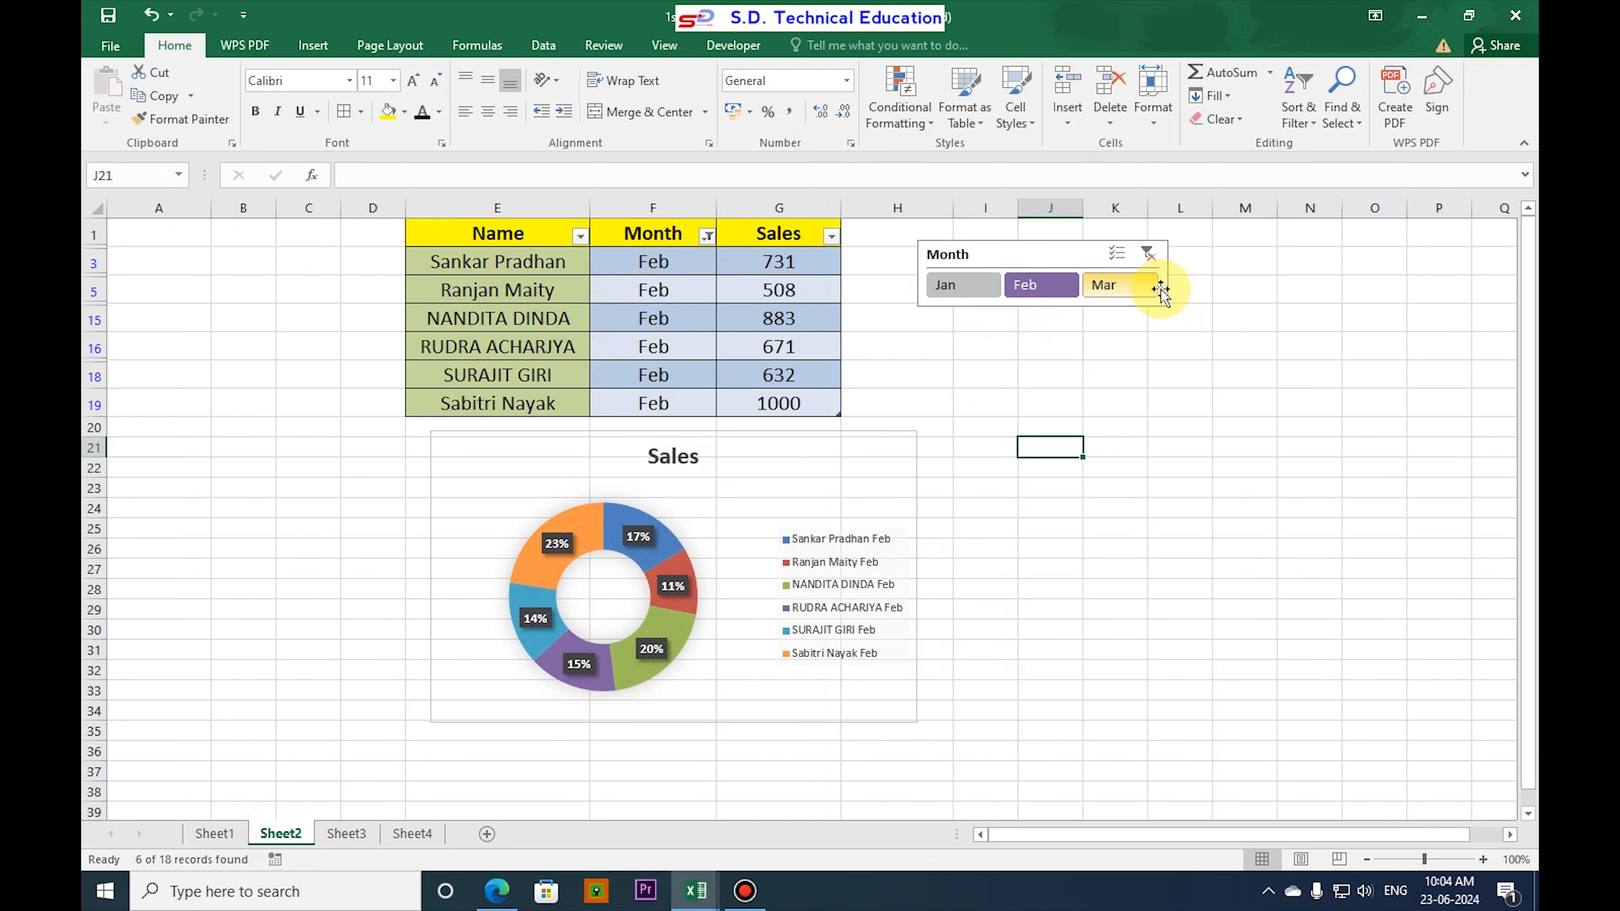
- Return to Sheet3, filter the sales by Jan, and preview alternative styles for the pie chart without applying one
left_click(346, 834)
left_click(959, 329)
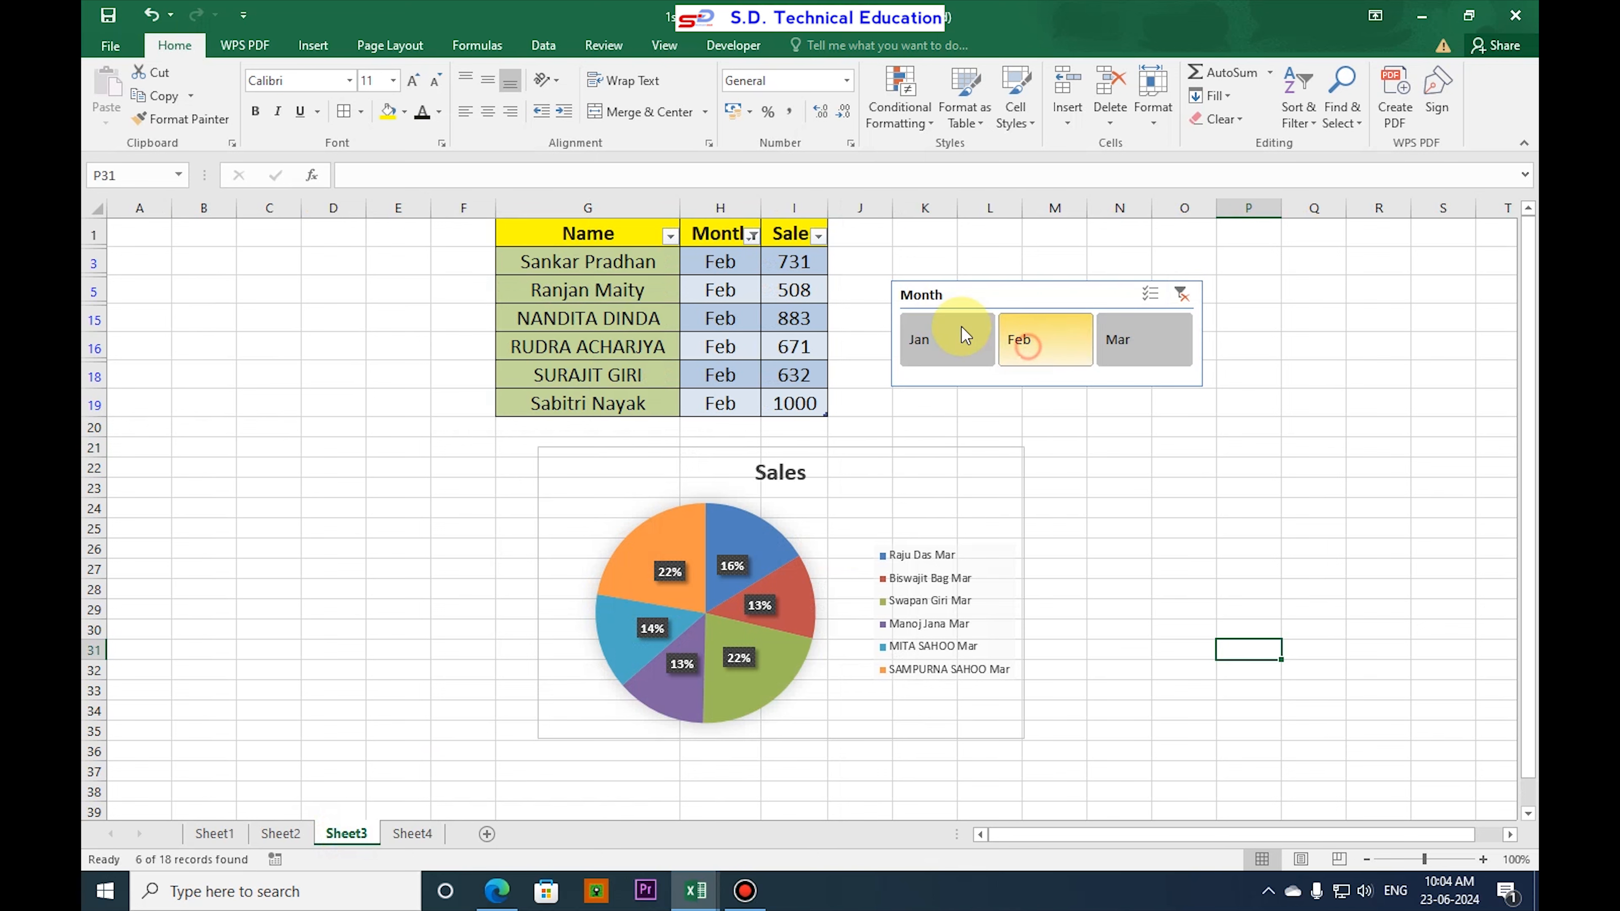
left_click(804, 520)
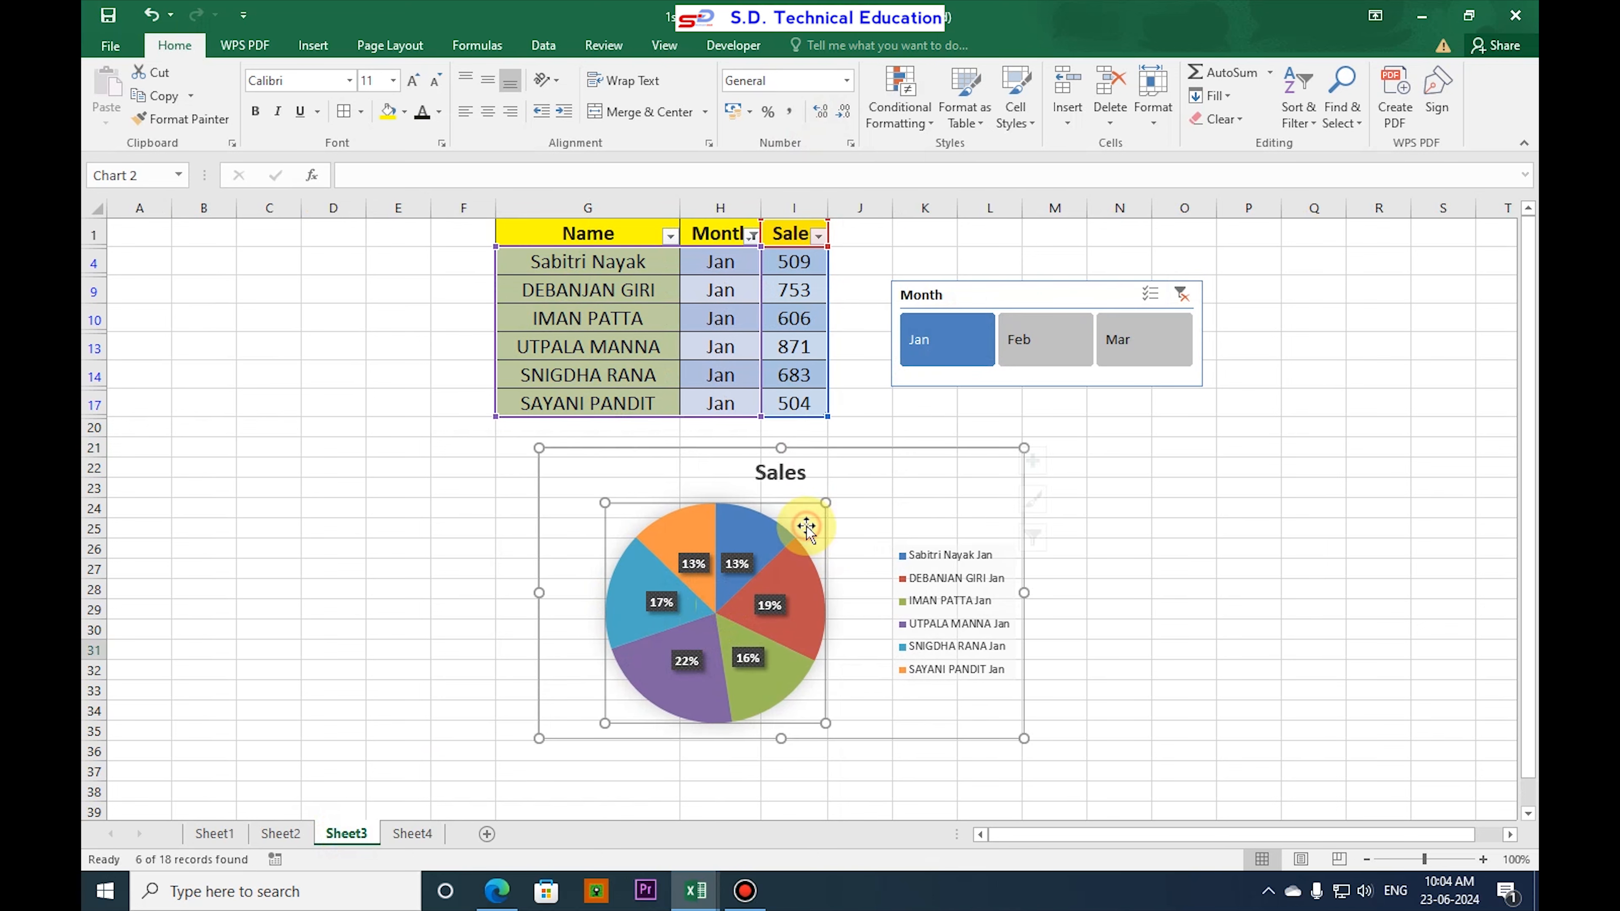
left_click(809, 45)
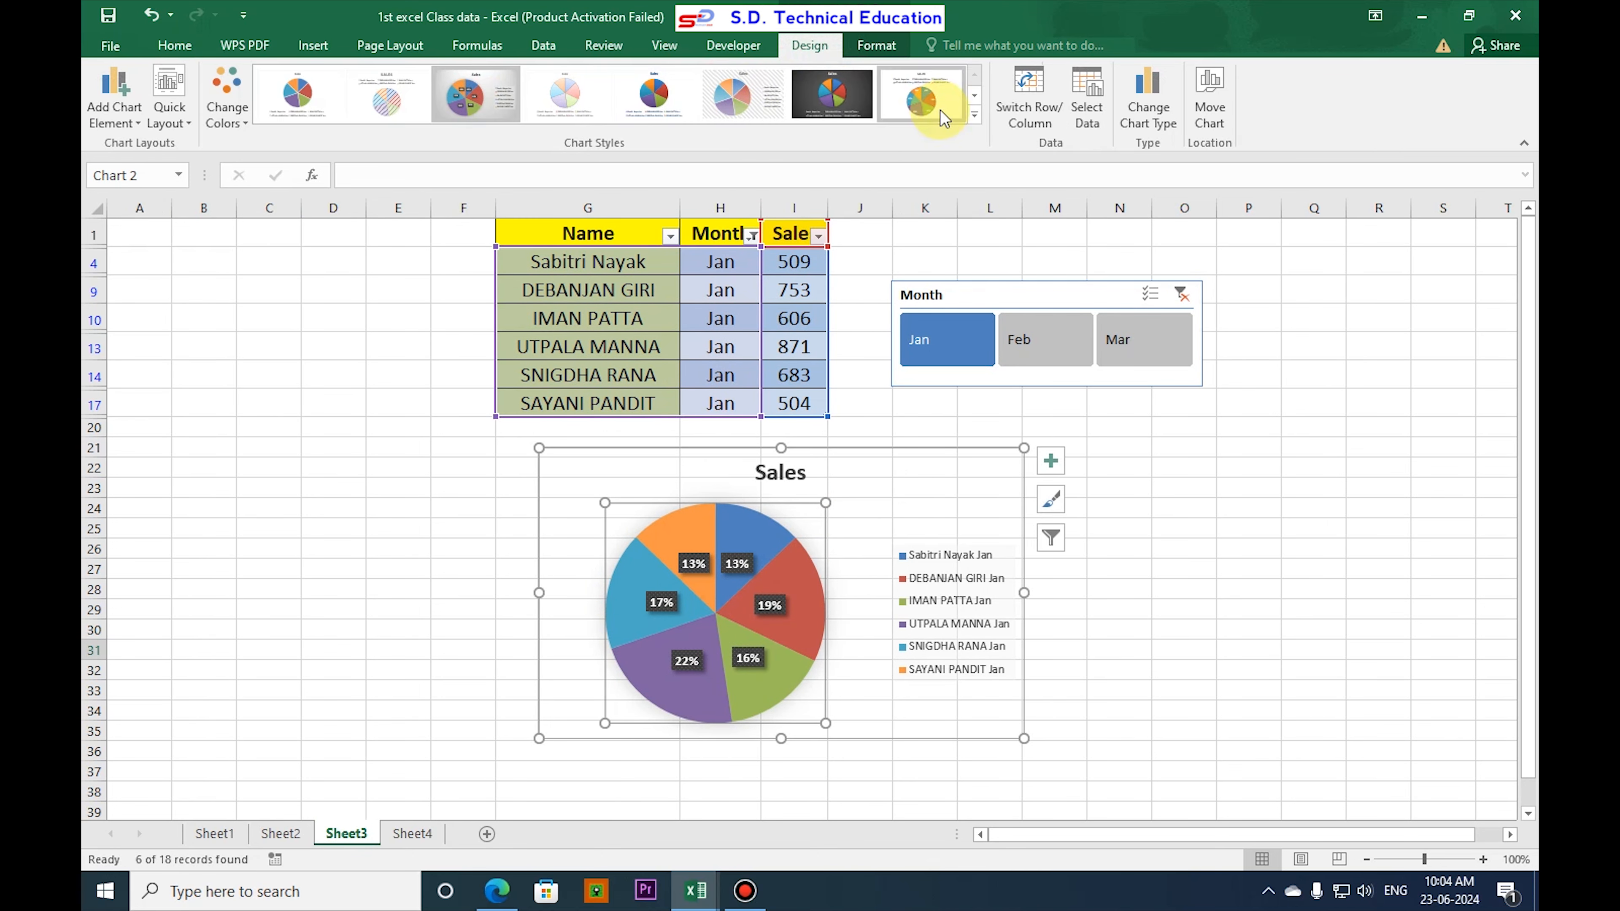
left_click(973, 114)
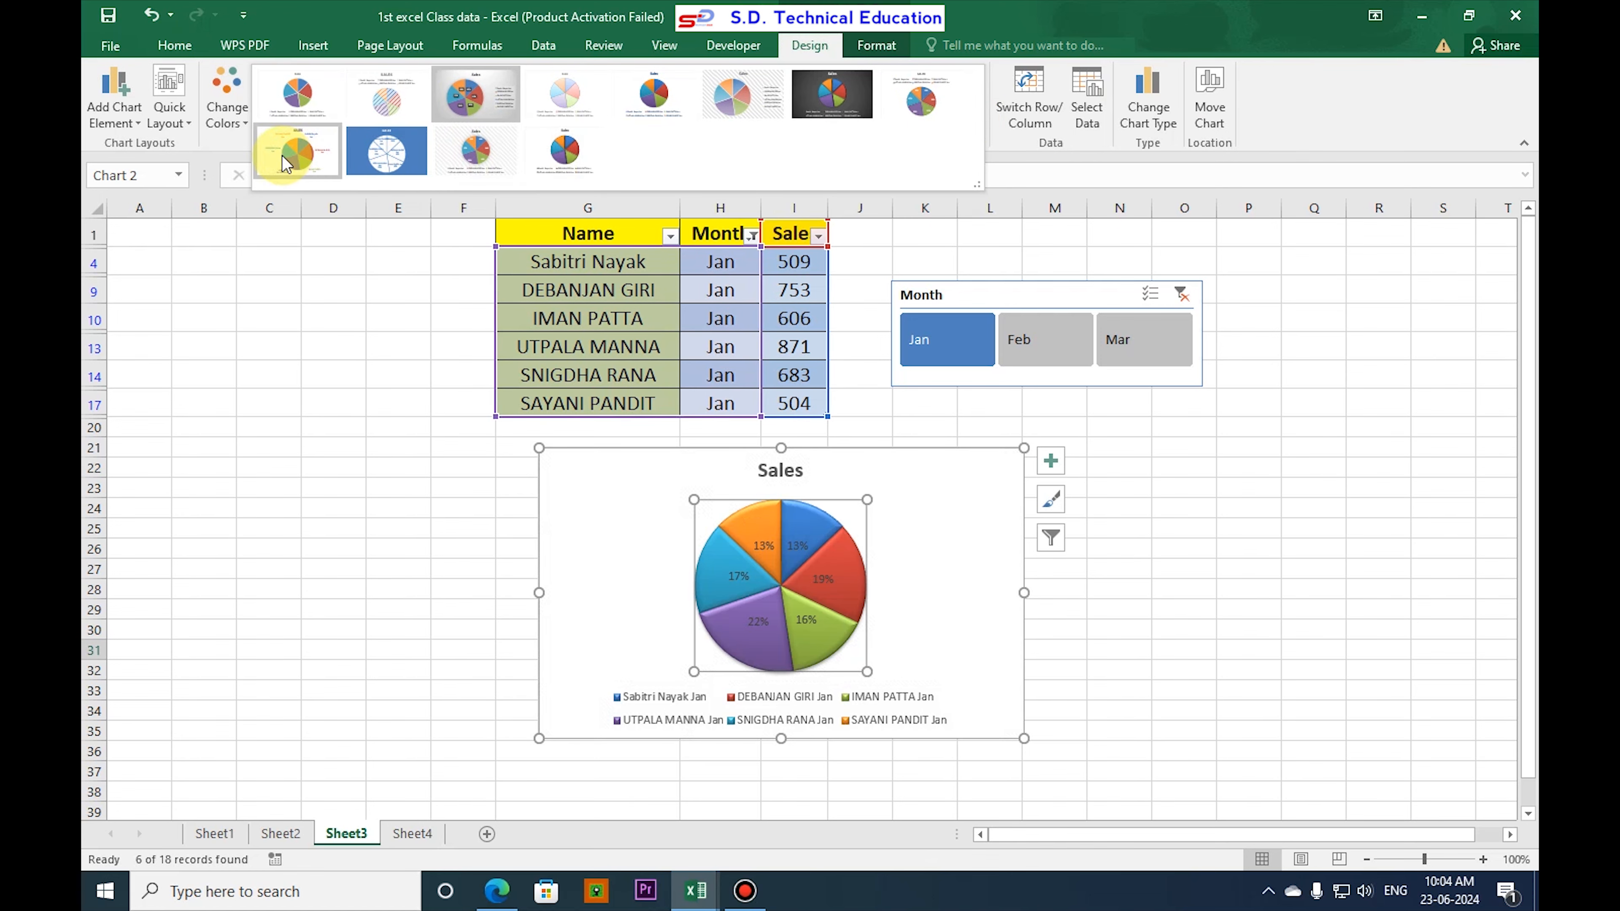
left_click(829, 56)
left_click(1304, 610)
- Cycle the Sheet3 sales table and pie chart through Feb, Mar and Jan with the Month slicer, ending on Jan
left_click(1033, 347)
left_click(1129, 339)
left_click(1028, 349)
left_click(957, 347)
left_click(1041, 361)
left_click(1100, 351)
left_click(957, 347)
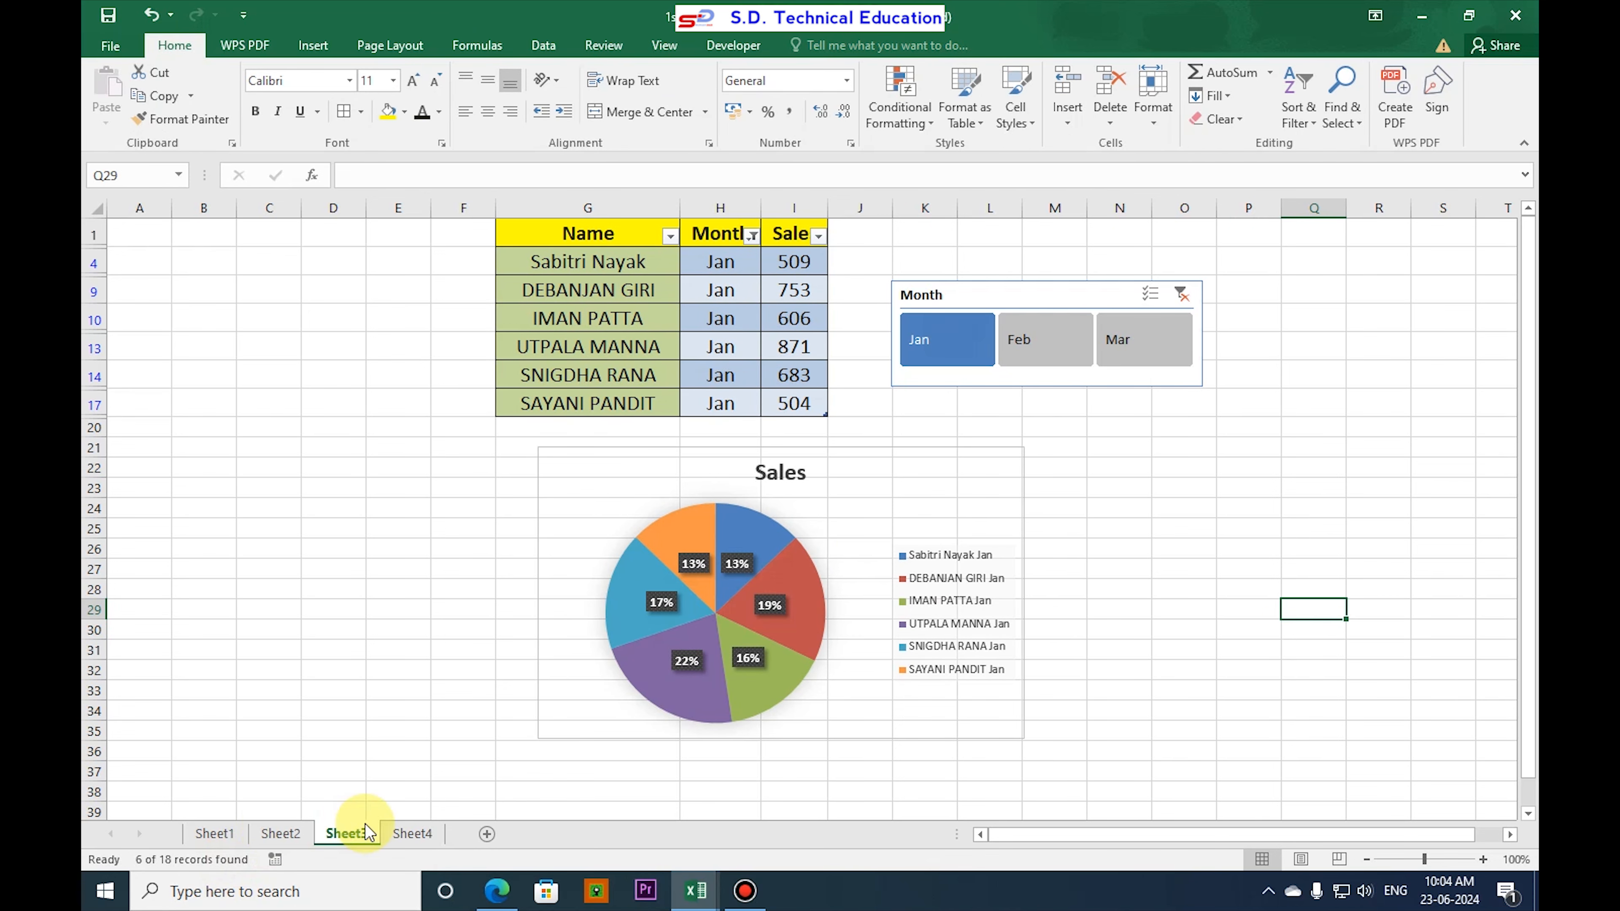
- On Sheet4, test the Name slicer by filtering the marks table and column chart by several students in turn
left_click(423, 834)
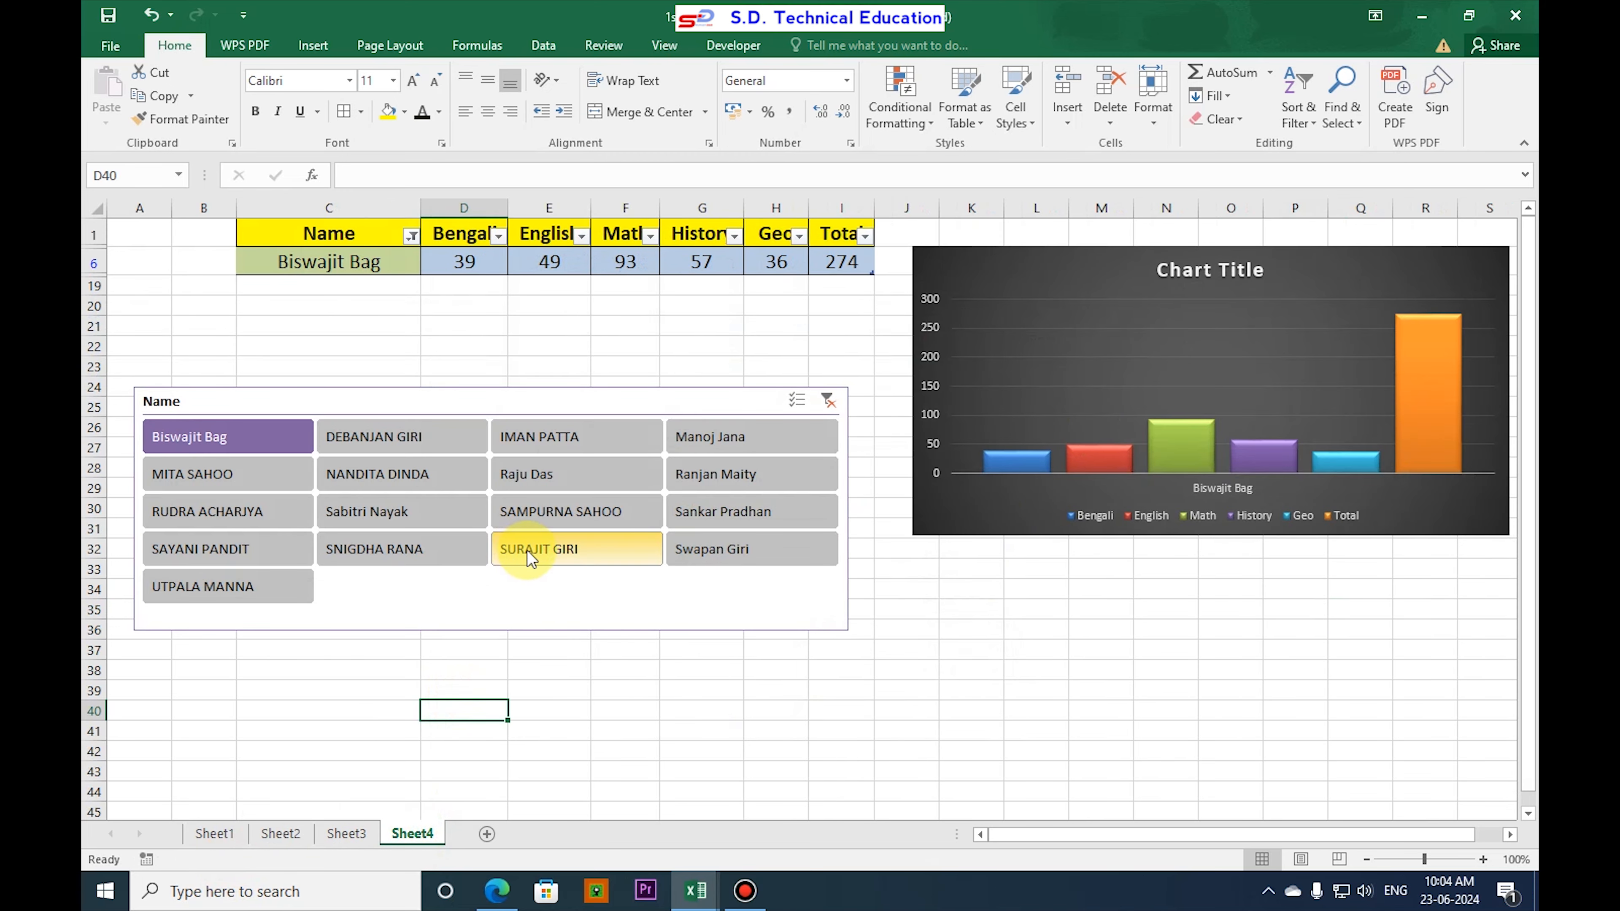
left_click(612, 475)
left_click(727, 475)
left_click(734, 536)
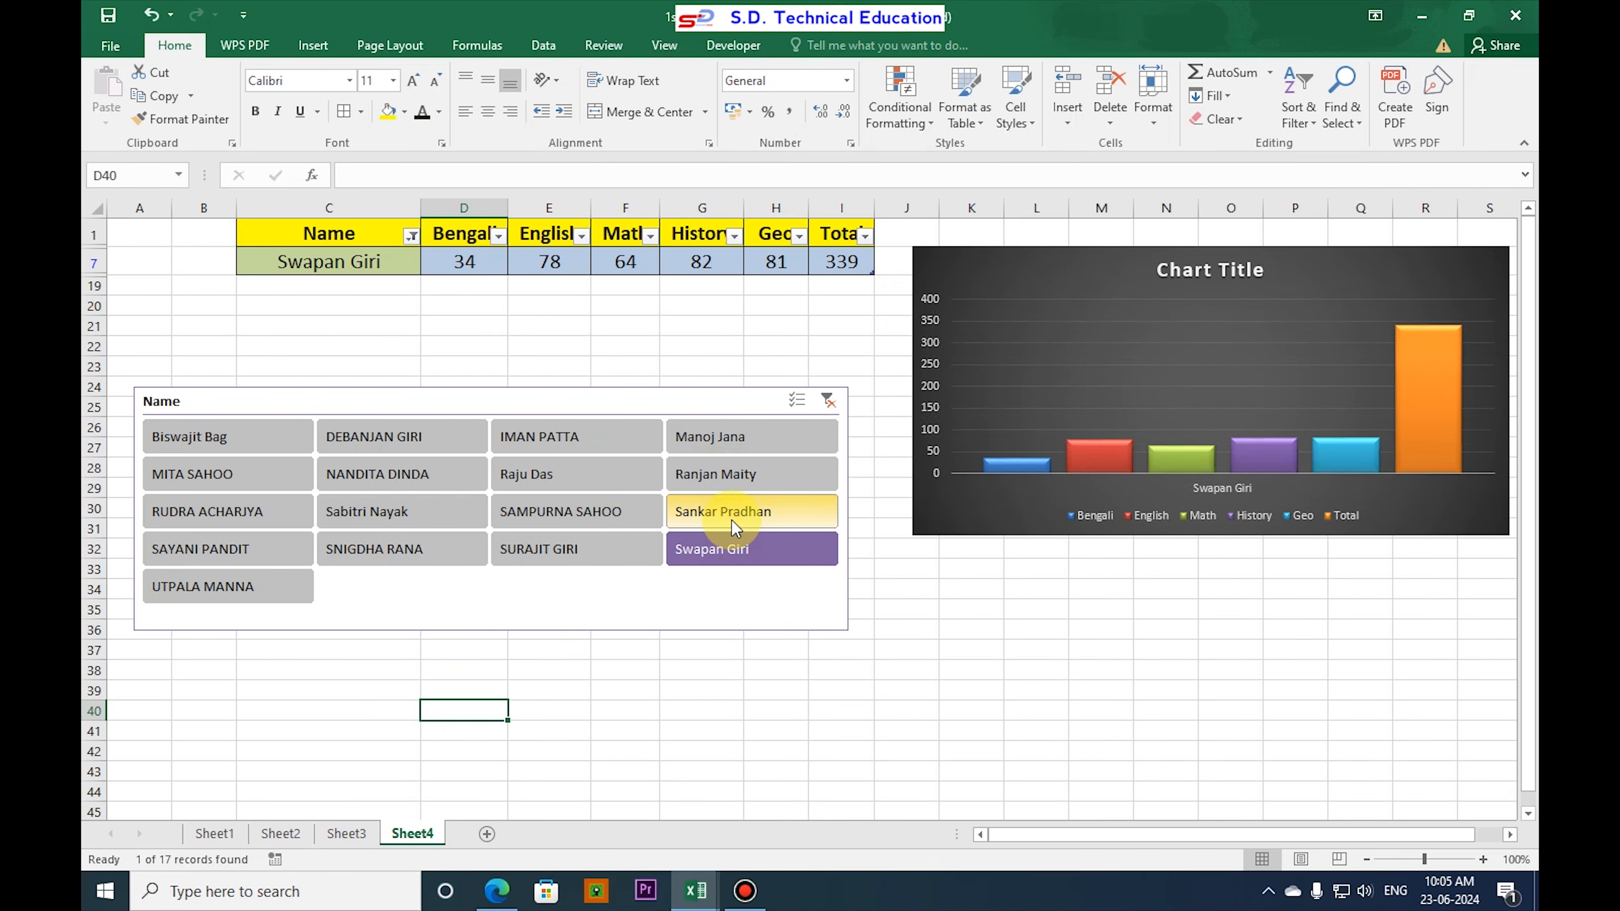